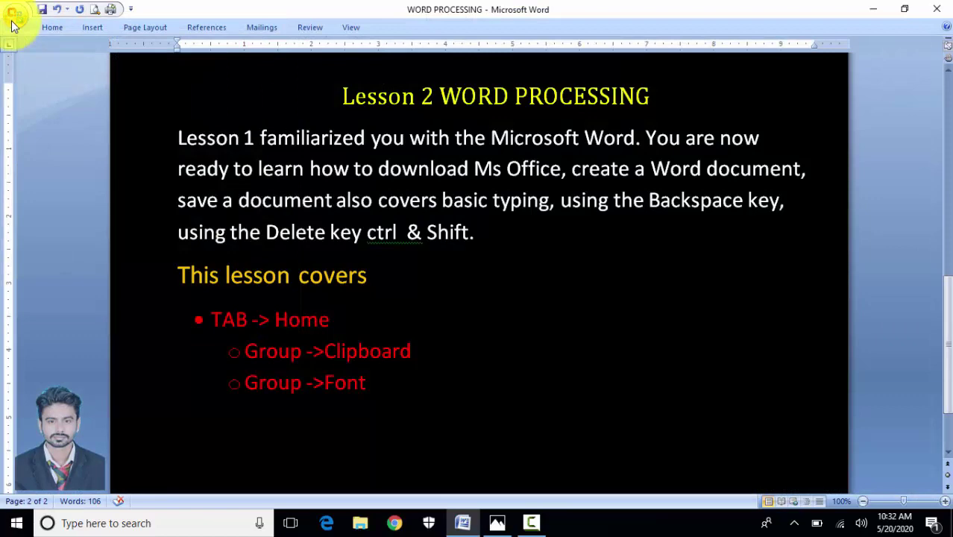
Launch Word with the Windows Run command to get a new blank document
key("super+r")
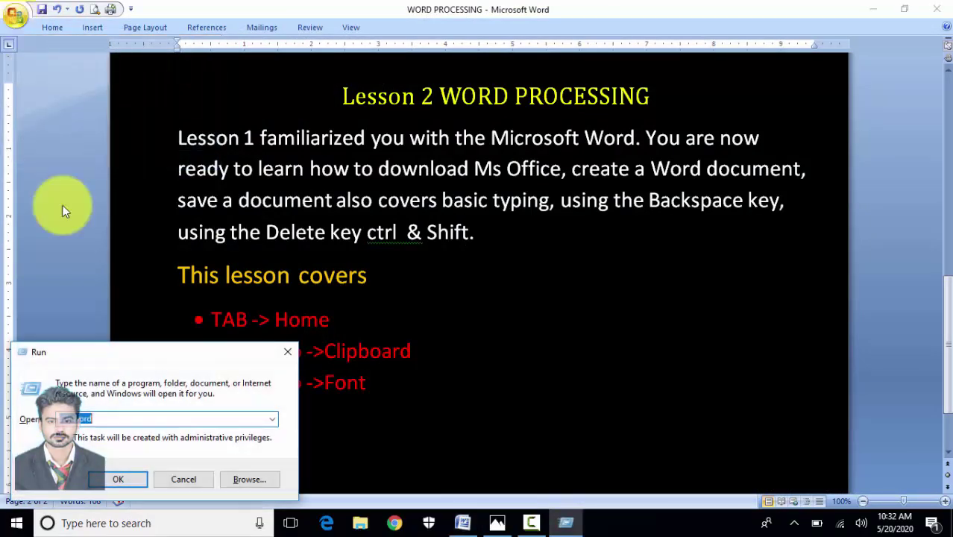
left_click(115, 481)
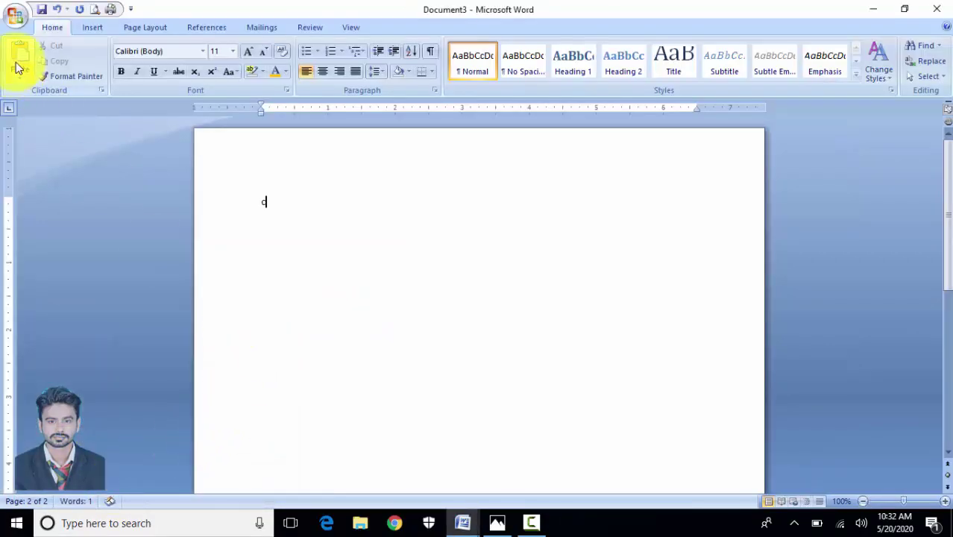
double_click(13, 25)
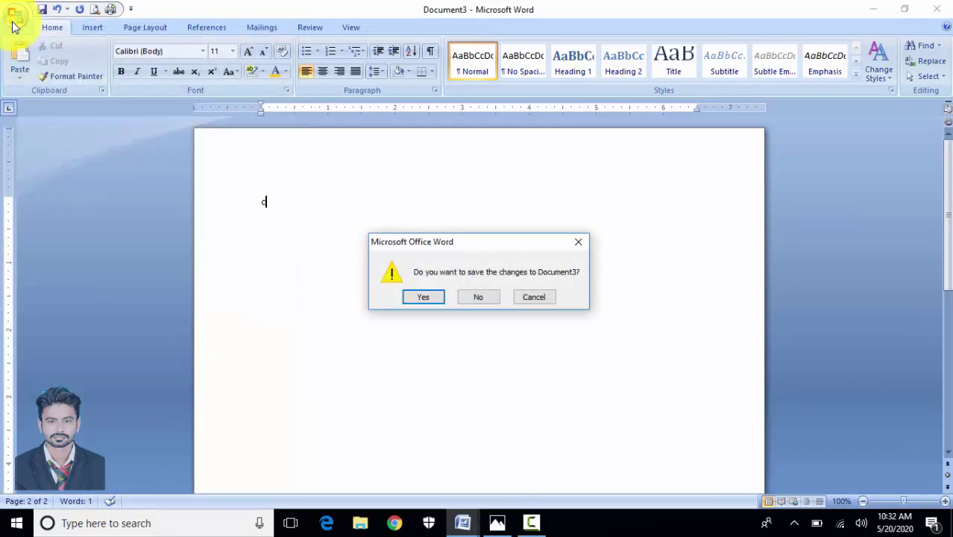
key("Escape")
Save the new document in the Music folder under the name less2
left_click(14, 19)
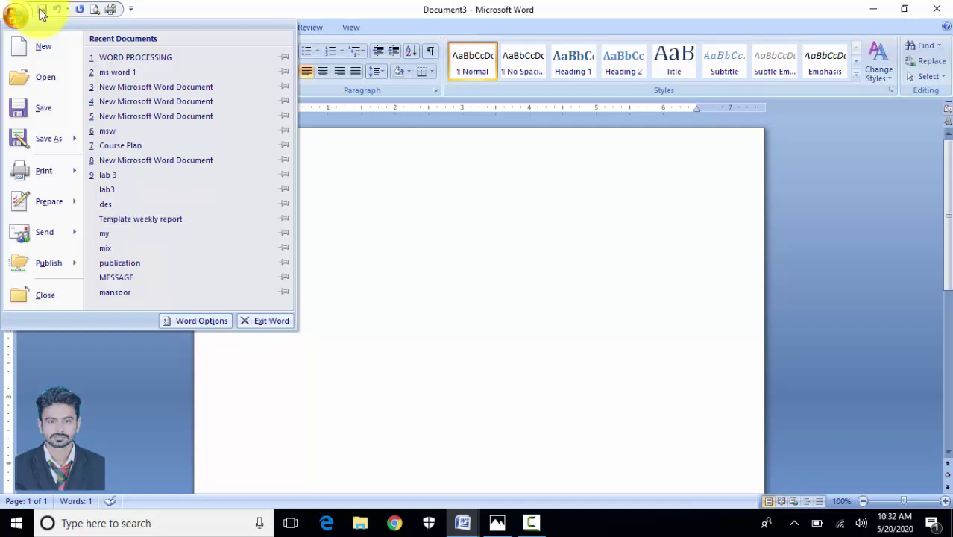
left_click(42, 114)
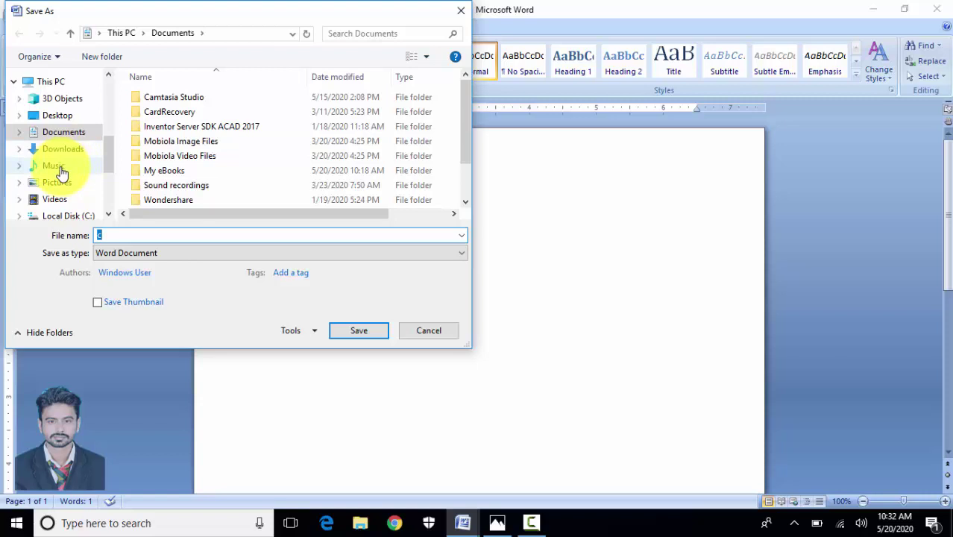
left_click(61, 173)
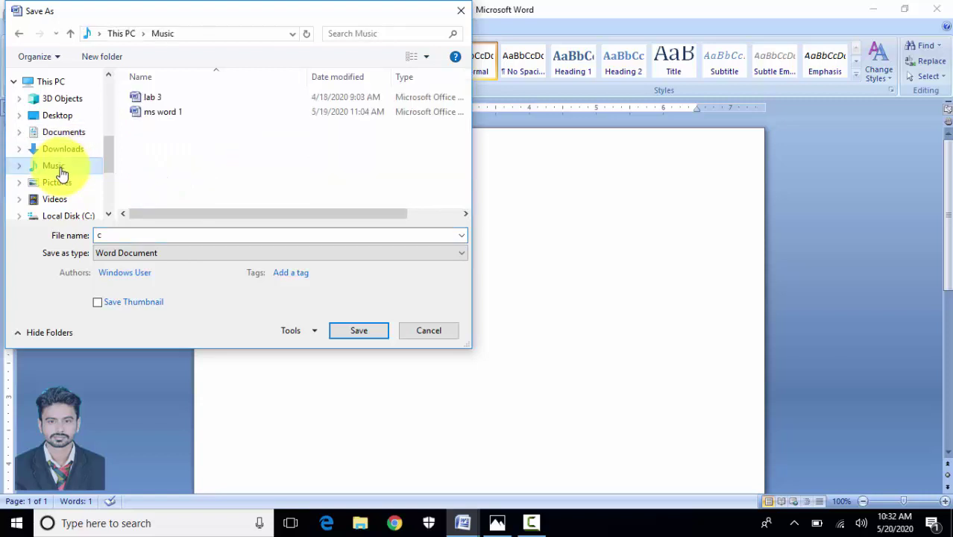
type("lec")
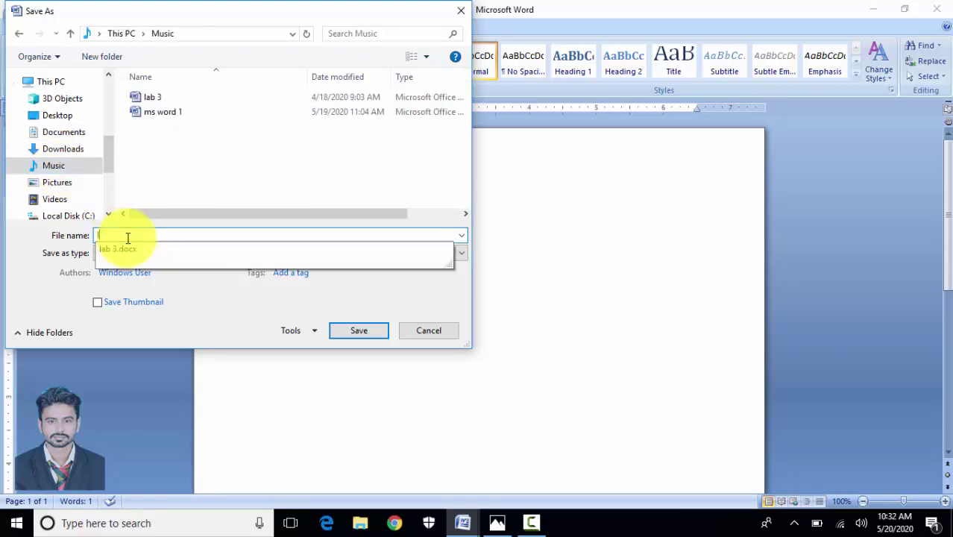
key("BackSpace")
type("ess2")
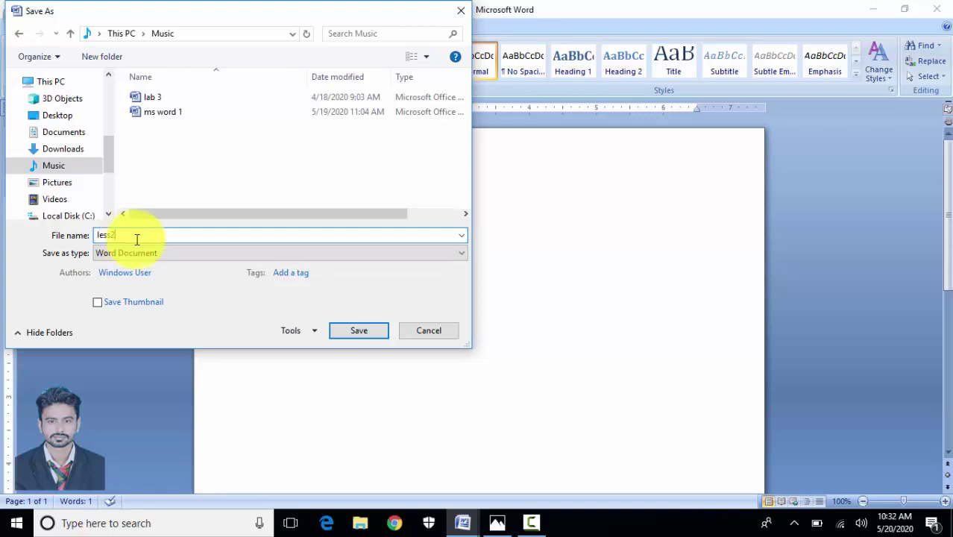
left_click(373, 331)
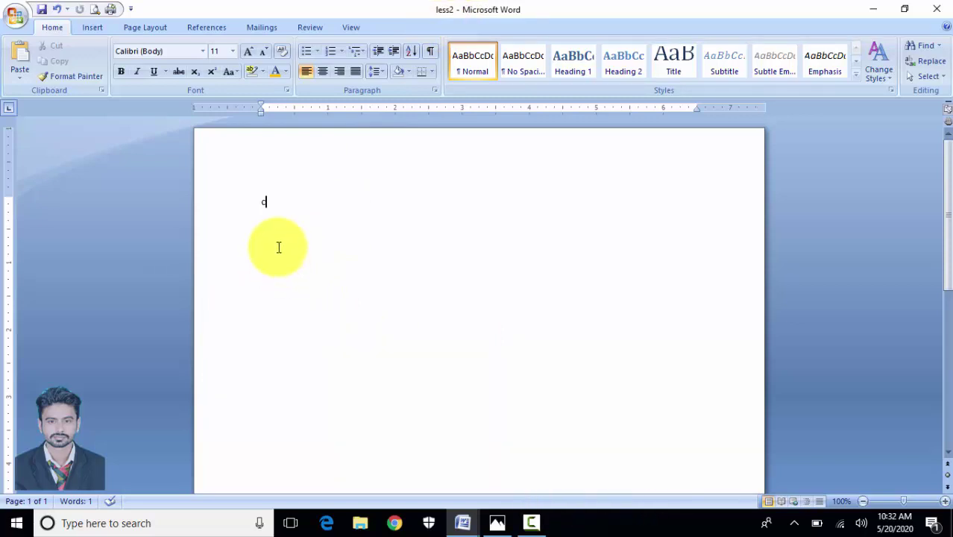
Close less2 and relaunch Microsoft Office Word 2007 by searching Windows for "win"
left_click(234, 203)
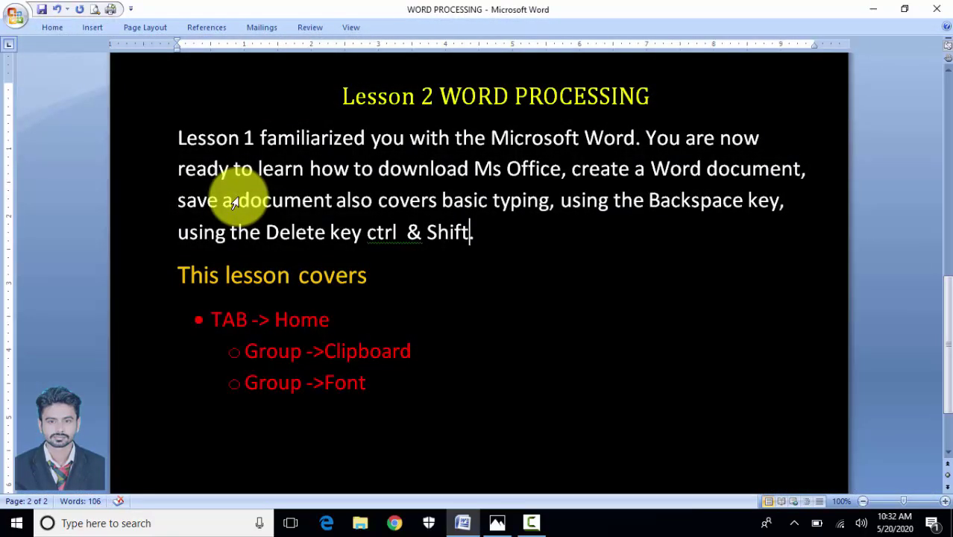
key("super")
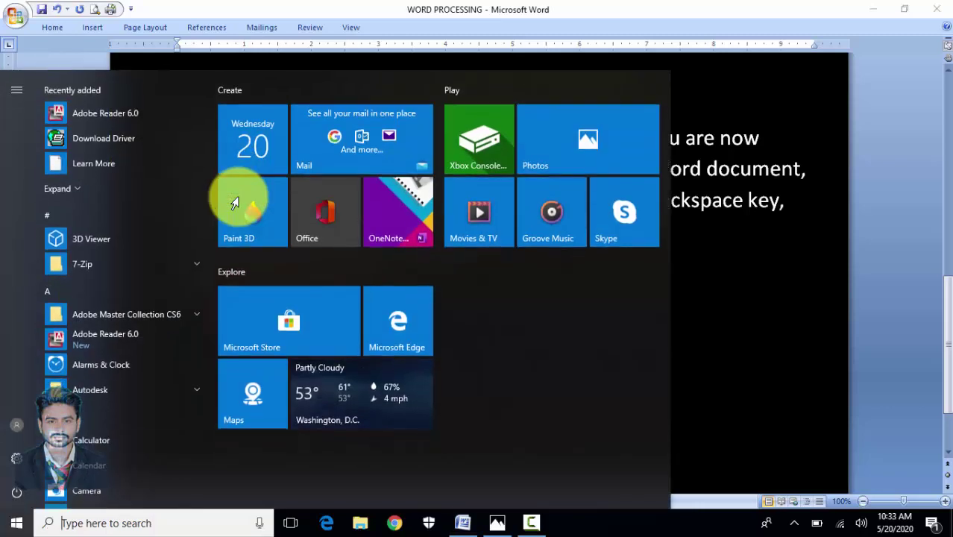
type("win")
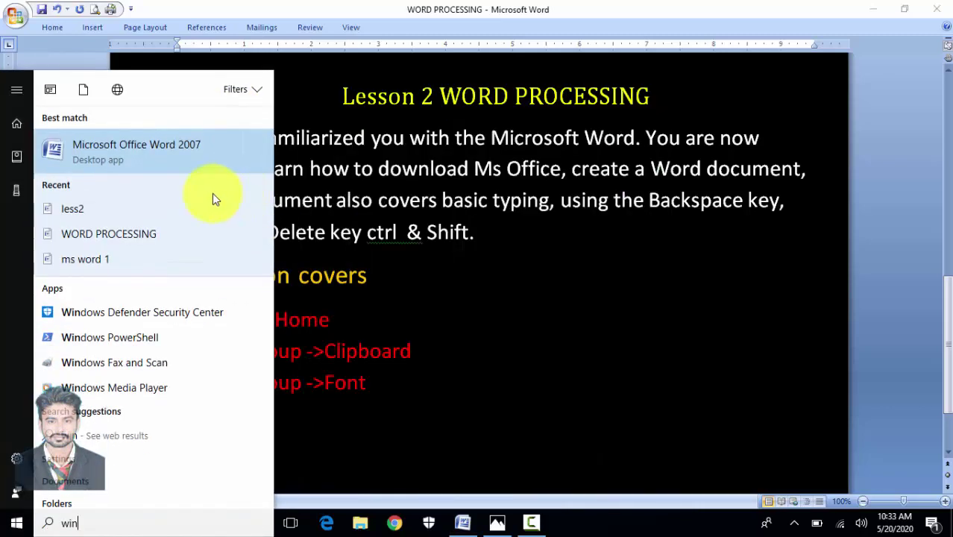
left_click(157, 165)
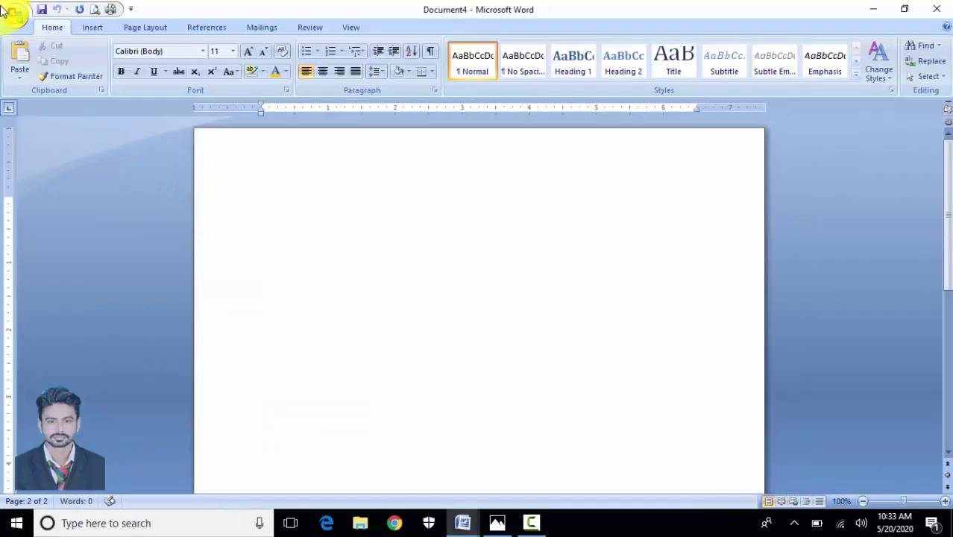
Open the saved less2 document from the Music folder
left_click(9, 15)
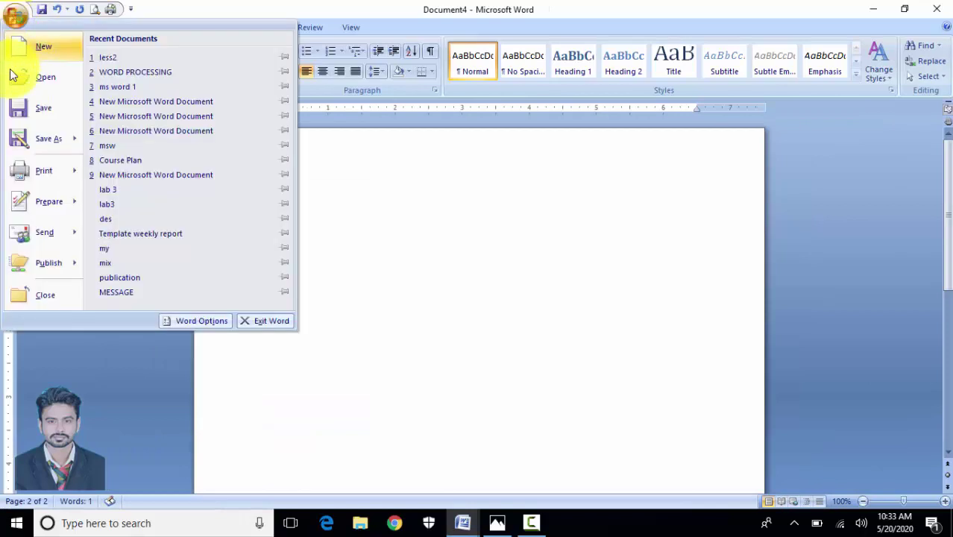
left_click(33, 83)
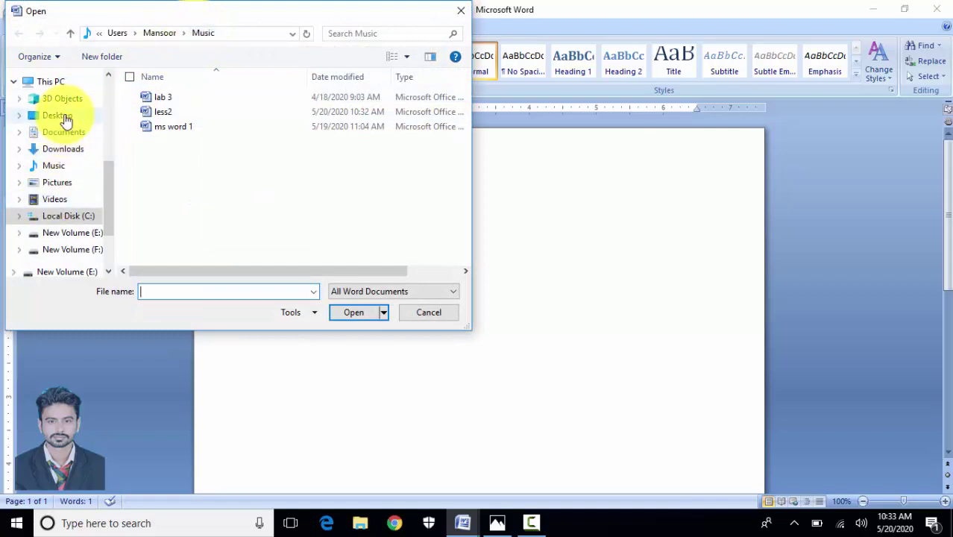
left_click(53, 165)
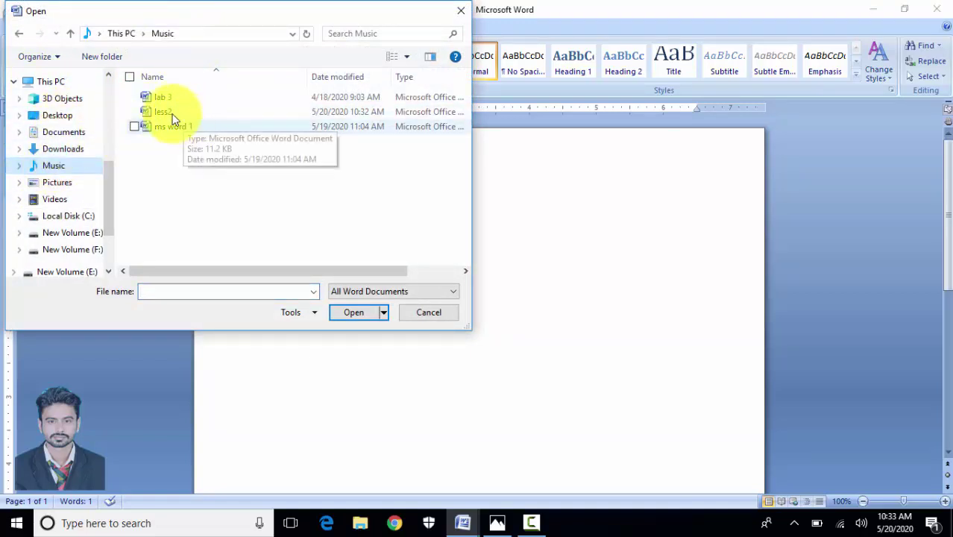
left_click(153, 111)
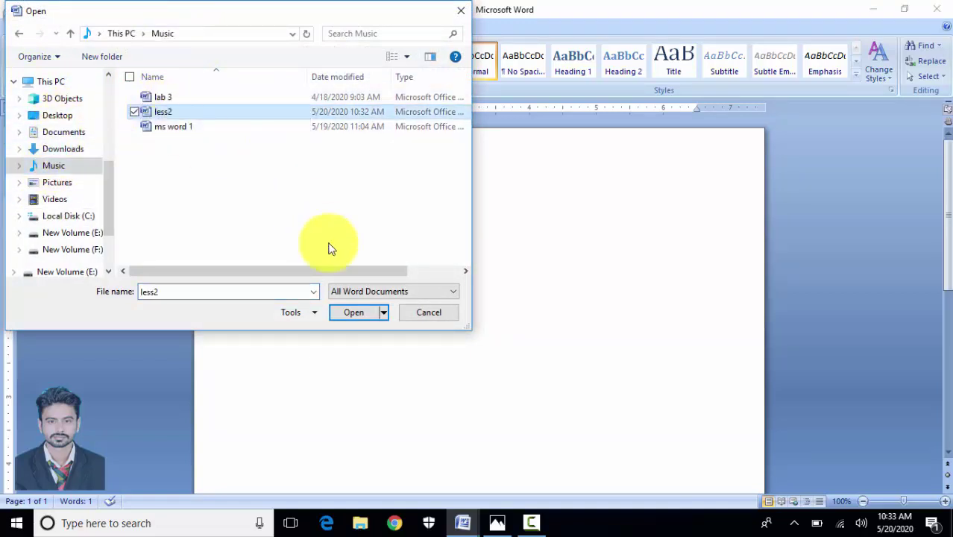
left_click(350, 312)
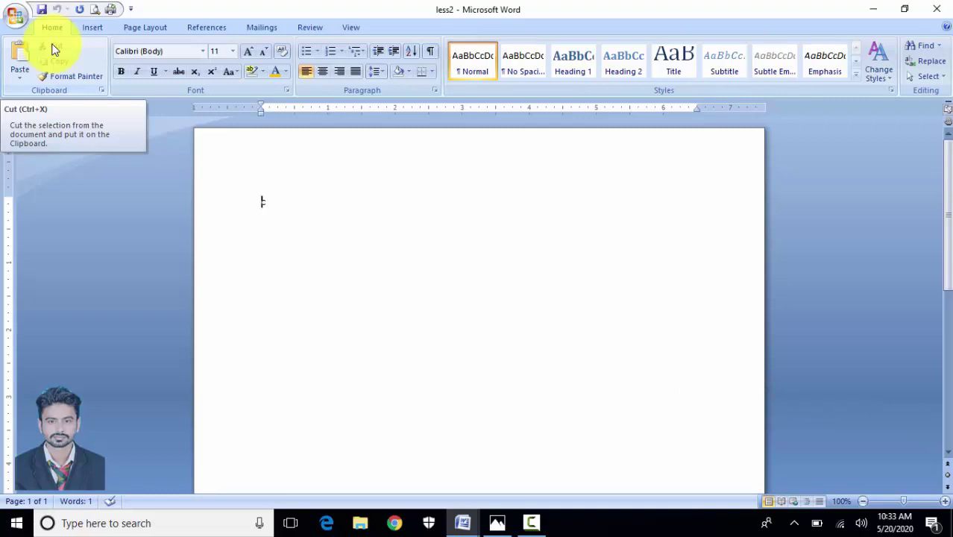
Delete the single letter on the page and generate sample paragraphs with =rand()
key("BackSpace")
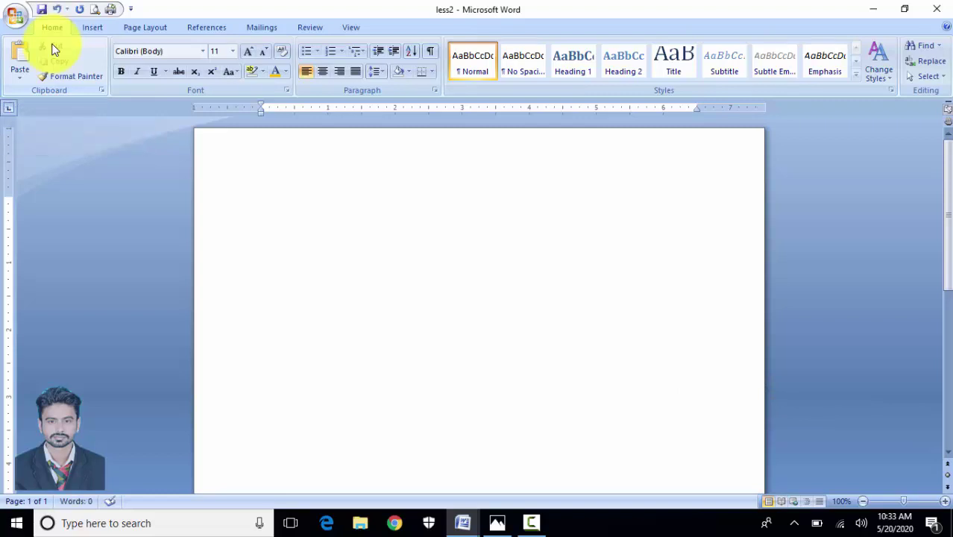
type("=rand()")
key("Return")
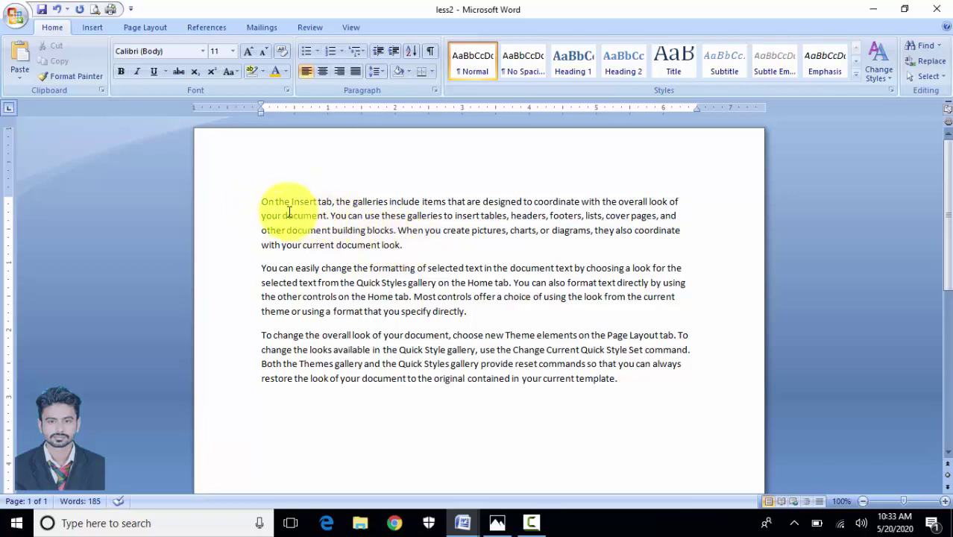
Cut the first paragraph, beginning "On the Insert tab", and paste it below the last paragraph
left_click_drag(407, 246, 263, 202)
left_click(279, 404)
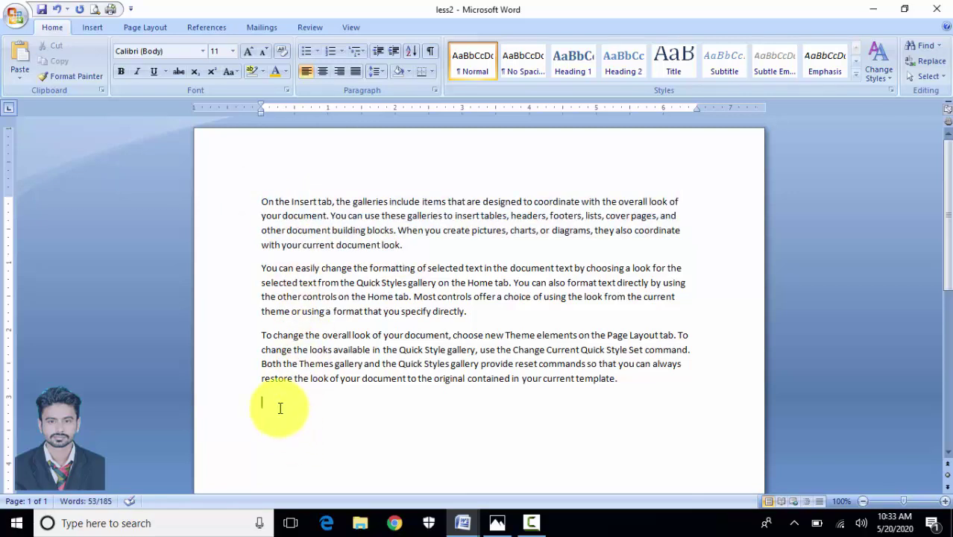
left_click_drag(407, 244, 246, 200)
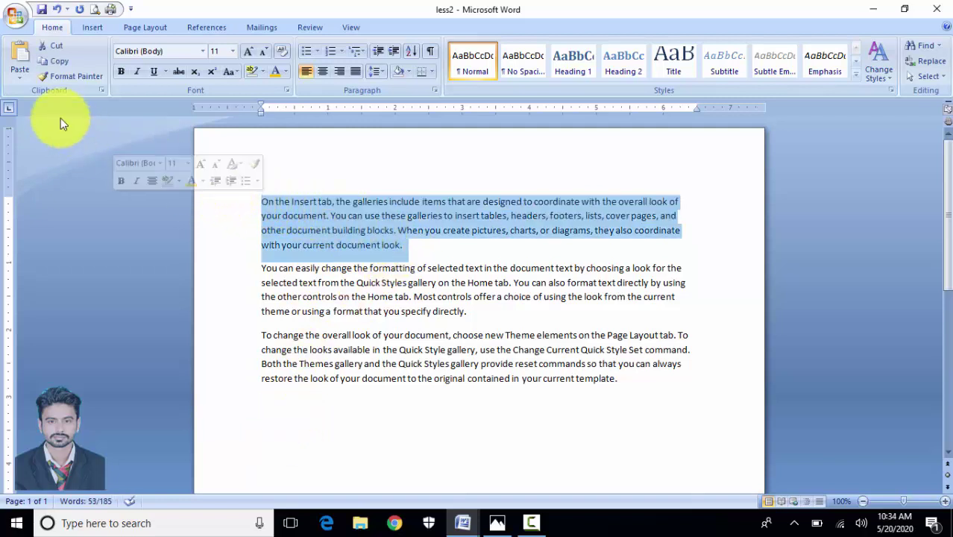
left_click(50, 48)
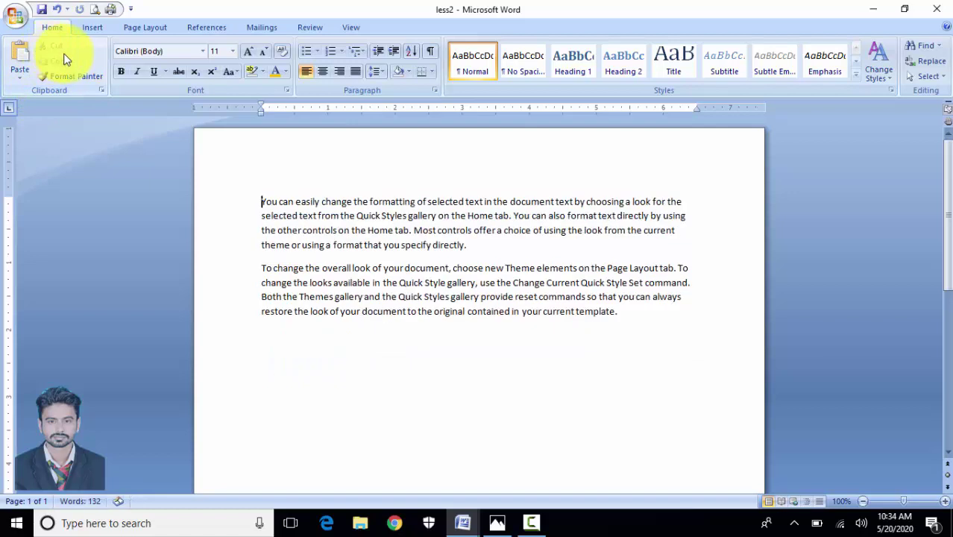
left_click(258, 340)
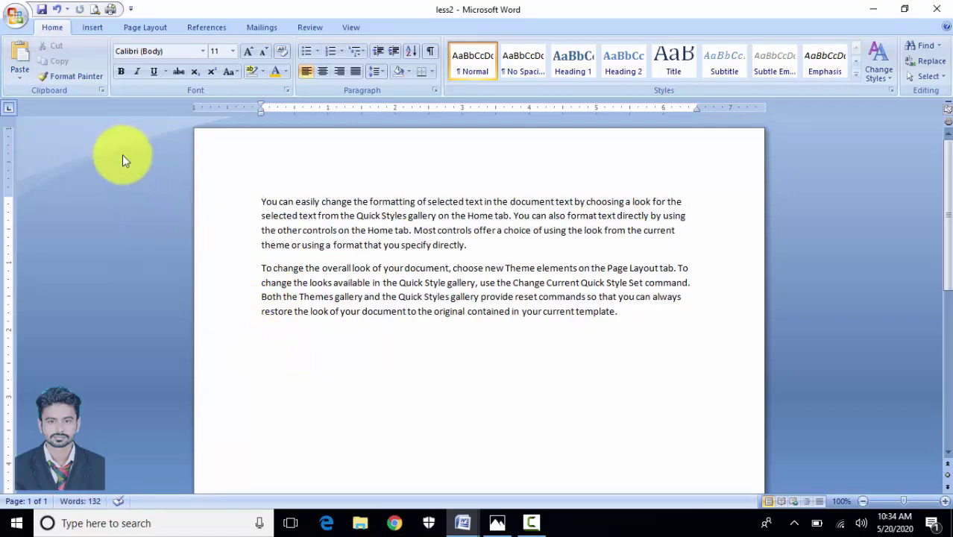
left_click(22, 58)
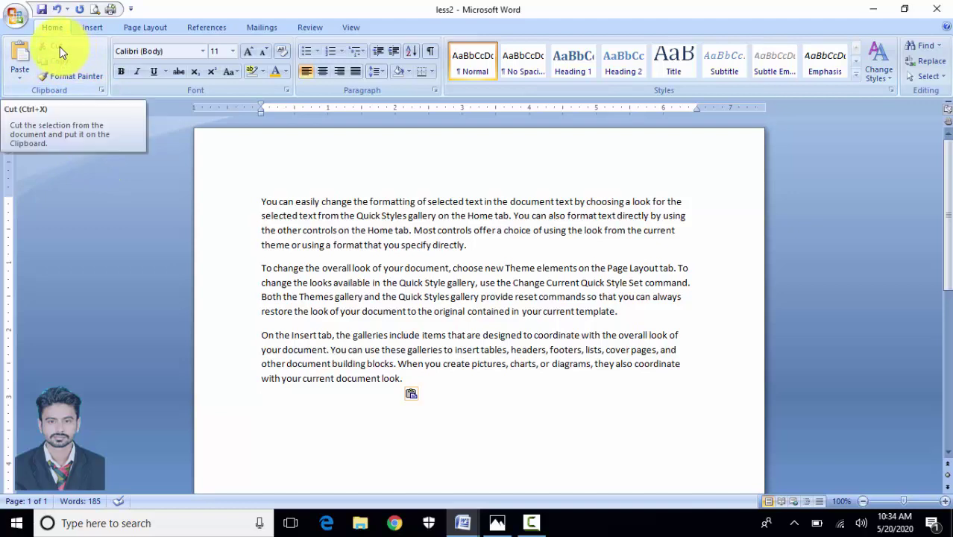
Add the lines "Short Key", "Ctrl X Cut" and "Ctrl V Past" above the first paragraph
left_click(266, 203)
key("Return")
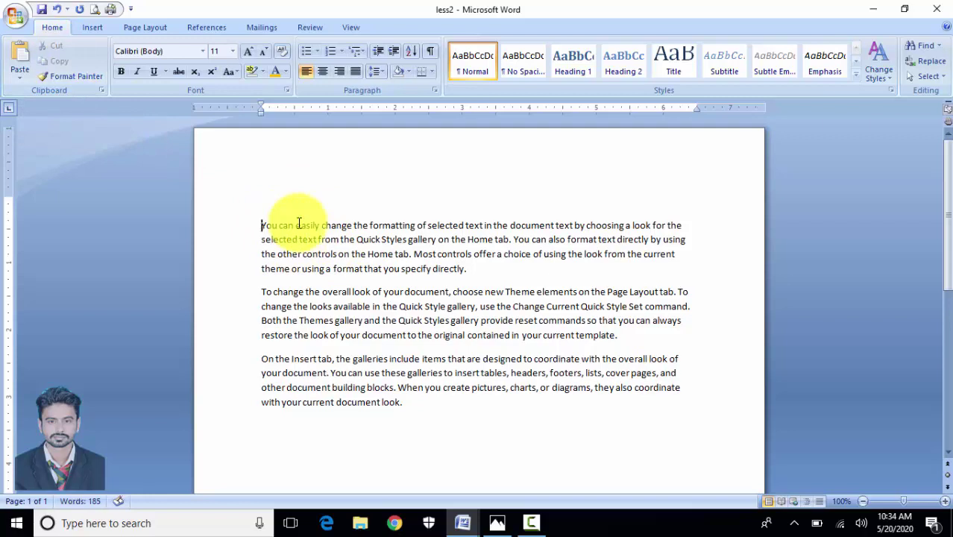
type("Short Key")
key("Return")
type("Ctrl x Cut")
key("Return")
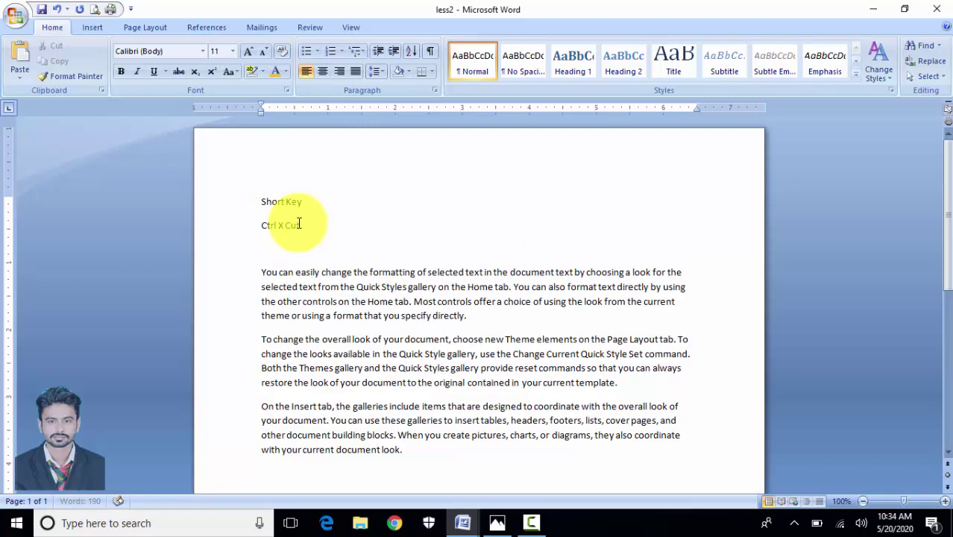
type("Ctrl V Past")
Search Windows for "key" and open the On-Screen Keyboard
key("super")
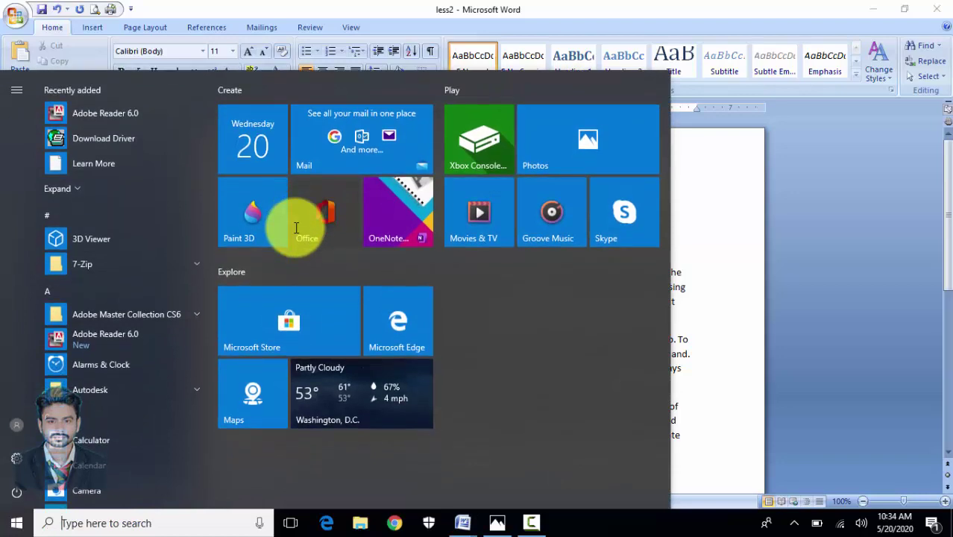
type("key")
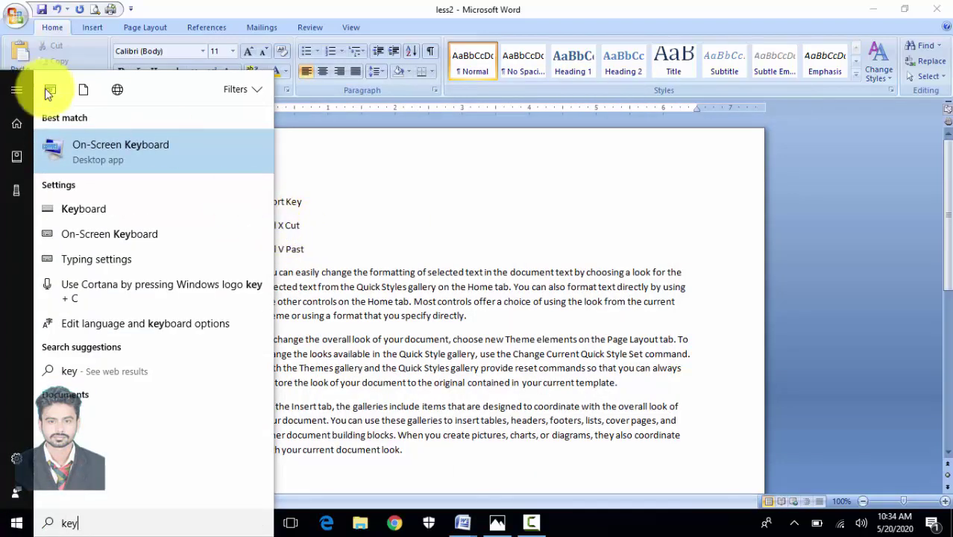
left_click(93, 154)
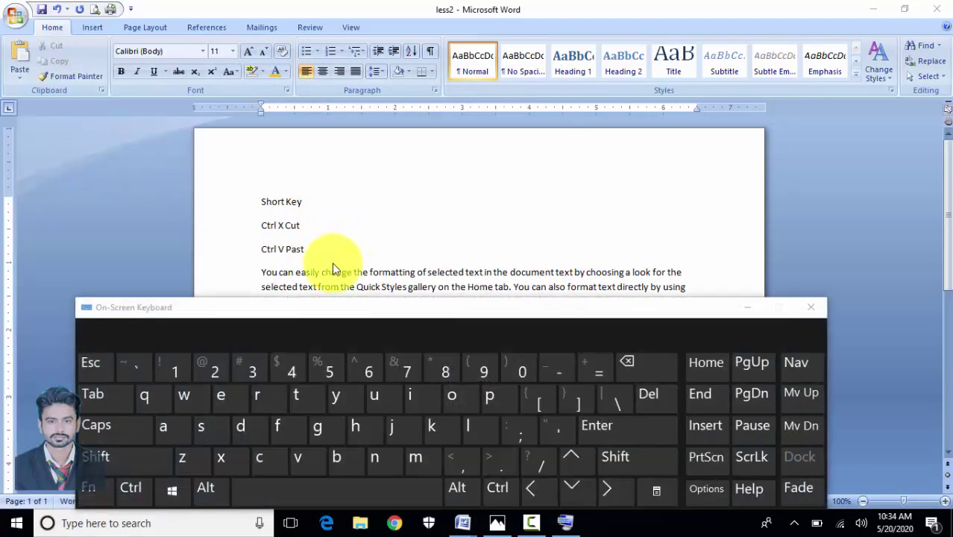
Insert the line "Shift + arrow selection" directly below the "Short Key" heading
double_click(302, 225)
left_click(309, 203)
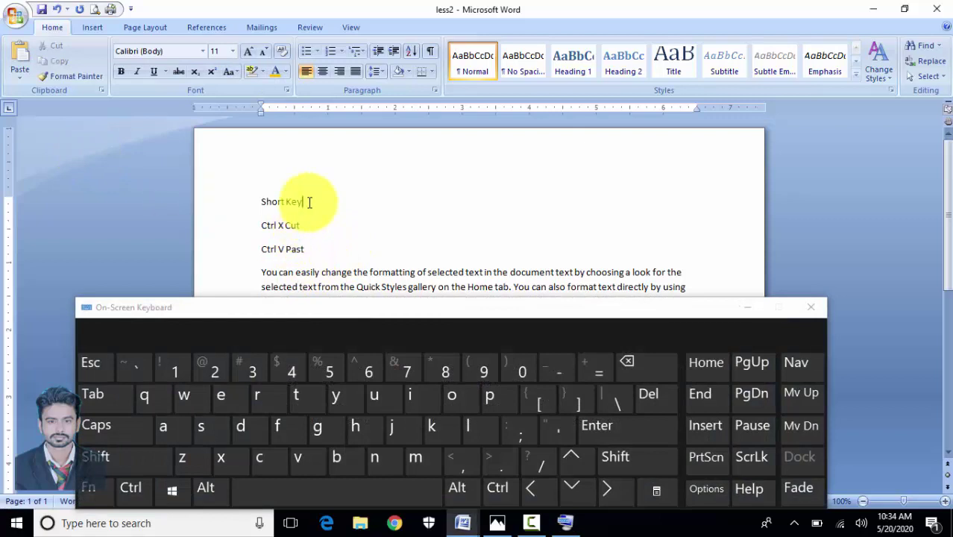
key("Return")
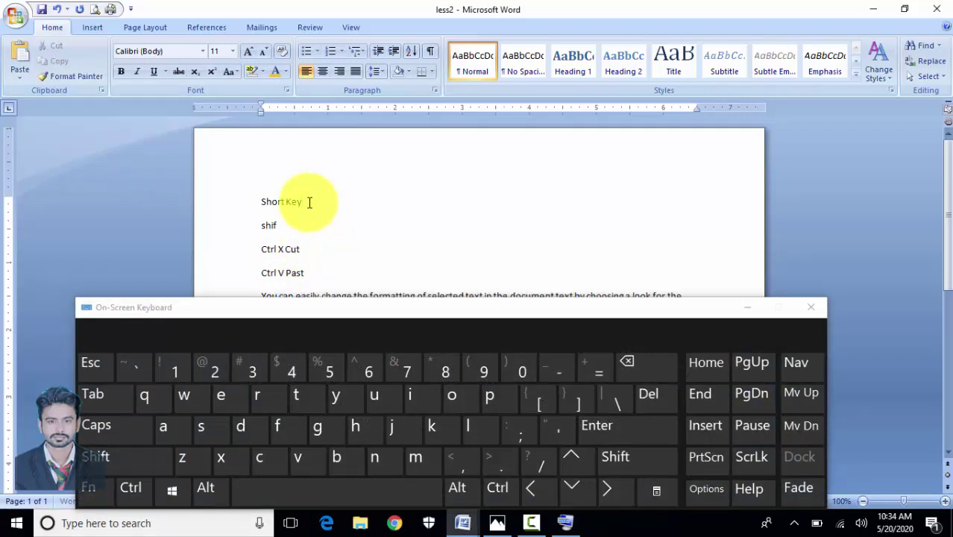
type("shift +")
Select the opening characters of the paragraph beginning "You can easily change" one at a time, up to "You can ea"
scroll(328, 211, "down", 3)
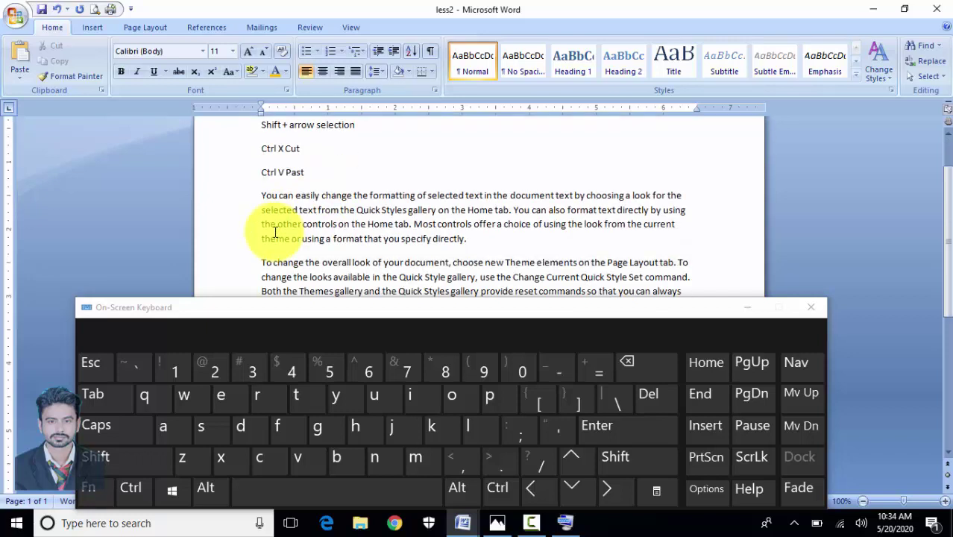
left_click(261, 162)
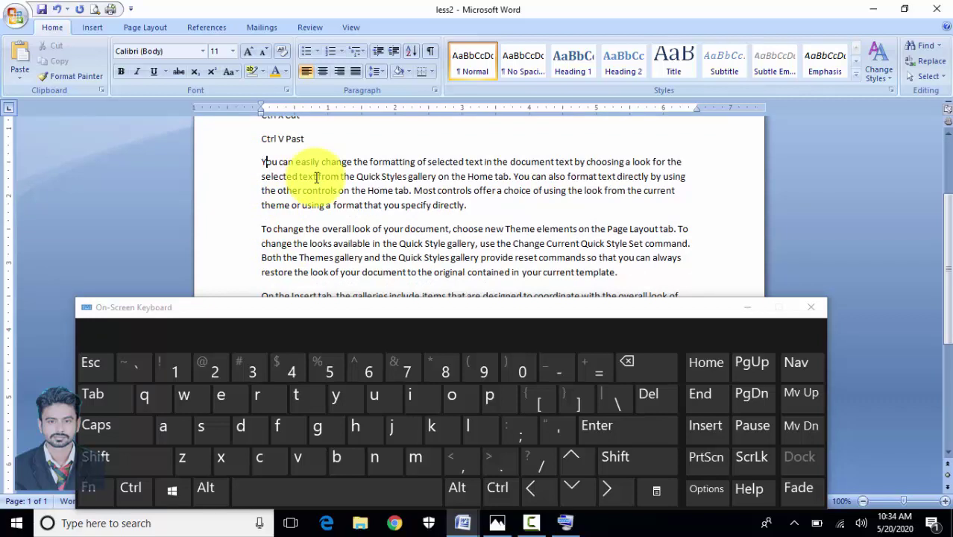
key("shift")
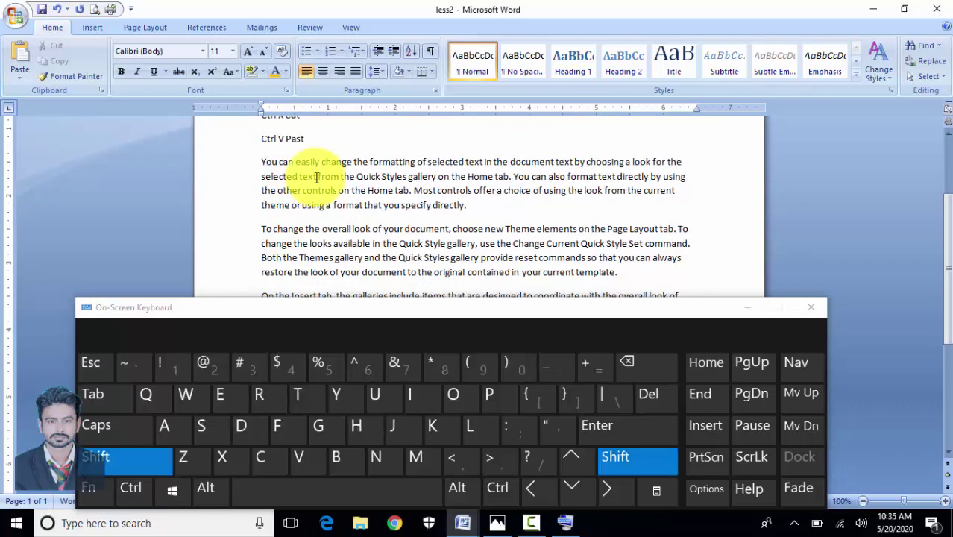
key("shift+Right")
key("shift+Right")
key("shift+Right")
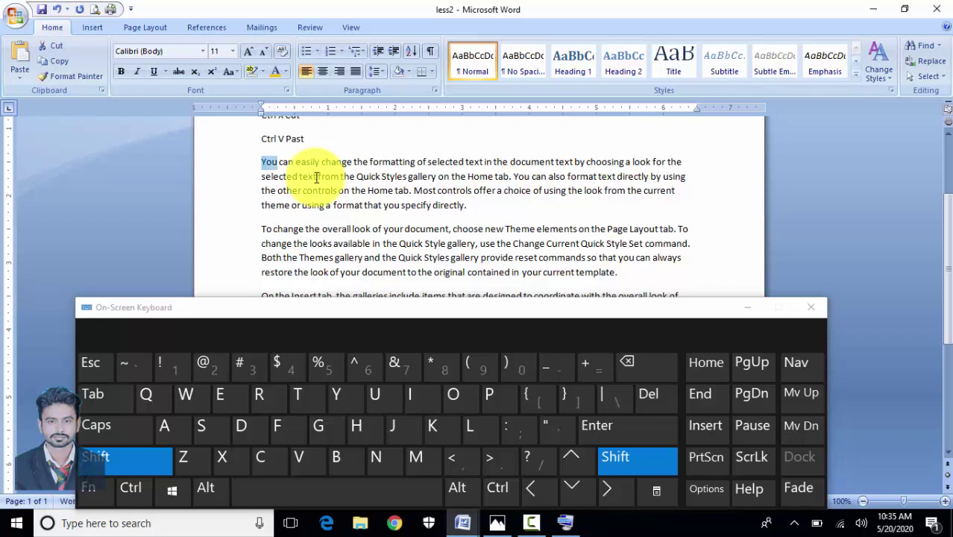
left_click(617, 492)
left_click(616, 493)
left_click(616, 493)
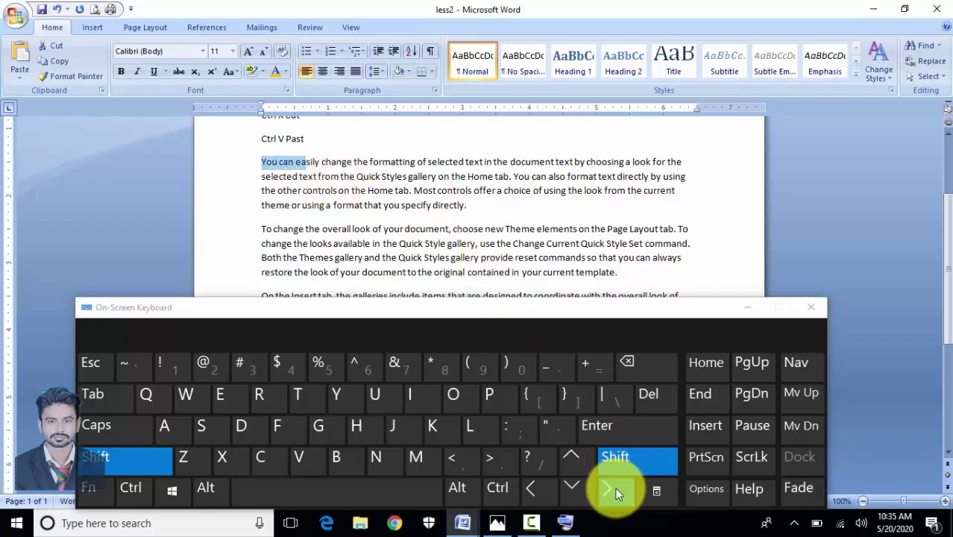
Extend the selection line by line and character by character to cover the entire "You can easily change" paragraph
left_click(578, 497)
left_click(578, 496)
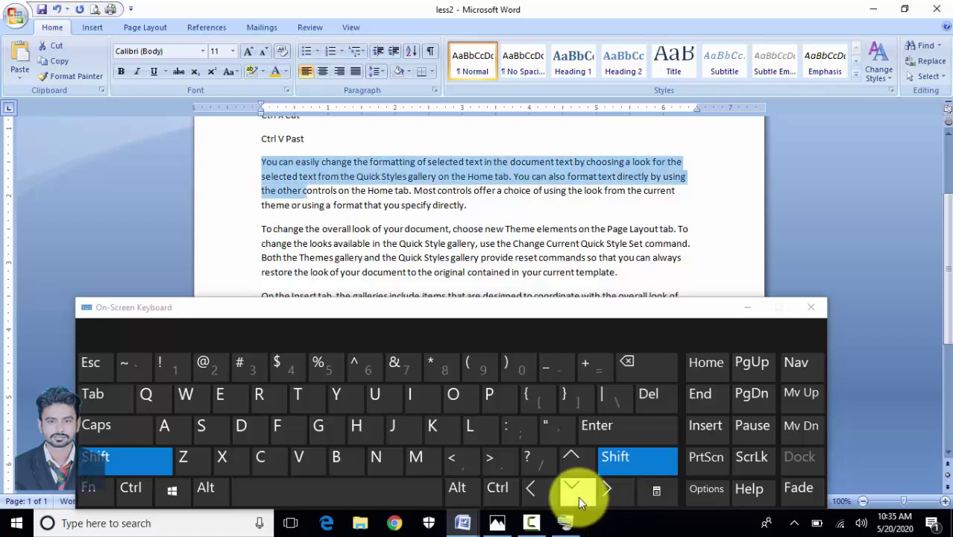
left_click(579, 497)
left_click(607, 493)
left_click(606, 492)
left_click(606, 492)
left_click(607, 492)
left_click(606, 492)
left_click(607, 492)
left_click(606, 492)
left_click(607, 493)
left_click(606, 493)
left_click(607, 492)
left_click(609, 493)
left_click(608, 492)
left_click(608, 492)
left_click(608, 493)
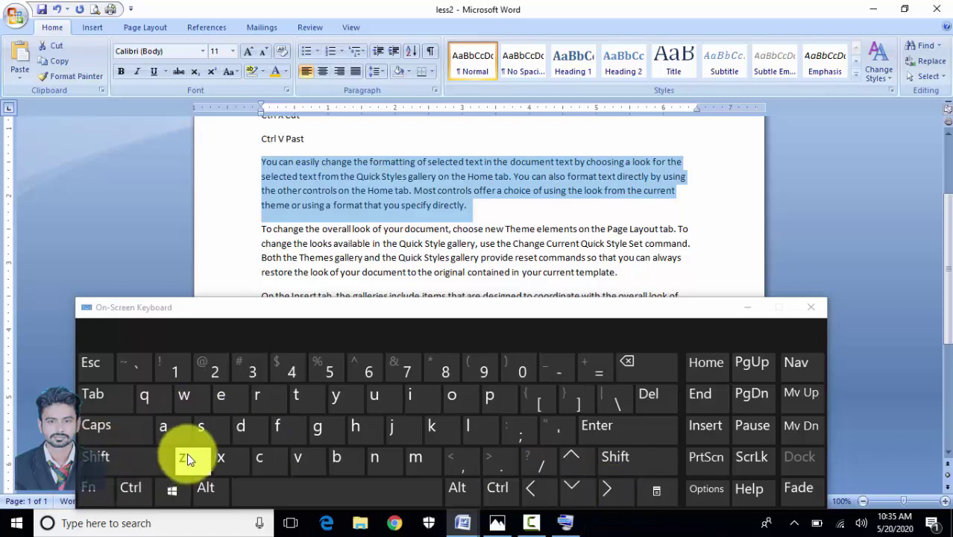
Cut the selected paragraph and paste it below the last paragraph, beginning "On the Insert tab"
key("ctrl+x")
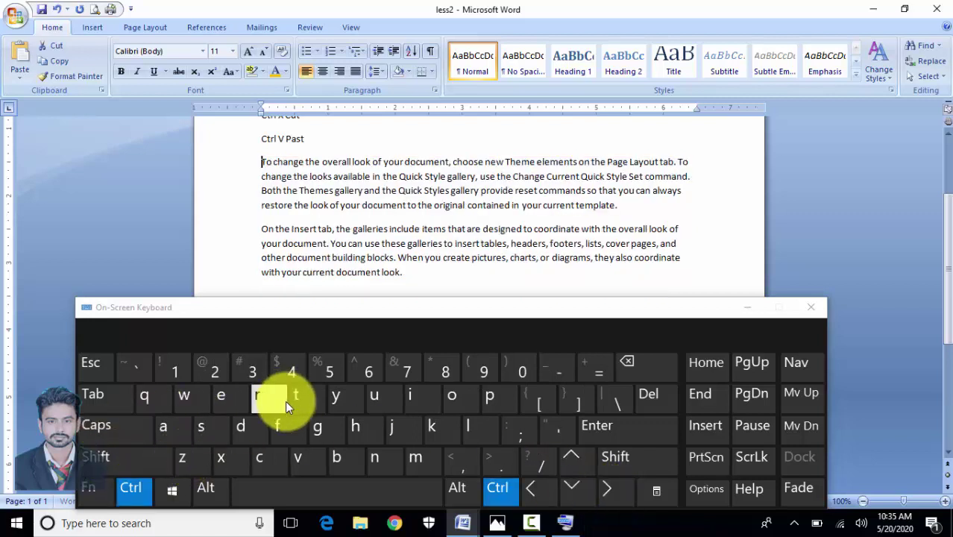
key("ctrl+z")
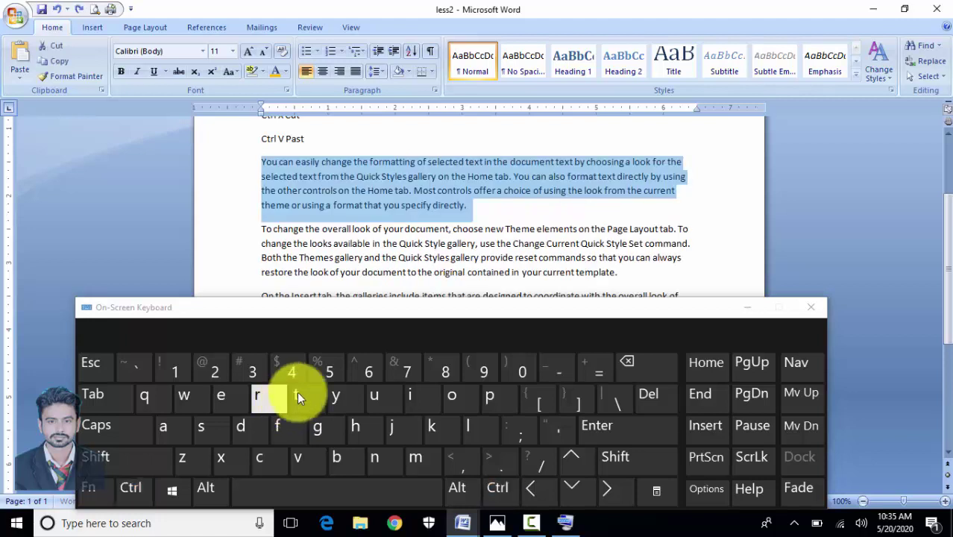
left_click(221, 459)
scroll(388, 215, "down", 2)
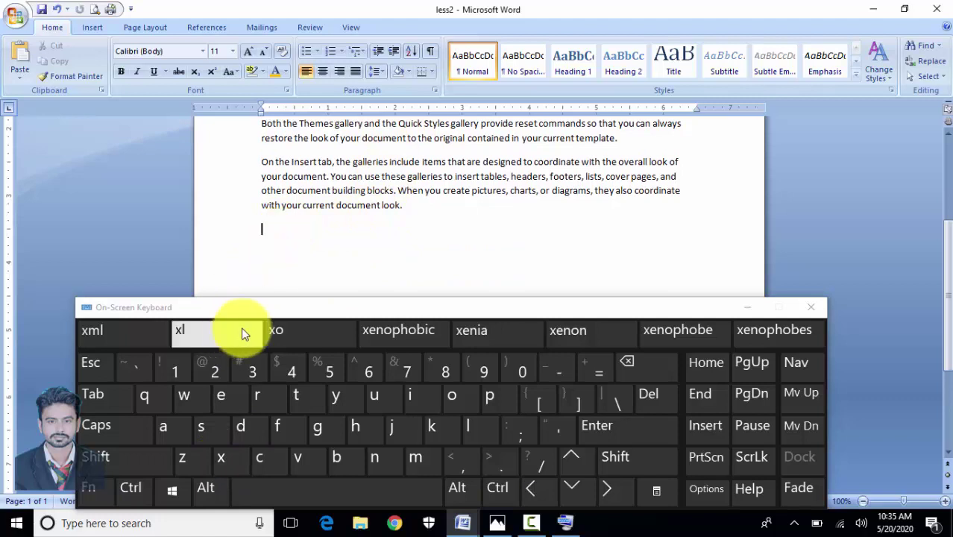
left_click(132, 489)
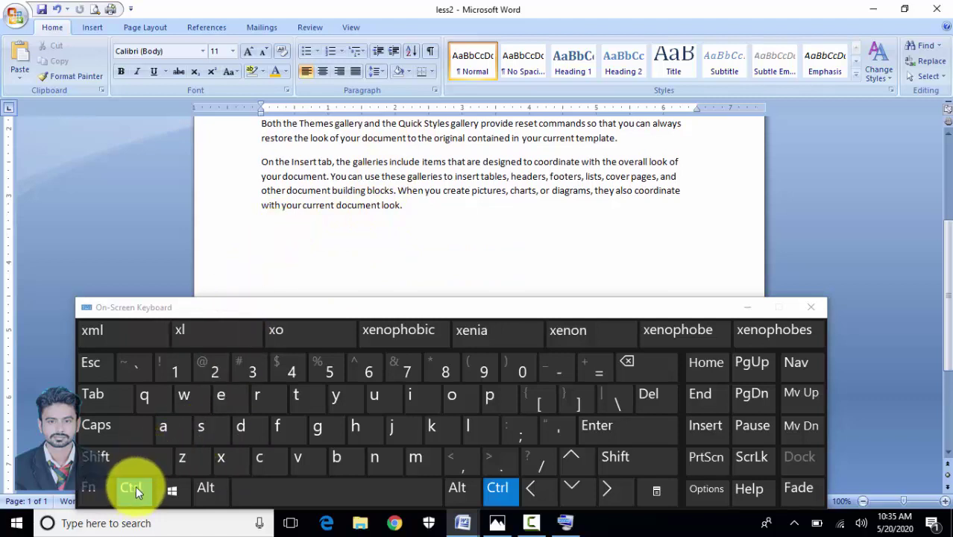
left_click(303, 461)
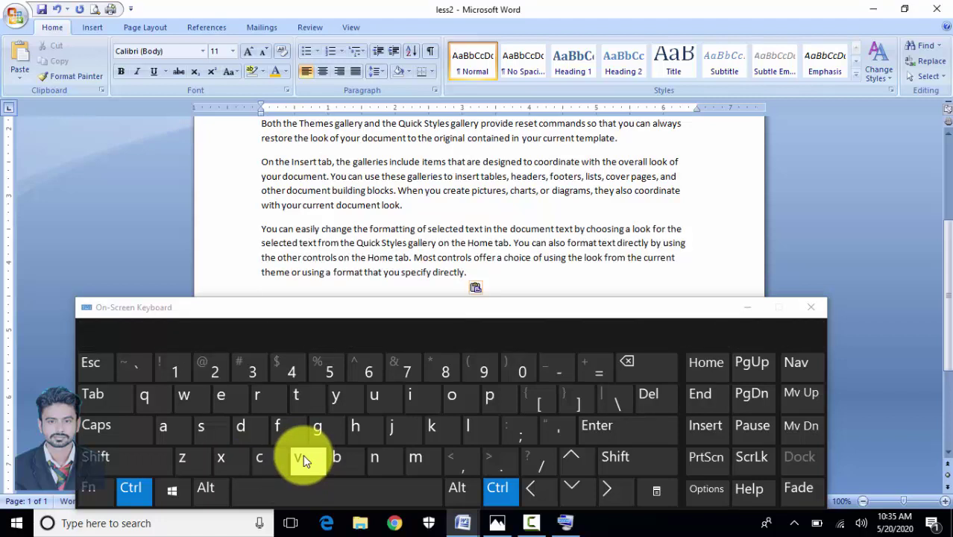
Remove the whole paragraph beginning "To change the overall look of your document"
scroll(377, 272, "up", 3)
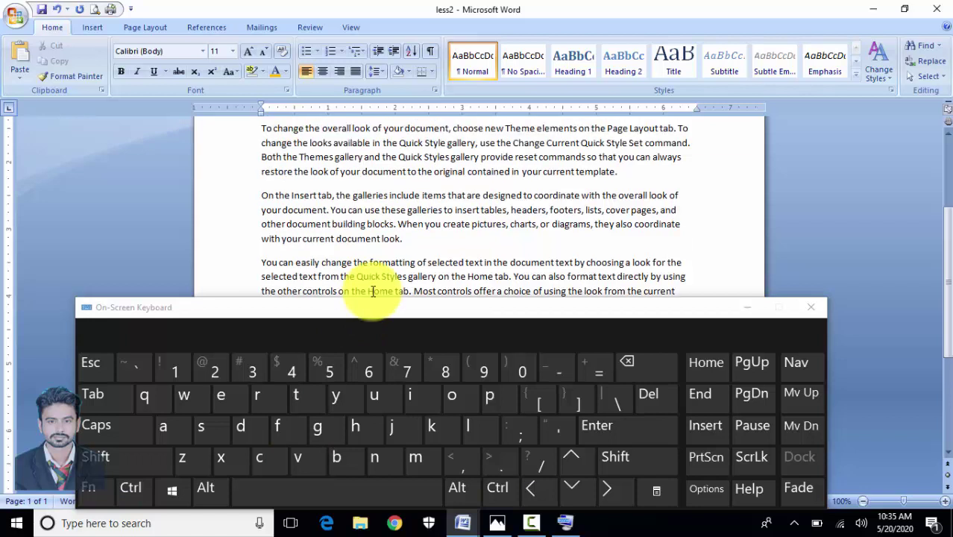
scroll(423, 225, "up", 2)
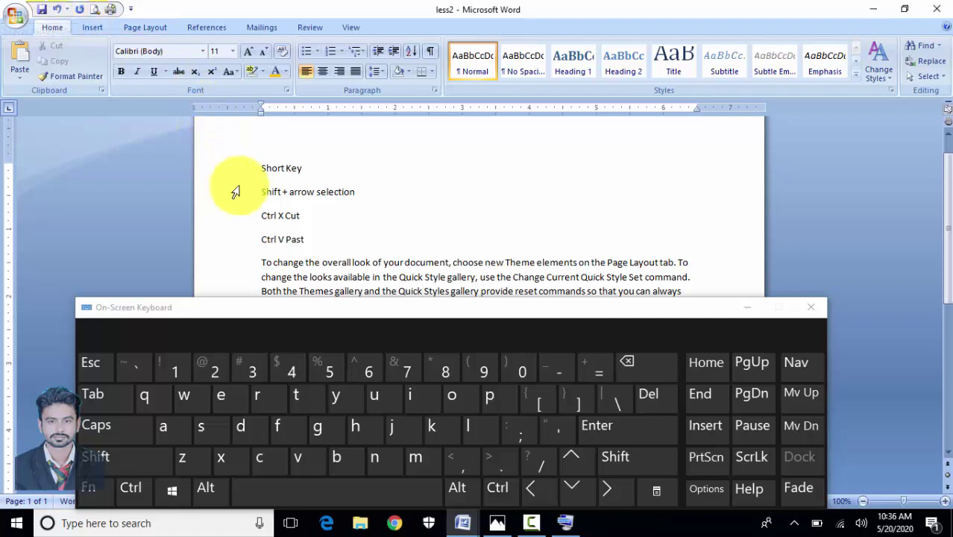
scroll(287, 206, "down", 2)
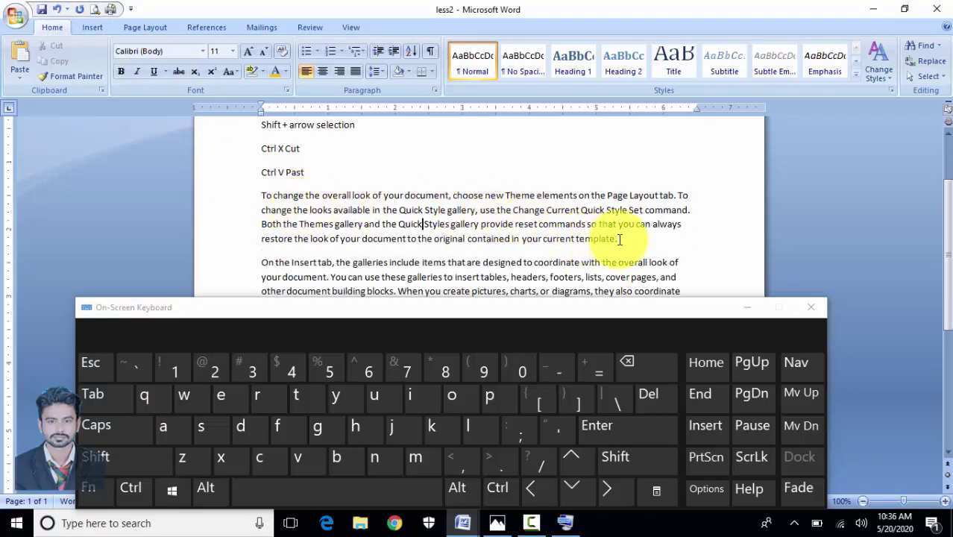
left_click_drag(618, 238, 267, 202)
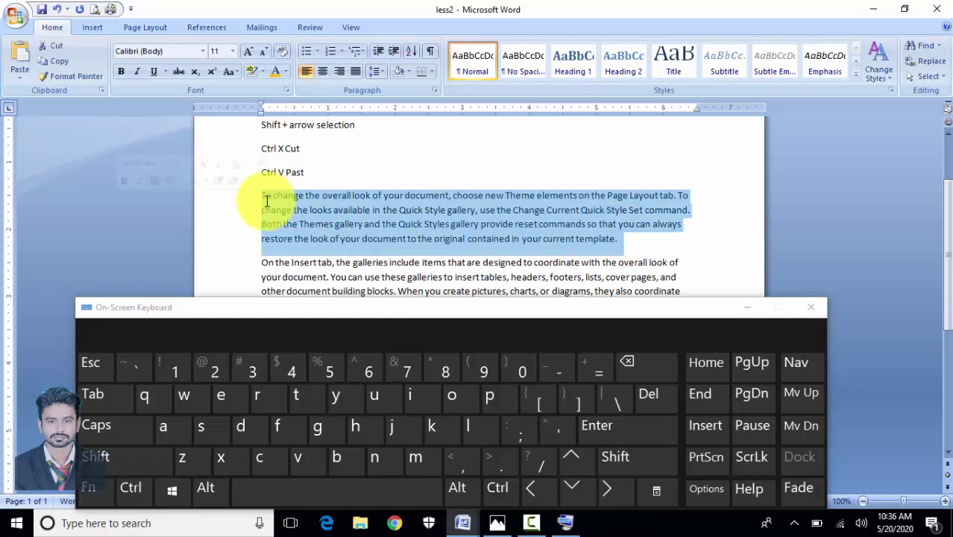
left_click(627, 361)
scroll(440, 273, "down", 2)
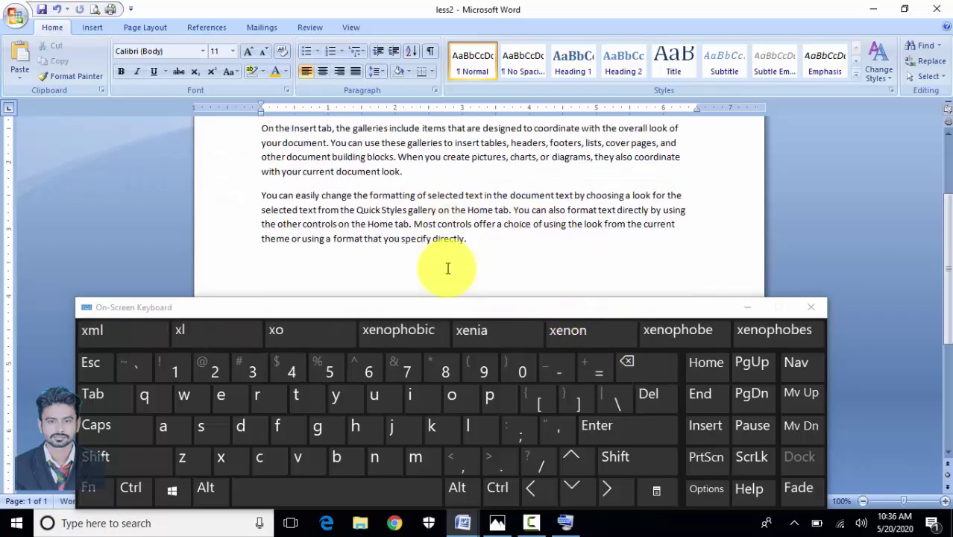
scroll(447, 268, "up", 1)
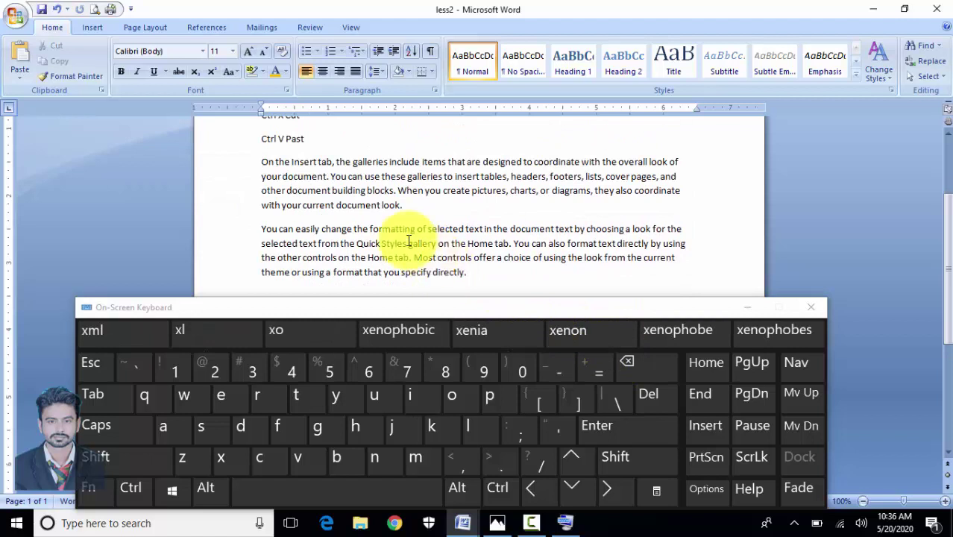
Collapse the ribbon and undo all document edits one after another until the page is blank
double_click(52, 28)
scroll(265, 149, "up", 2)
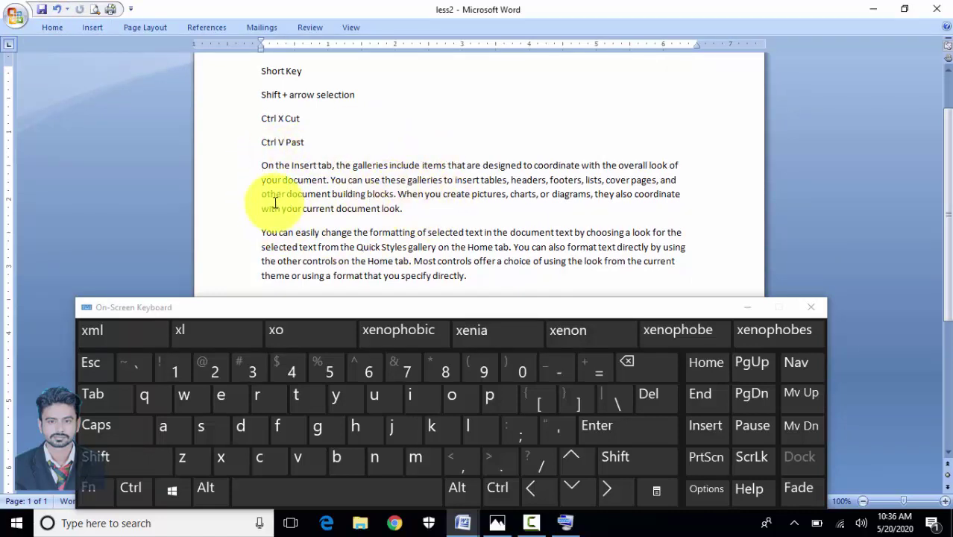
left_click(58, 8)
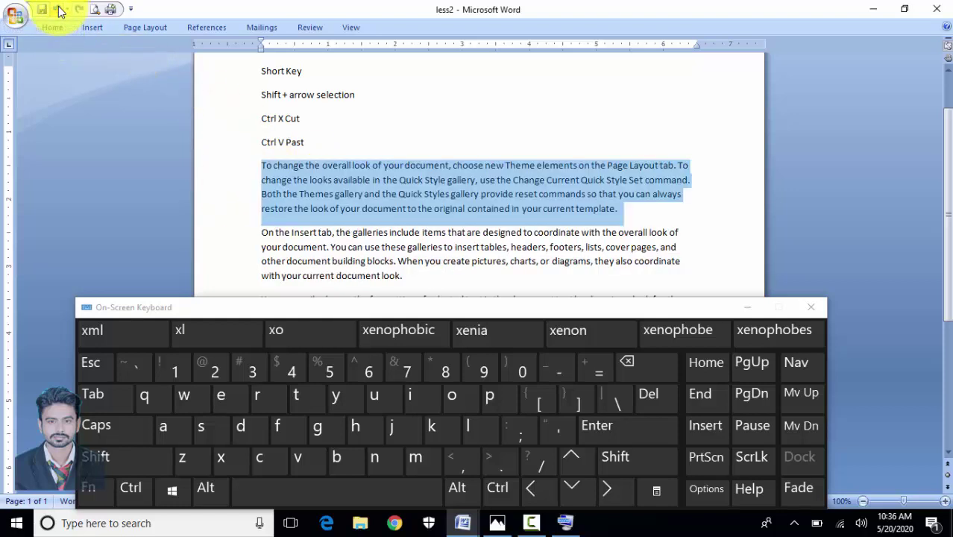
left_click(59, 8)
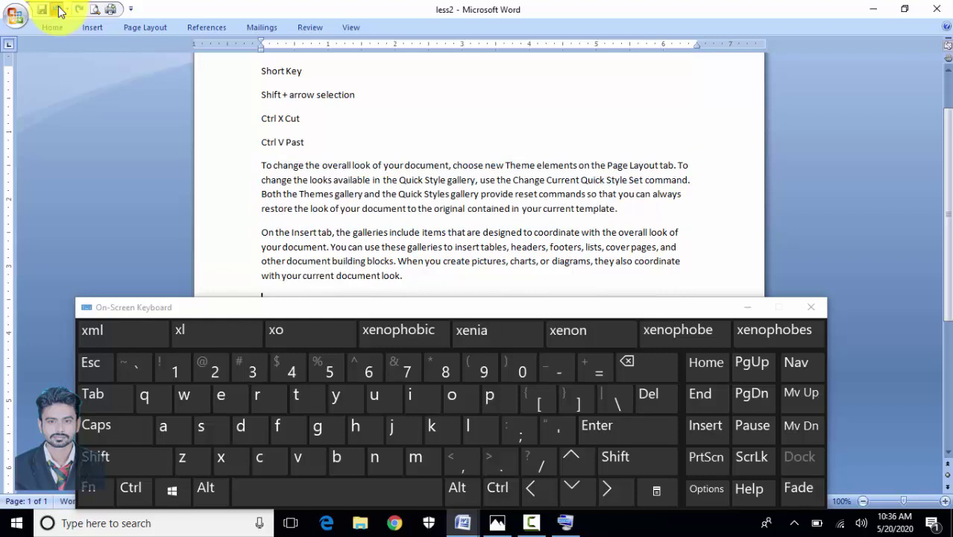
left_click(58, 8)
left_click(58, 8)
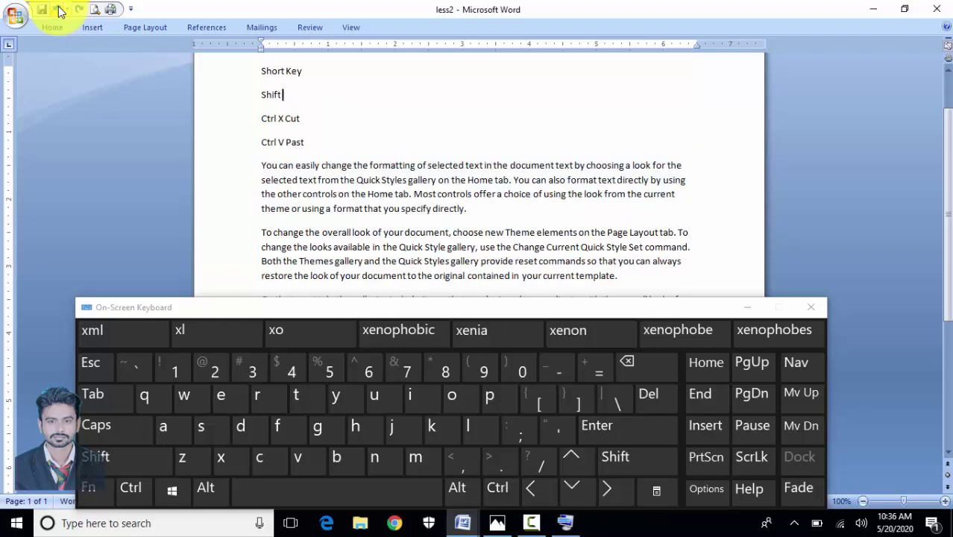
left_click(58, 9)
left_click(58, 9)
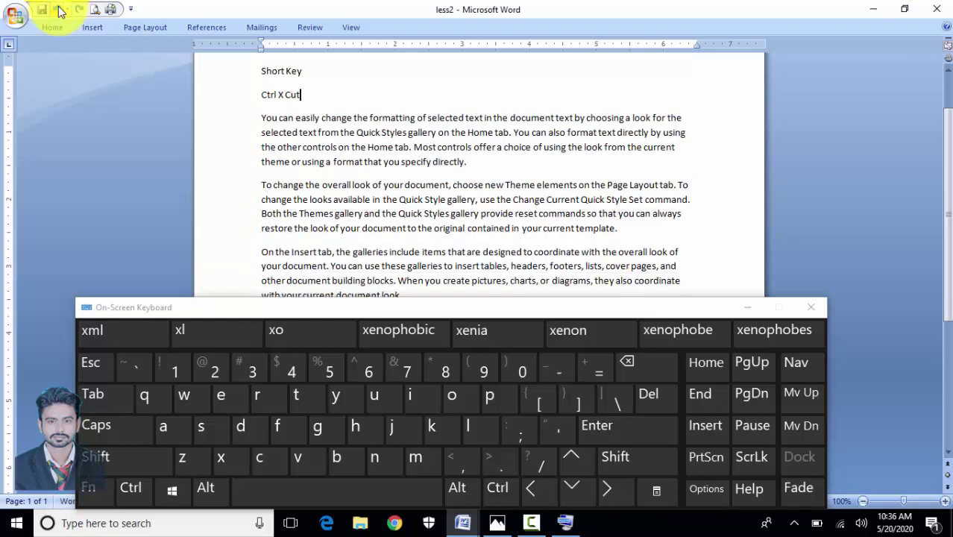
left_click(58, 9)
left_click(58, 9)
left_click(58, 8)
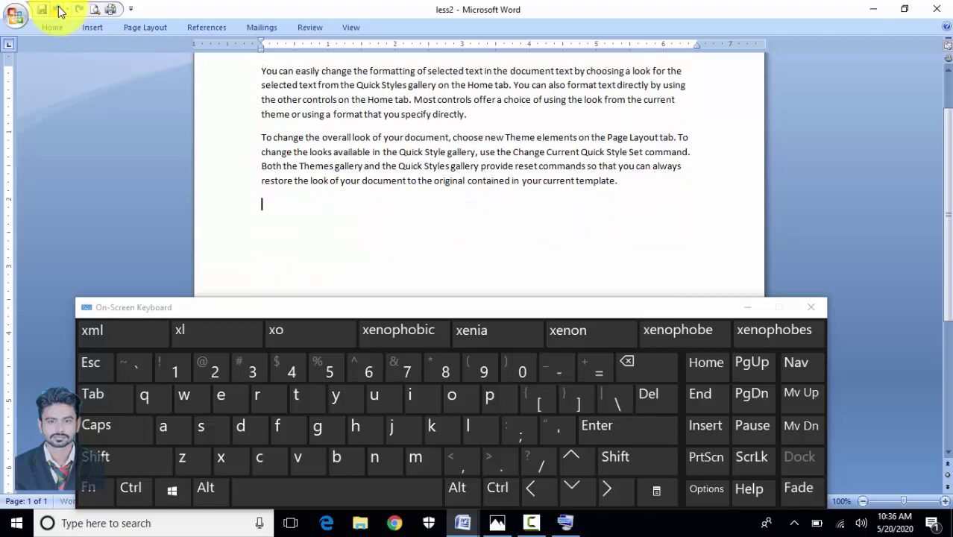
left_click(59, 8)
left_click(58, 9)
left_click(58, 9)
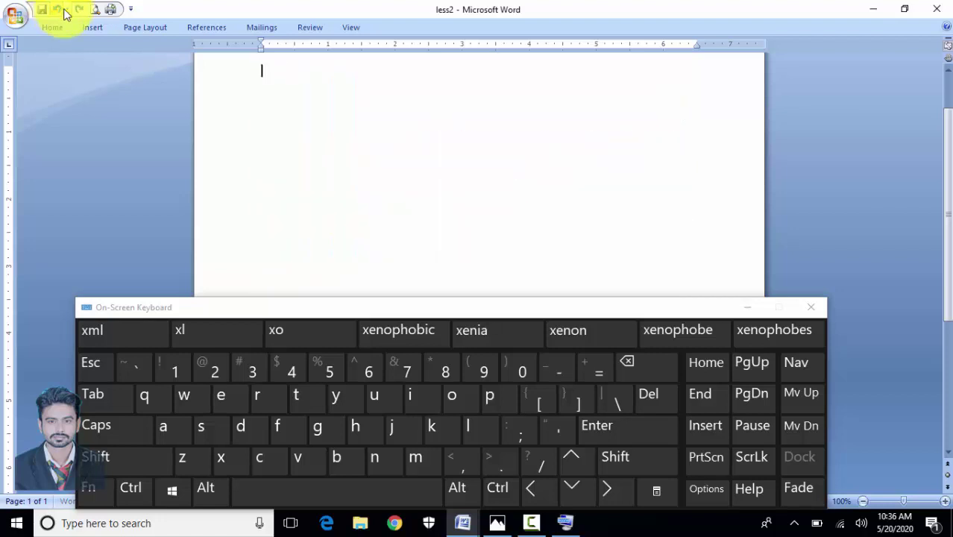
Redo all the undone edits, up to the removal of the "To change the overall look" paragraph
scroll(216, 173, "up", 2)
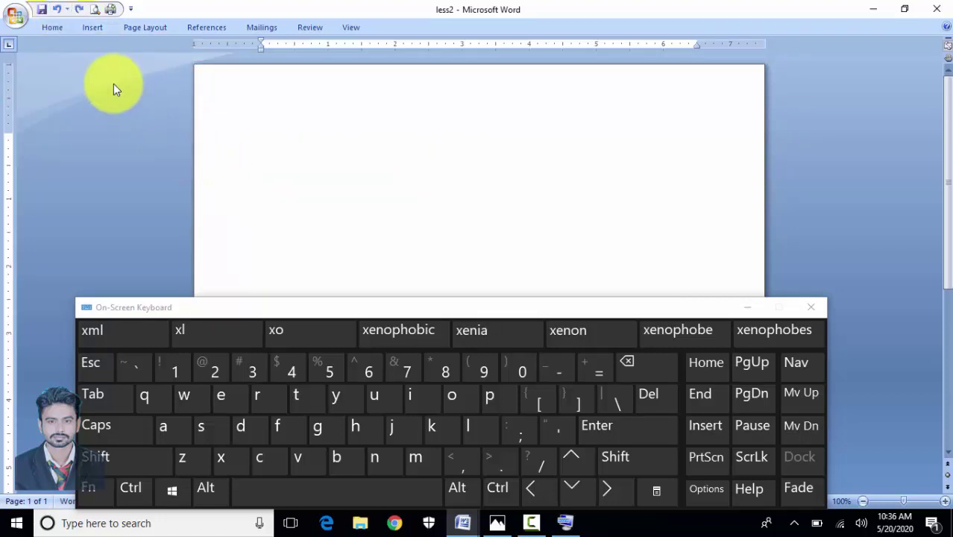
left_click(78, 10)
left_click(78, 10)
left_click(79, 10)
left_click(78, 10)
left_click(78, 11)
left_click(78, 12)
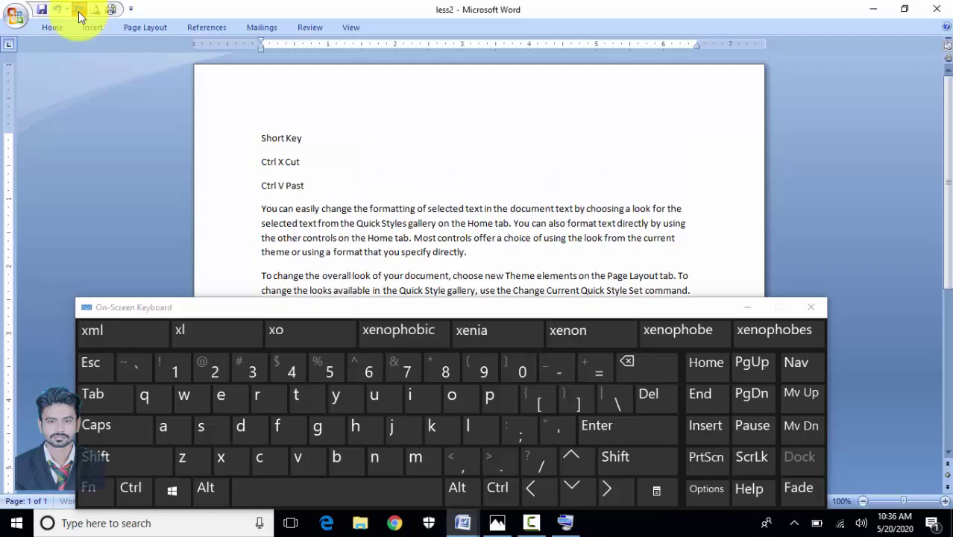
left_click(79, 11)
left_click(78, 12)
left_click(78, 11)
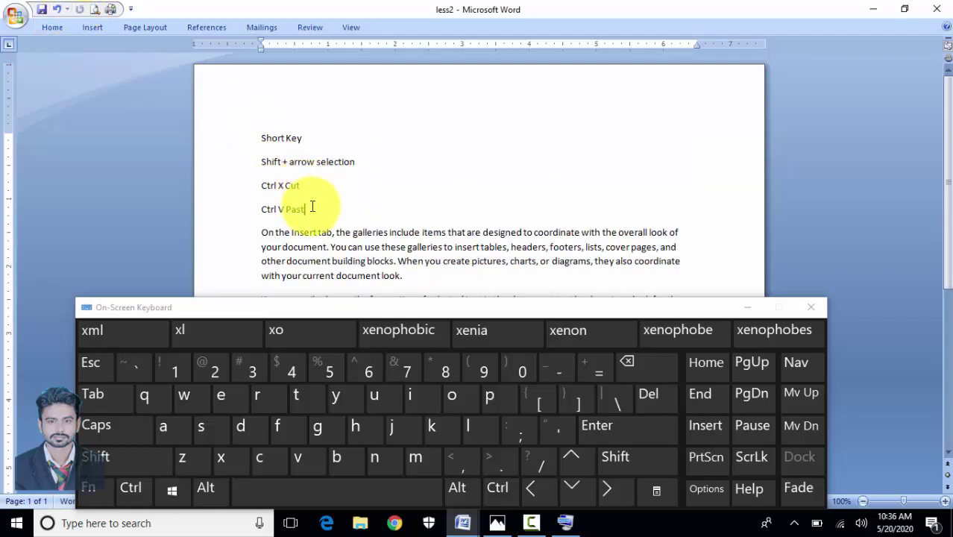
Add the lines "Ctrl Z Undo" and "Ctrl R redo" directly below the "Ctrl V Past" line
key("Return")
type("Ct")
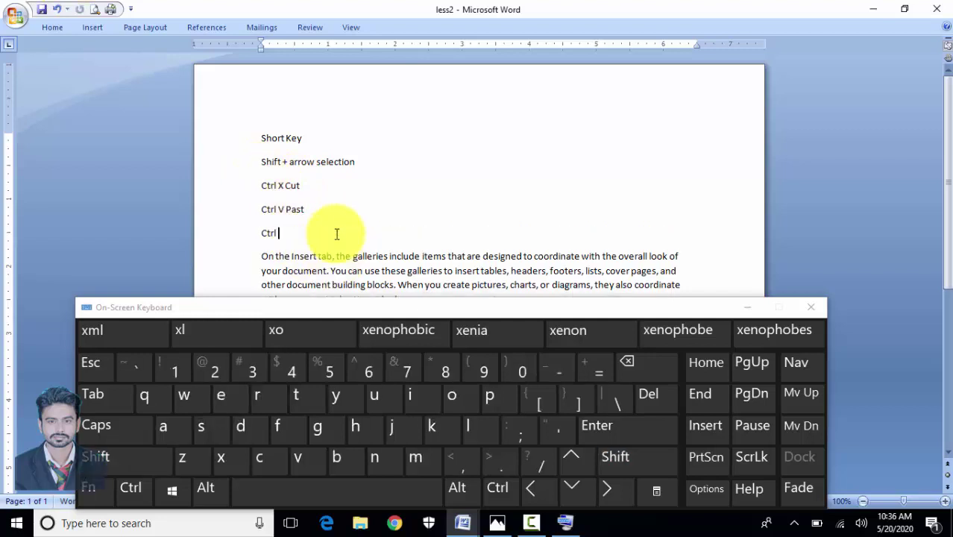
type("rl")
key("shift")
type("Z U")
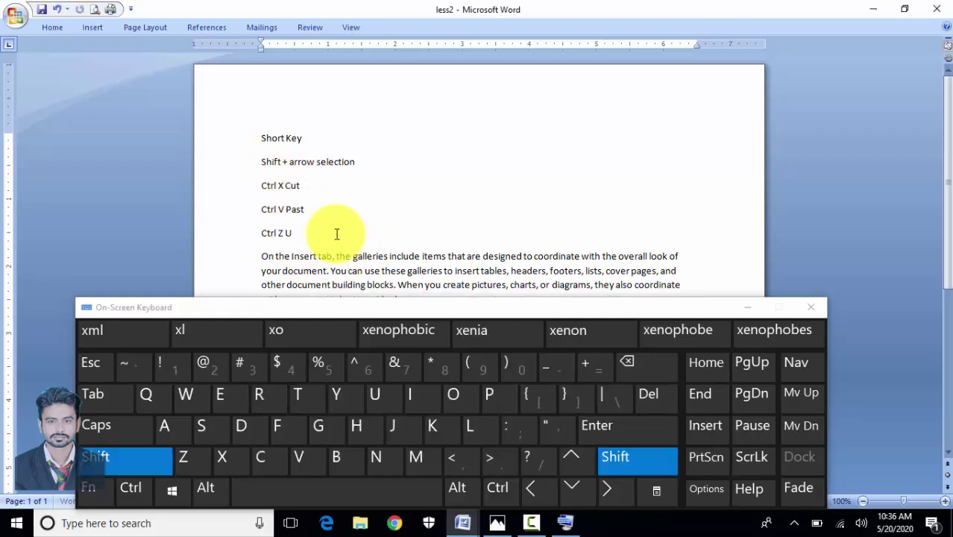
type("ndo")
key("Return")
type("Ctr")
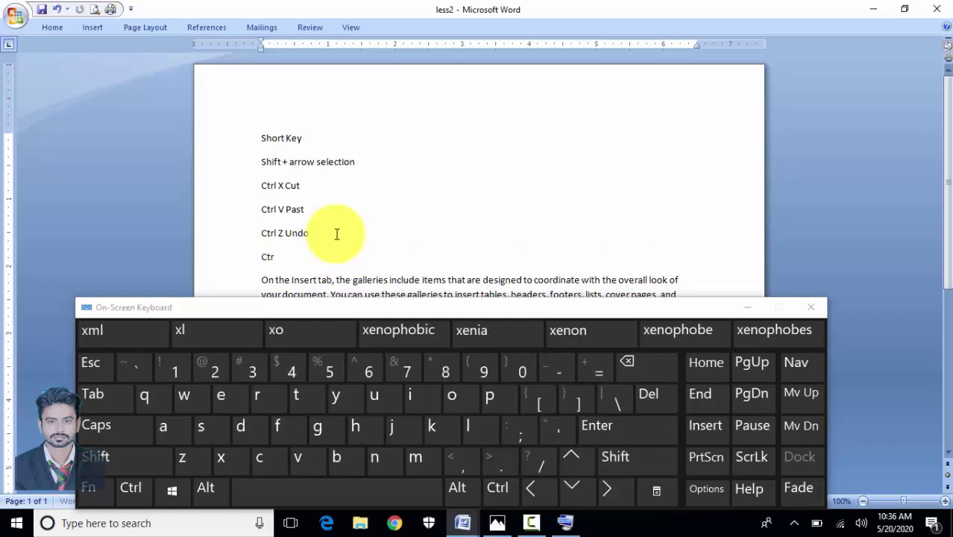
type("l R redo")
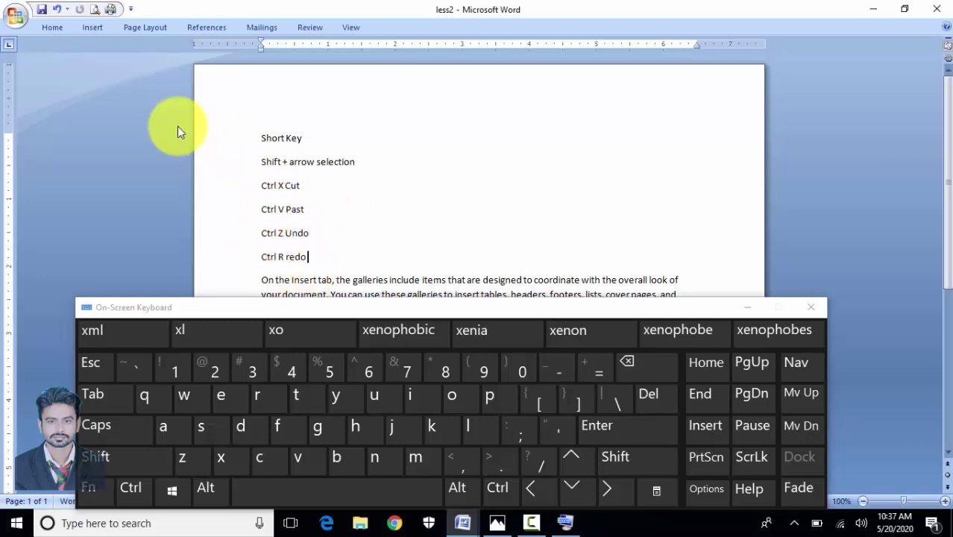
Expand the collapsed ribbon again and close the On-Screen Keyboard
double_click(52, 28)
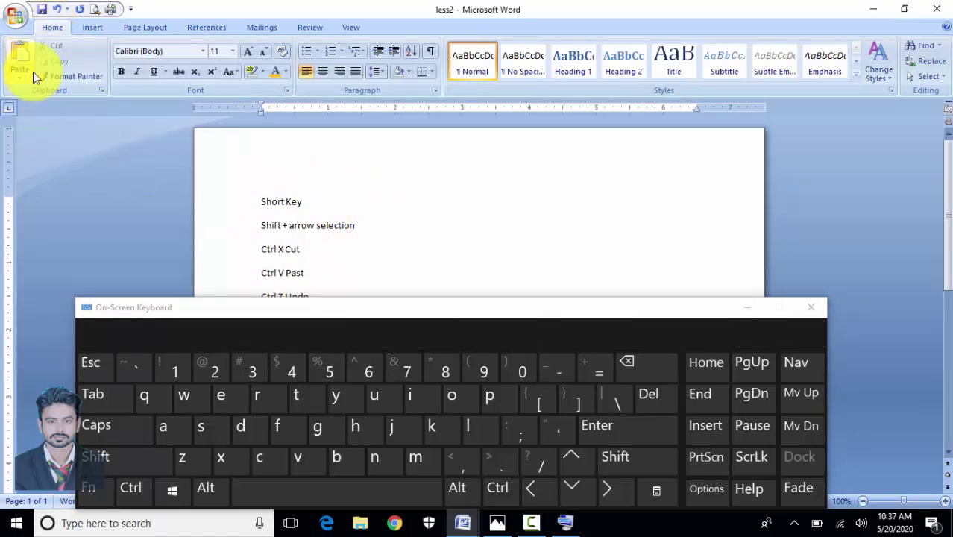
scroll(262, 160, "down", 3)
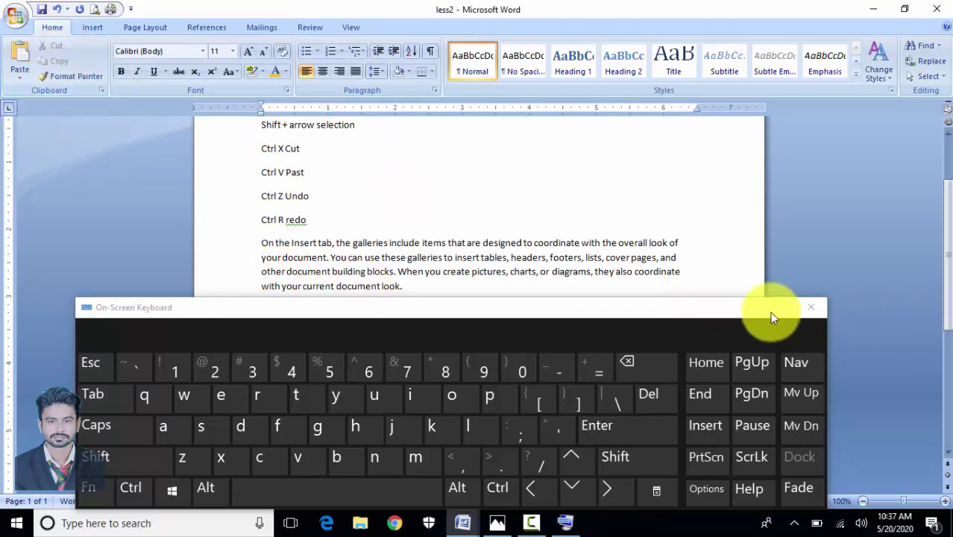
left_click(811, 308)
scroll(502, 363, "up", 2)
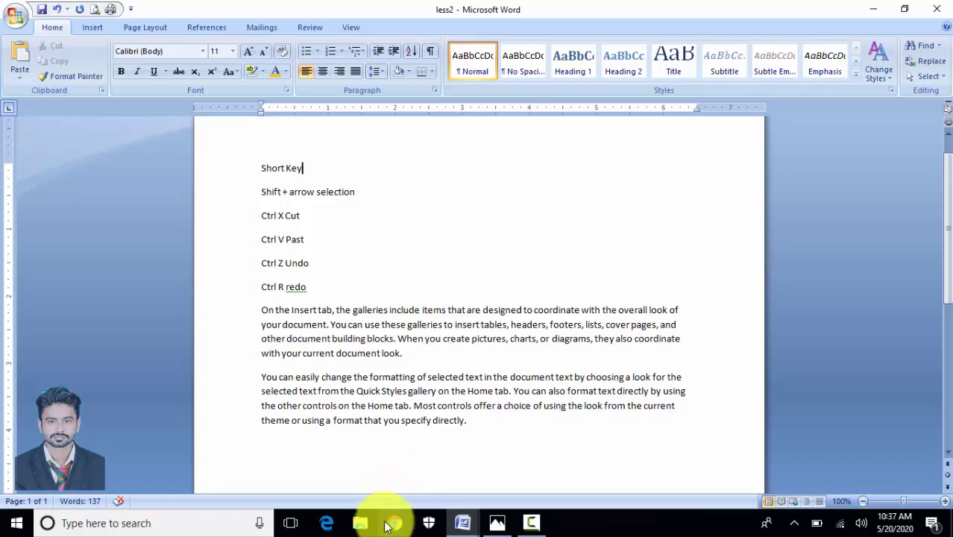
Switch to the WORD PROCESSING document and copy its "This lesson covers" heading
mouse_move(462, 523)
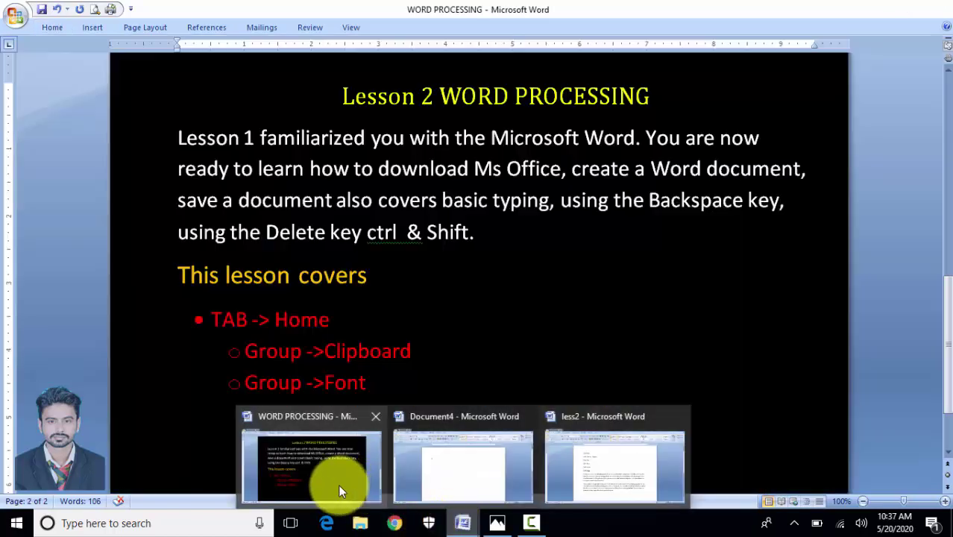
left_click(338, 484)
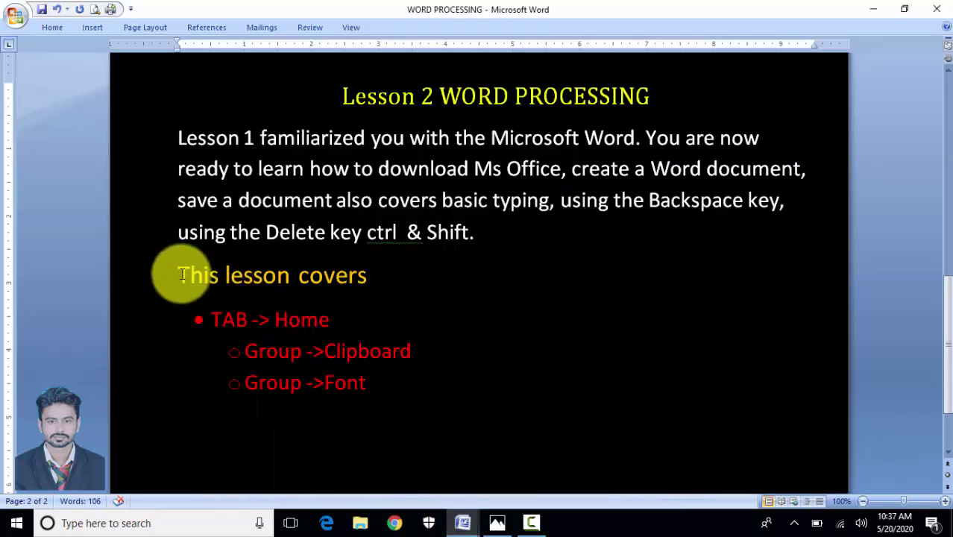
left_click_drag(179, 279, 326, 280)
key("super+c")
left_click(47, 28)
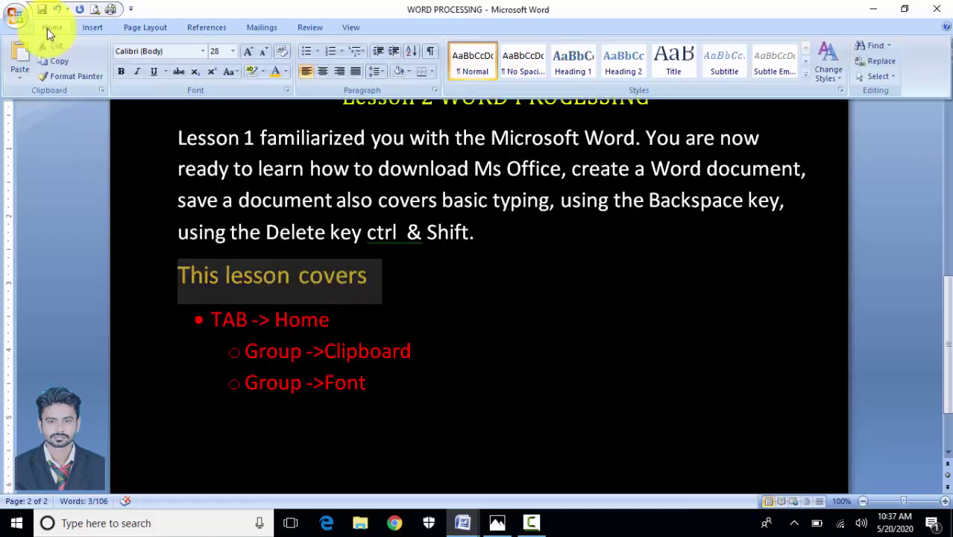
left_click(48, 63)
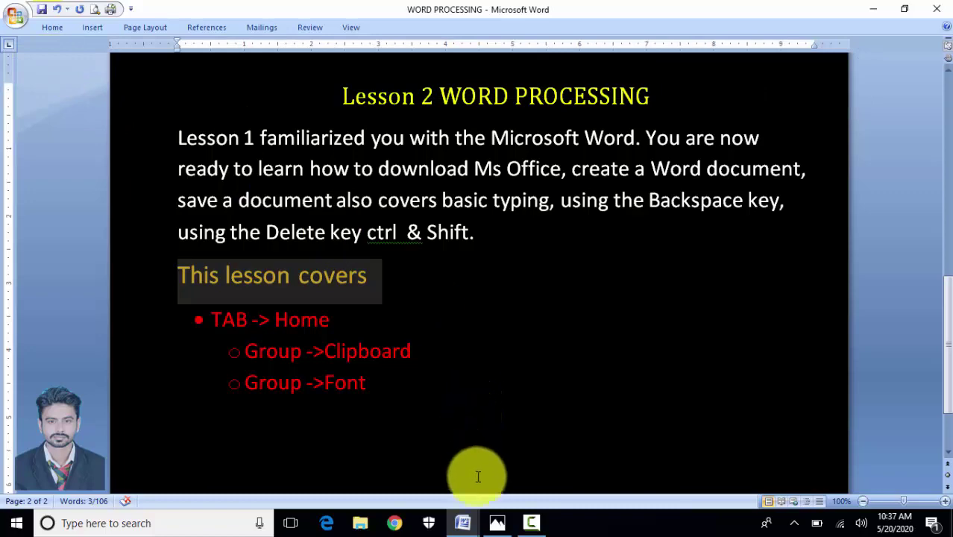
Paste the copied heading below the last paragraph of the less2 document
mouse_move(463, 523)
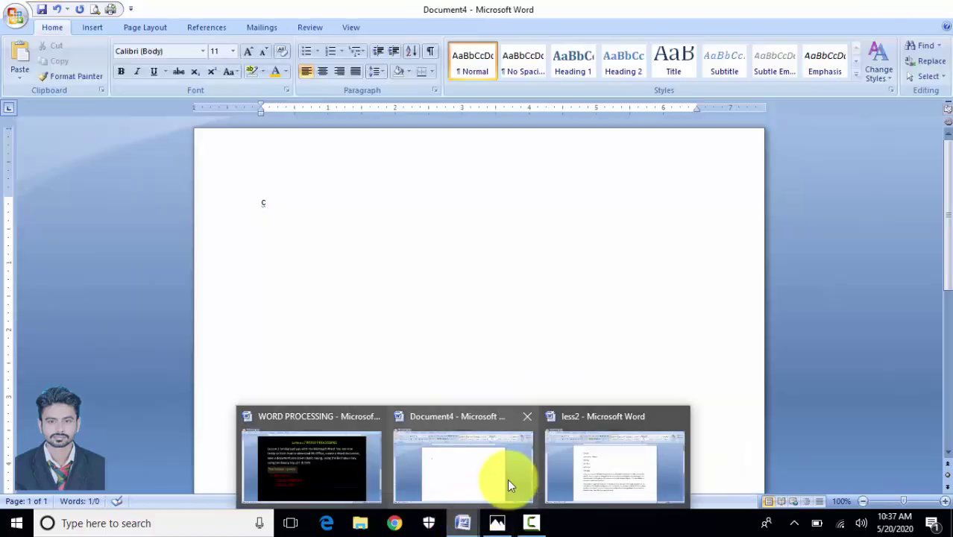
left_click(562, 471)
left_click(355, 478)
left_click(20, 54)
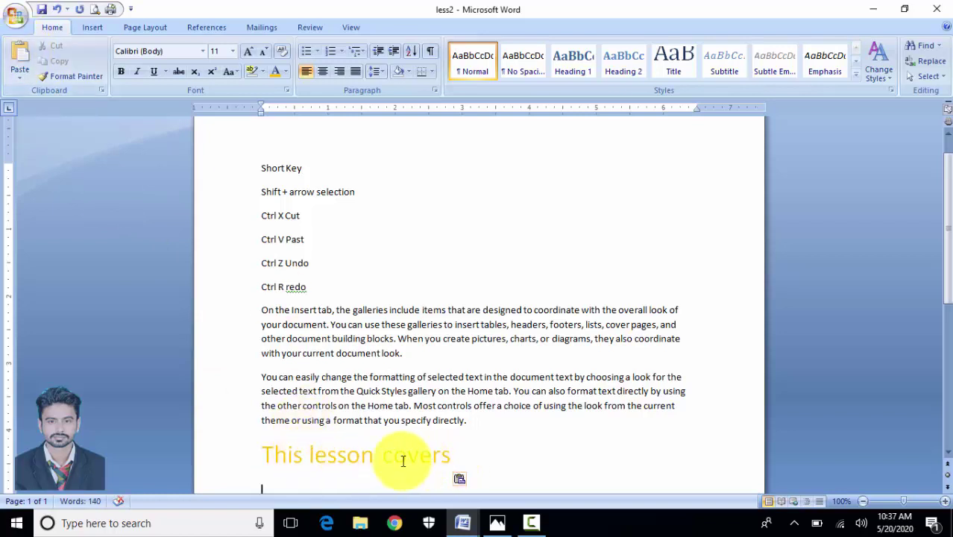
Open Google in Chrome and search for "word processing"
left_click(396, 523)
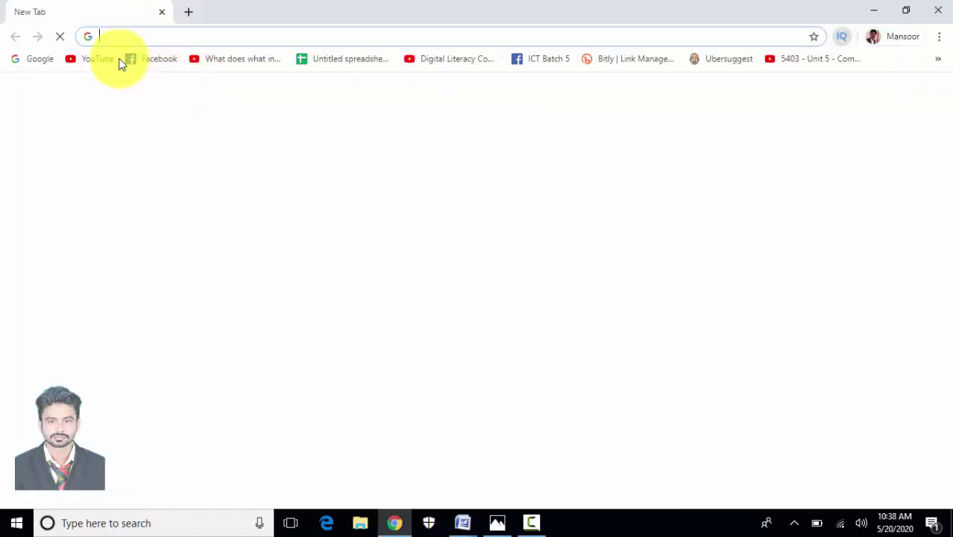
left_click(28, 63)
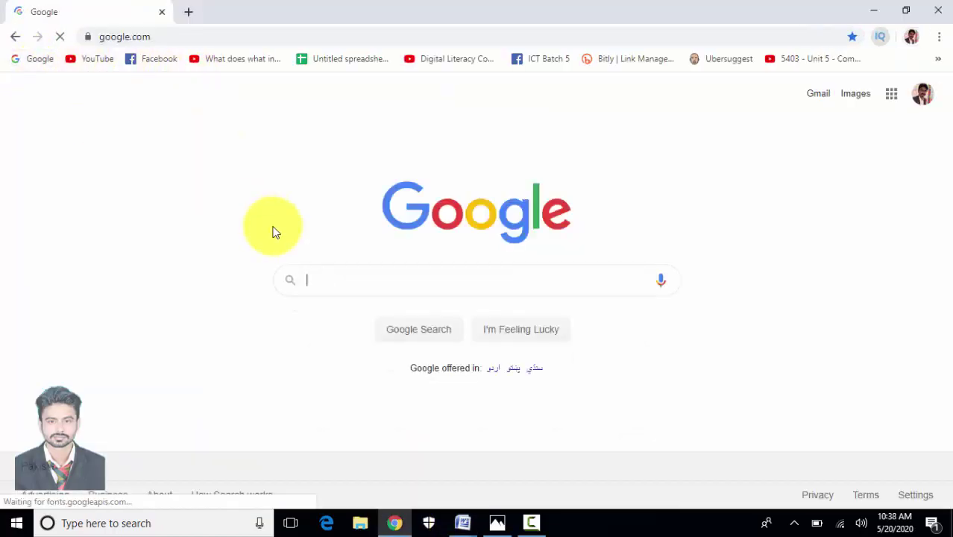
type("wor")
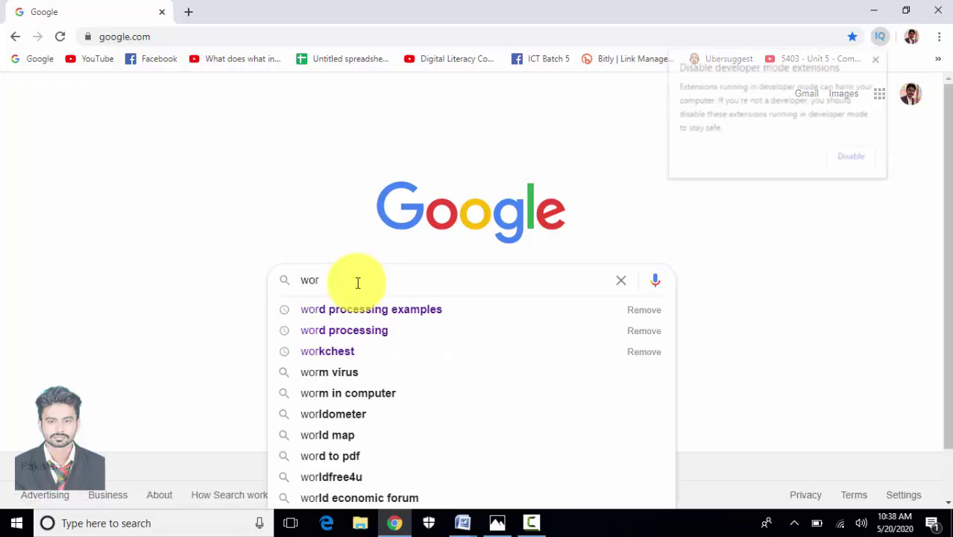
left_click(364, 332)
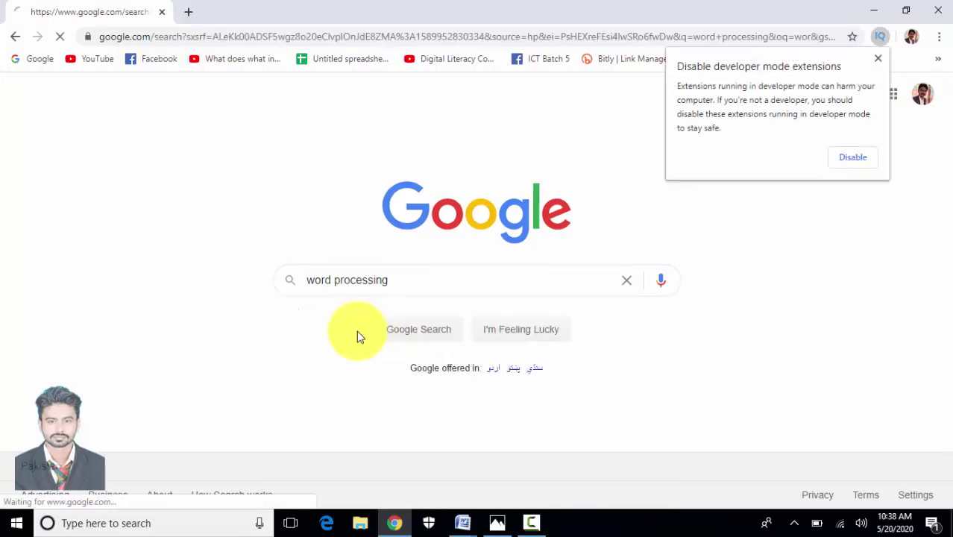
Copy the word processor description shown under the Webopedia search result
scroll(311, 359, "down", 5)
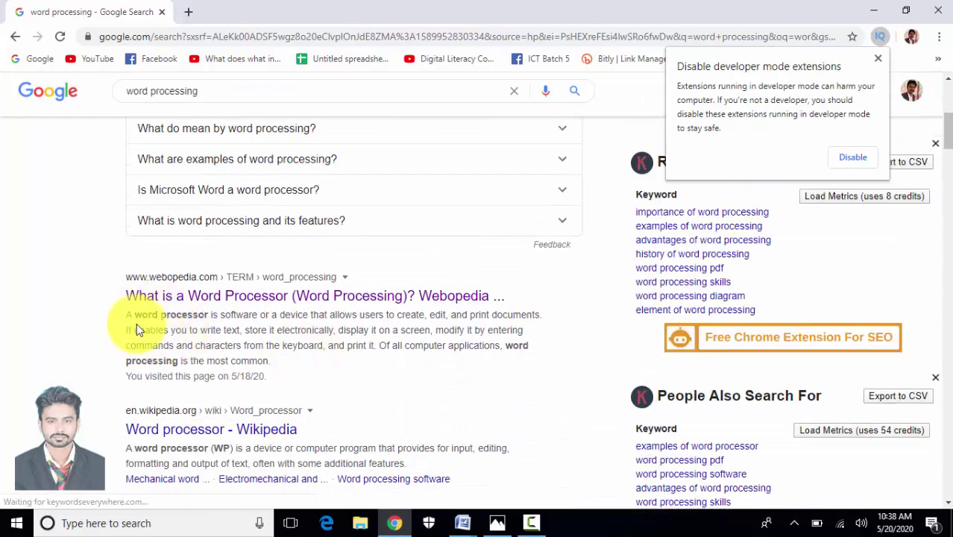
left_click_drag(131, 316, 274, 364)
right_click(250, 349)
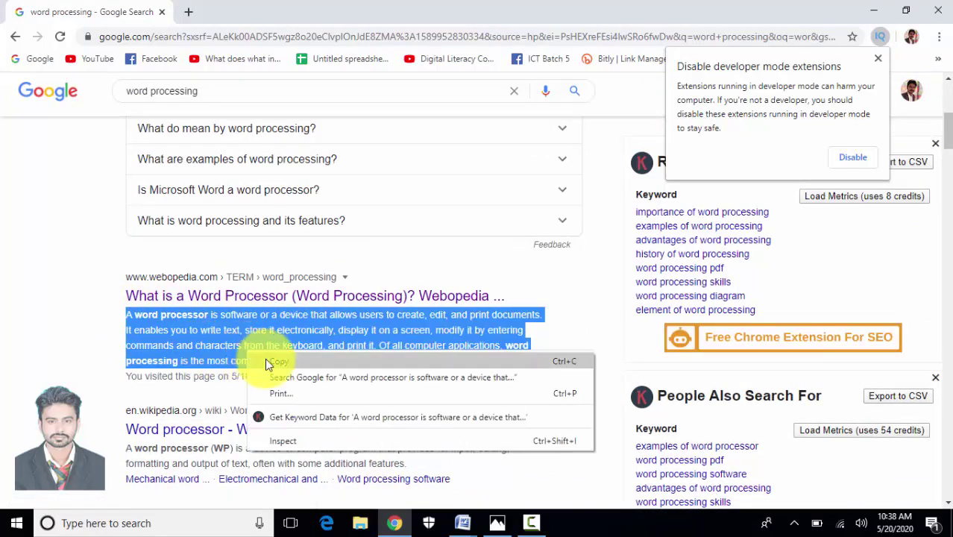
left_click(265, 359)
Switch back to Word and close Document4 without saving it
left_click(464, 522)
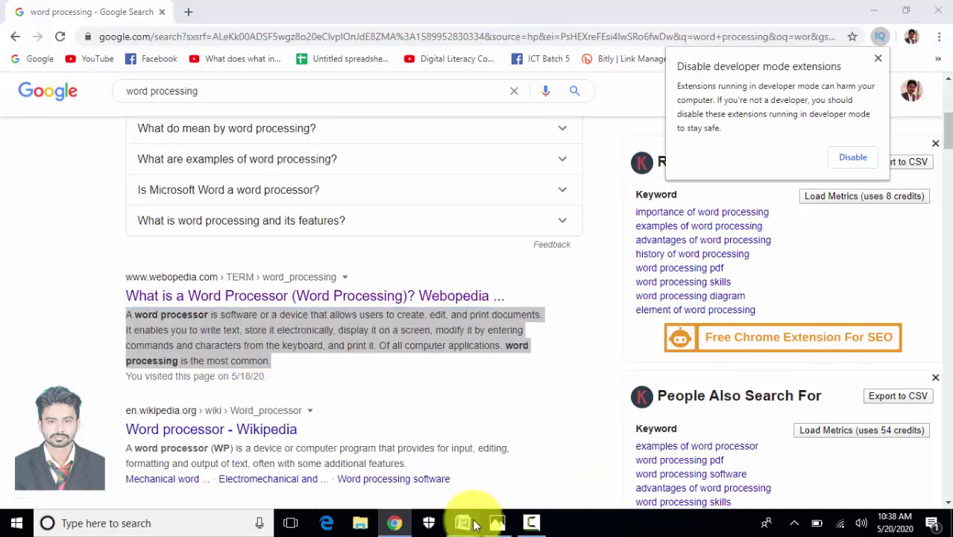
left_click(524, 421)
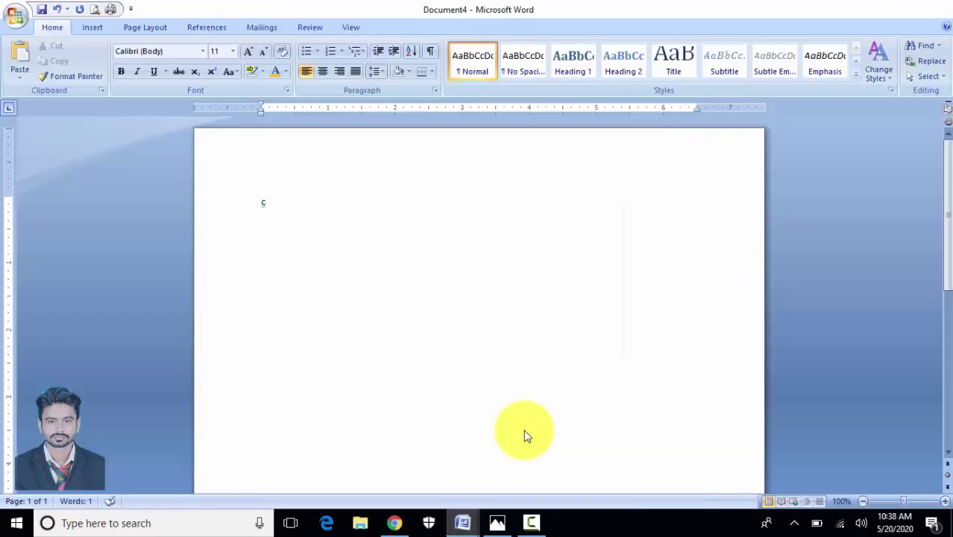
key("alt+F4")
left_click(478, 297)
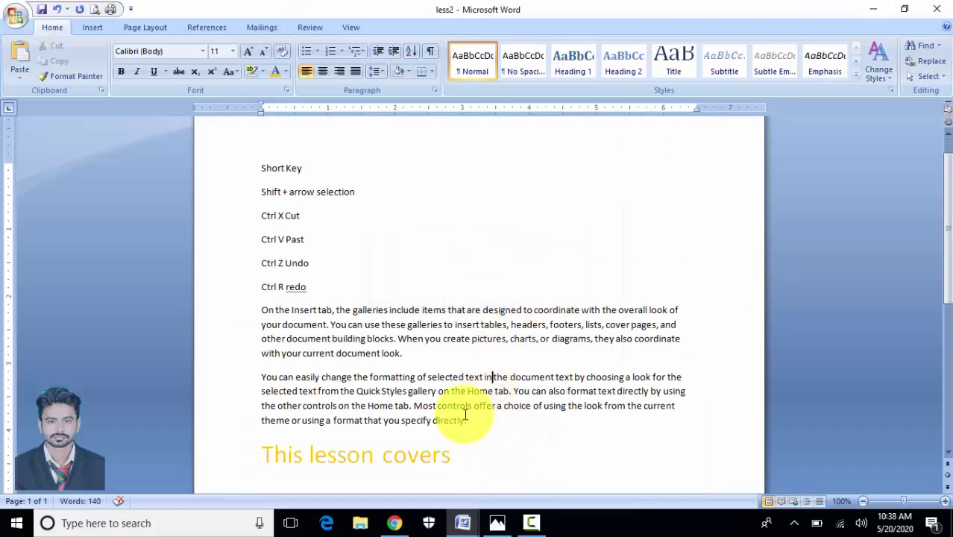
Paste the copied word processor description below the "This lesson covers" heading in less2
scroll(415, 448, "down", 3)
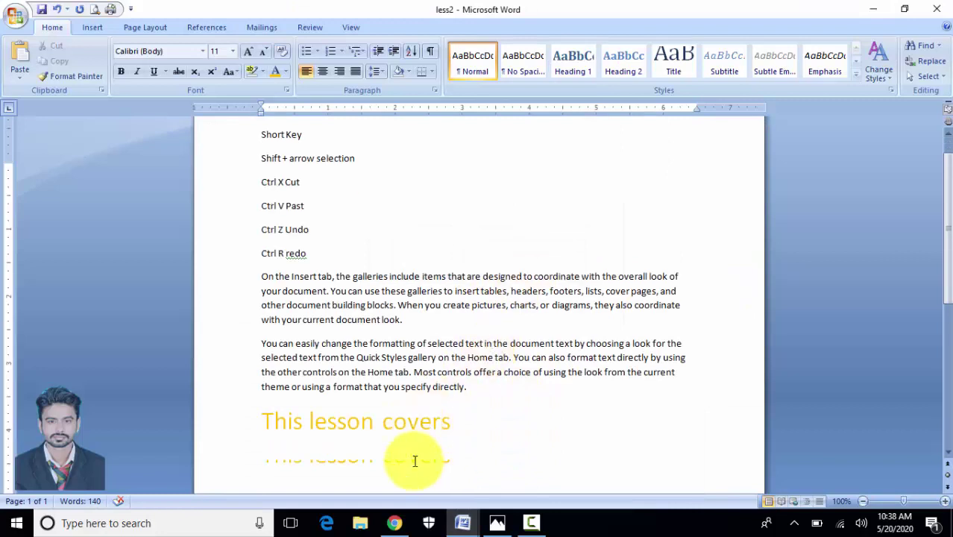
left_click(25, 55)
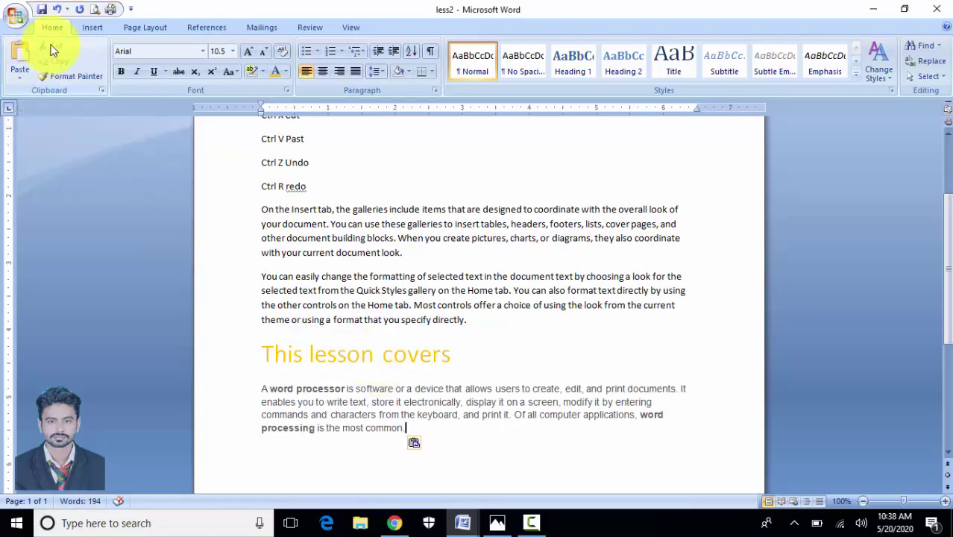
Cut the "This lesson covers" heading and paste it below the word processor paragraph
left_click_drag(473, 355, 265, 365)
key("Delete")
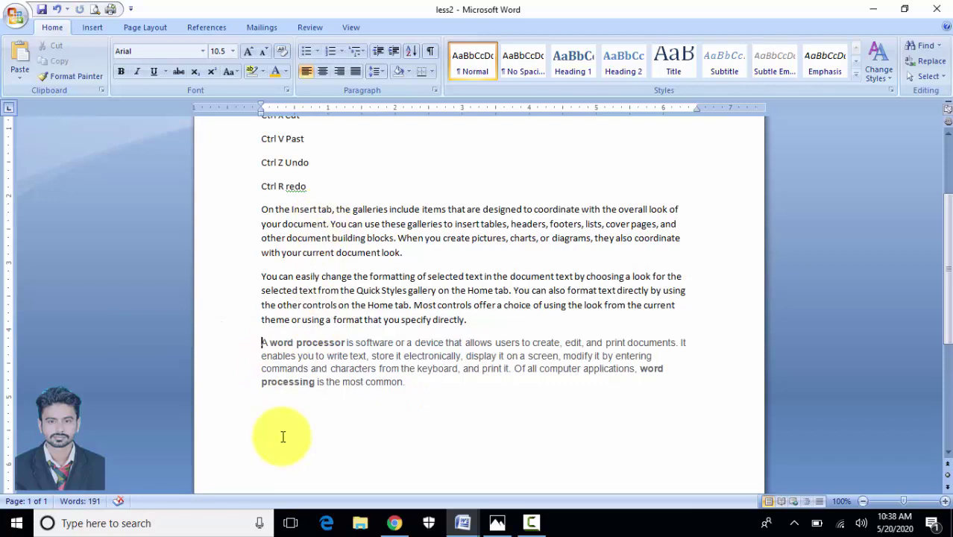
key("ctrl+v")
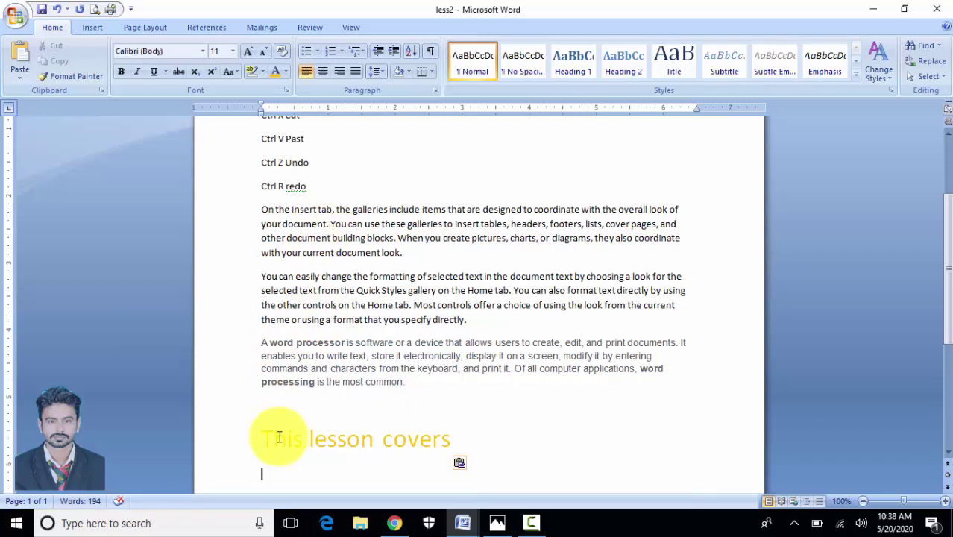
Undo the paste and the cut of the "This lesson covers" heading
key("ctrl+z")
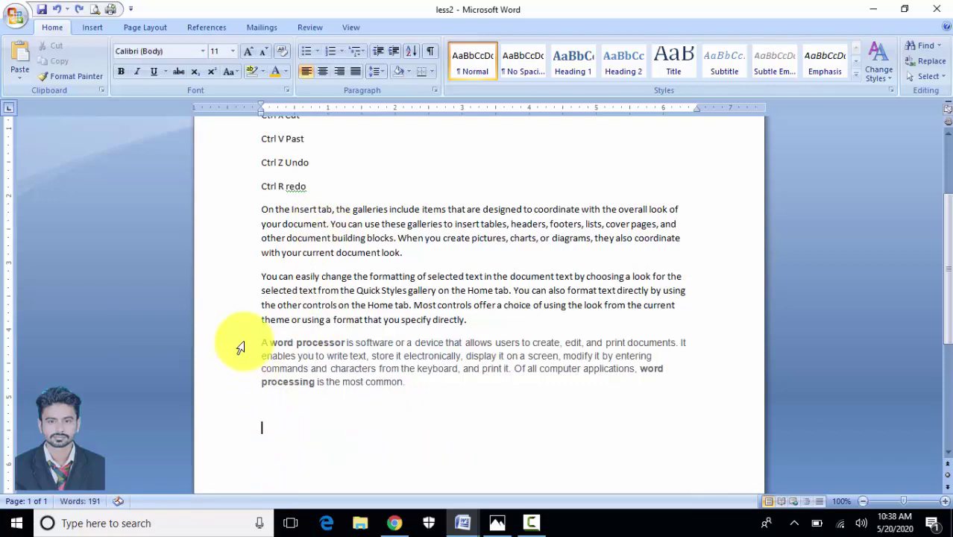
key("ctrl+y")
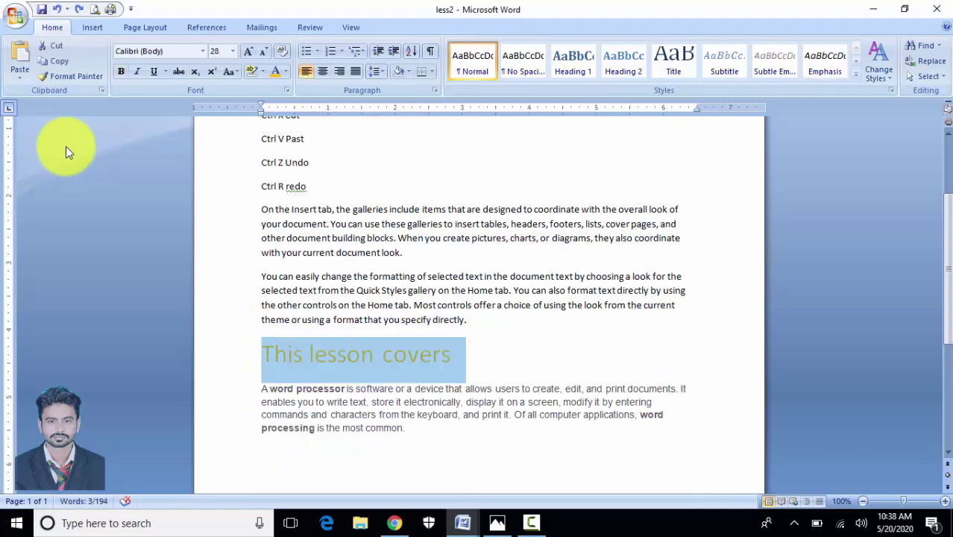
Open the On-Screen Keyboard and reduce its height so more of the document stays uncovered
key("super")
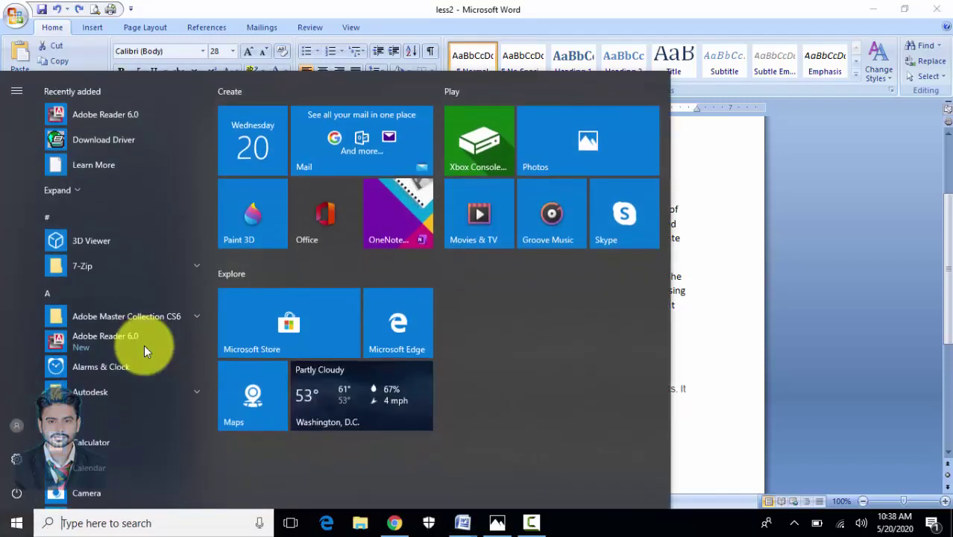
type("key")
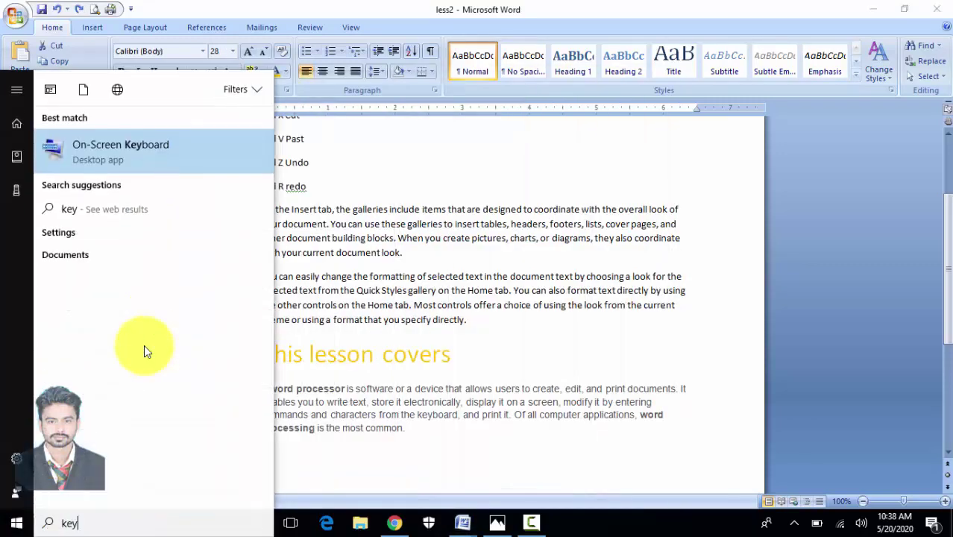
left_click(99, 151)
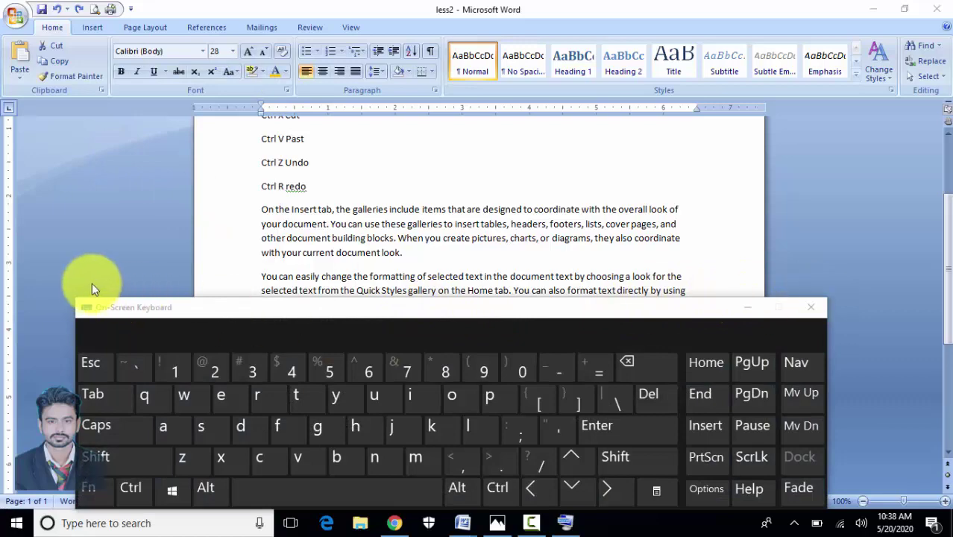
left_click_drag(89, 299, 103, 390)
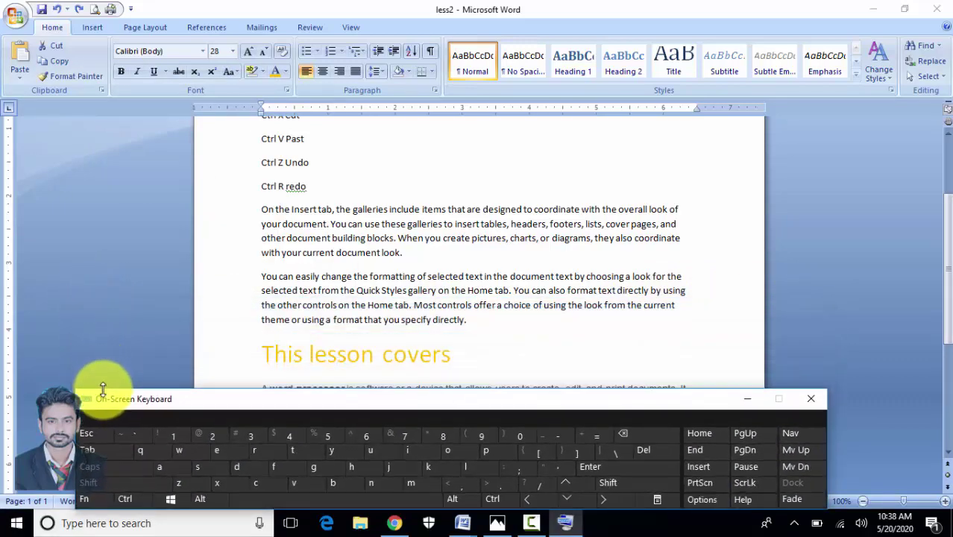
Cut the "This lesson covers" heading and paste it at the end of the "You can easily change" paragraph
triple_click(409, 345)
scroll(409, 343, "down", 2)
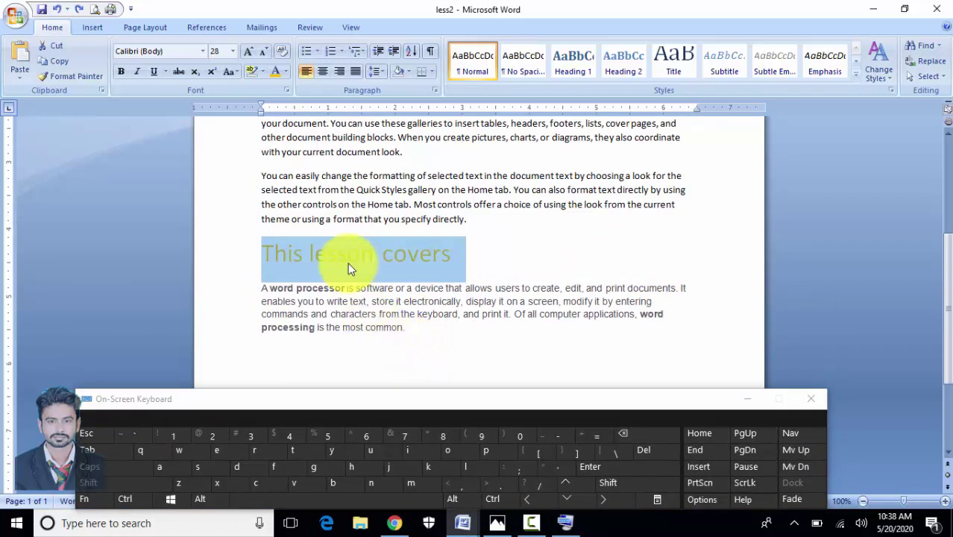
key("ctrl")
key("ctrl+x")
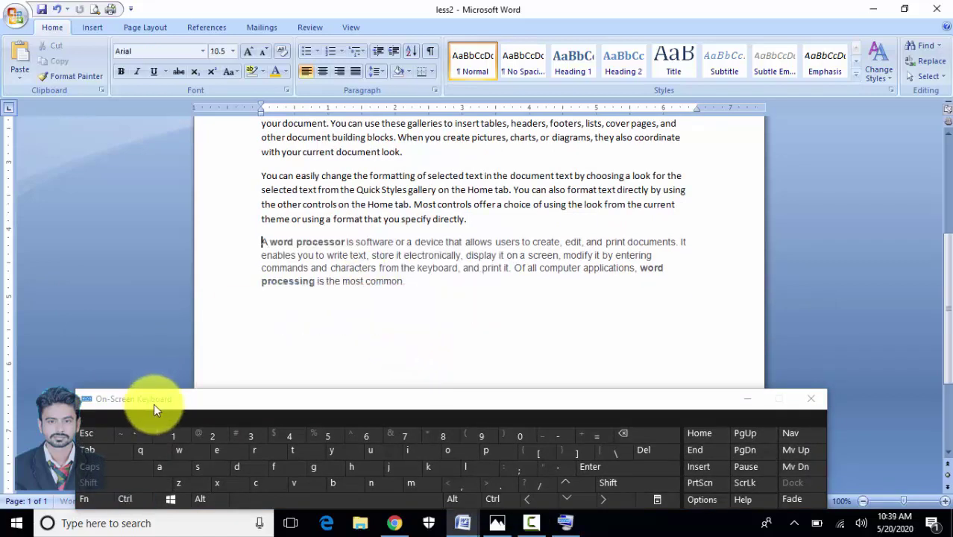
left_click(285, 326)
left_click(463, 292)
left_click(502, 222)
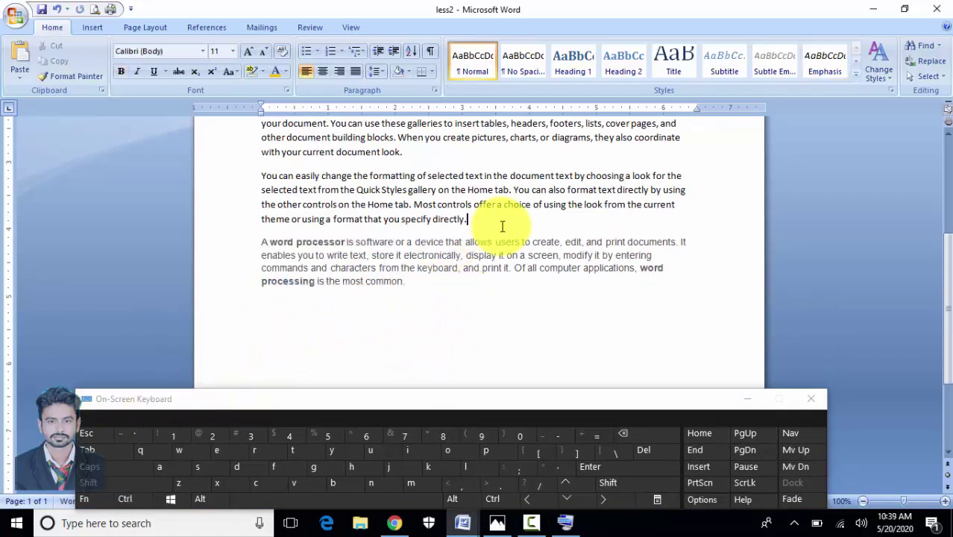
key("ctrl+v")
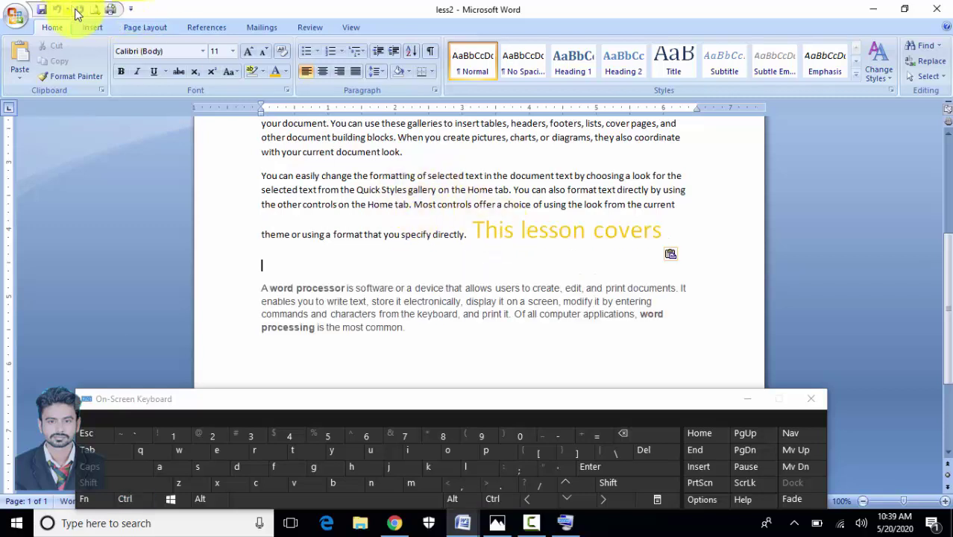
Undo the last two edits to return the heading to its own line above the word processor paragraph
key("ctrl+z")
key("ctrl+z")
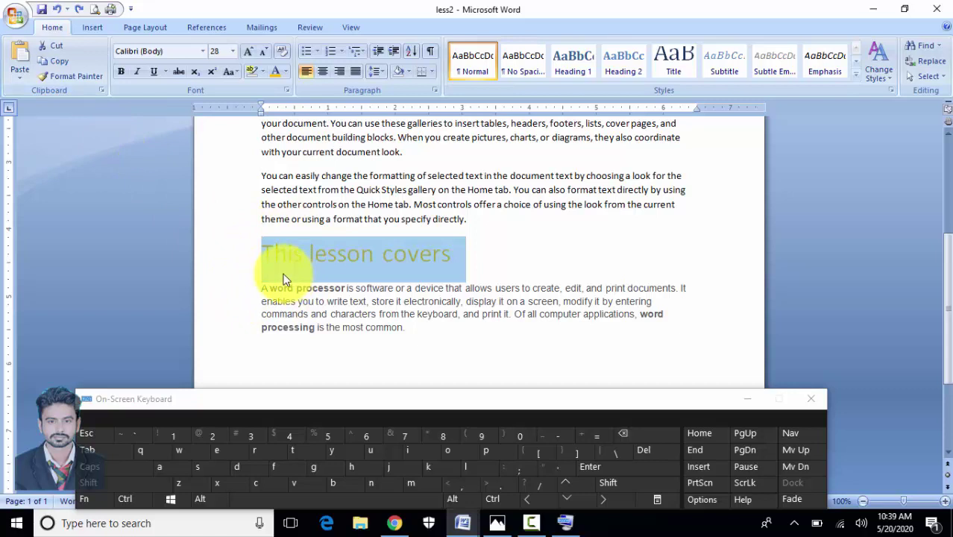
scroll(324, 298, "up", 5)
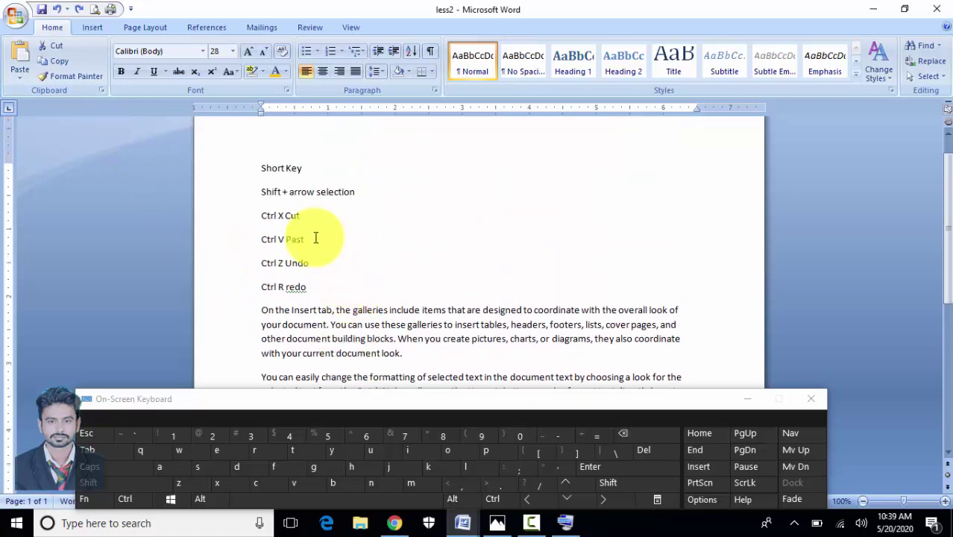
left_click(262, 168)
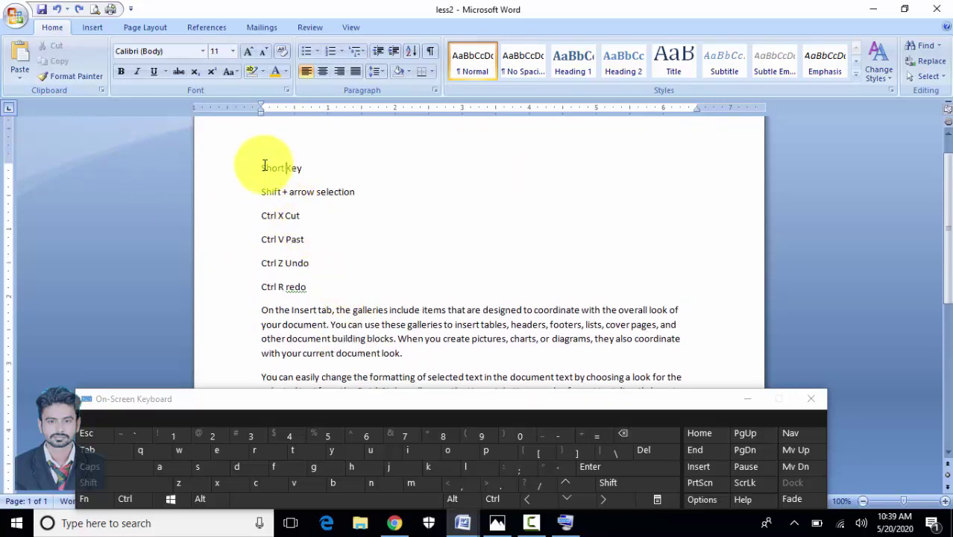
left_click_drag(262, 168, 315, 170)
scroll(354, 284, "down", 2)
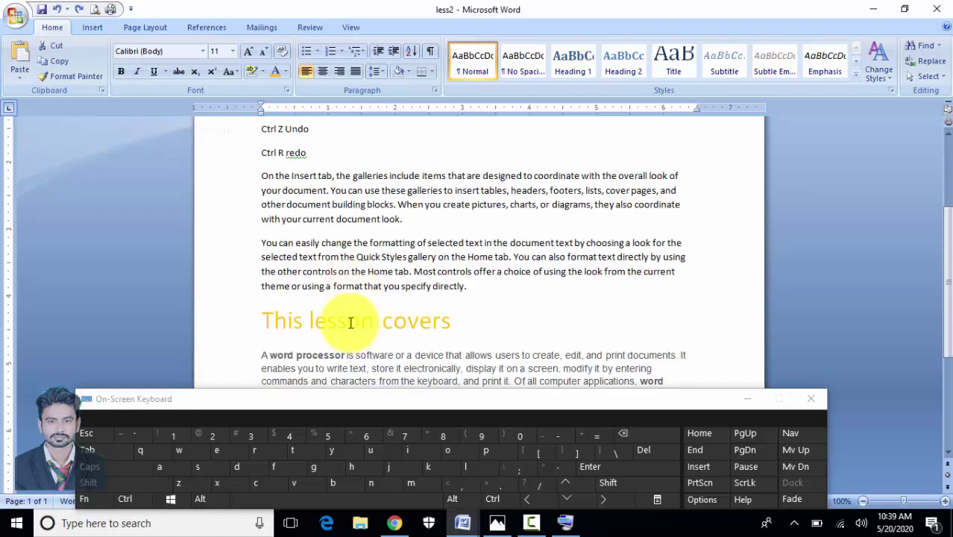
left_click(349, 323)
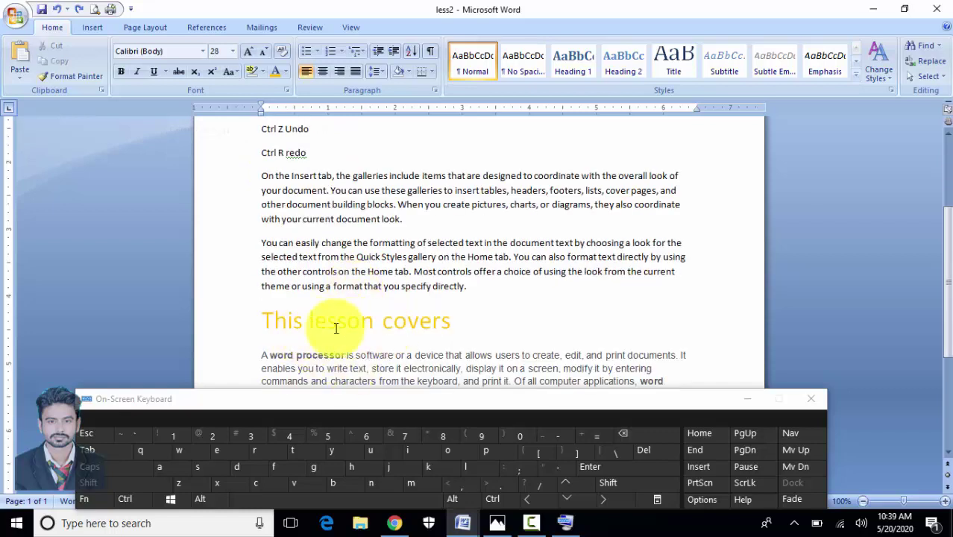
scroll(341, 328, "up", 3)
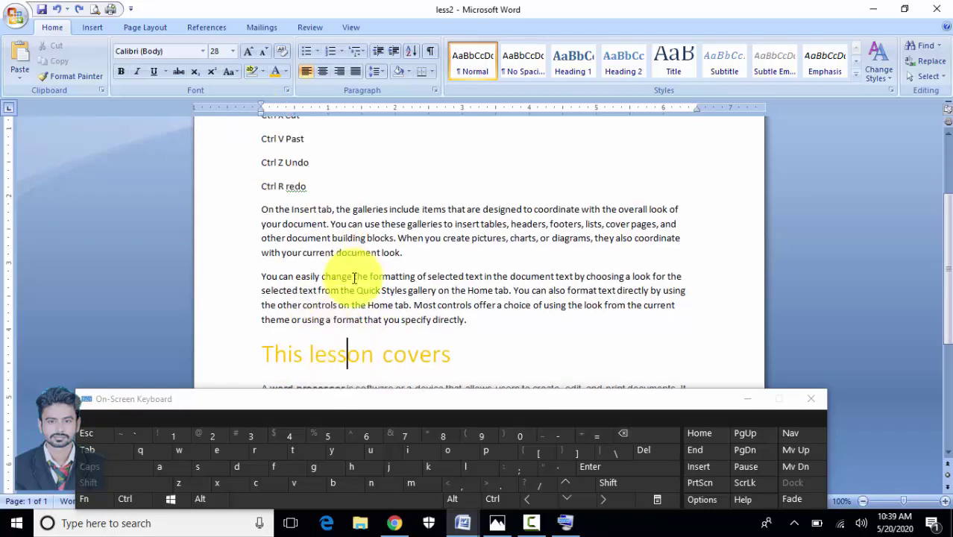
Copy the "This lesson covers" heading's formatting onto the "Short Key" line with Format Painter
scroll(282, 269, "down", 2)
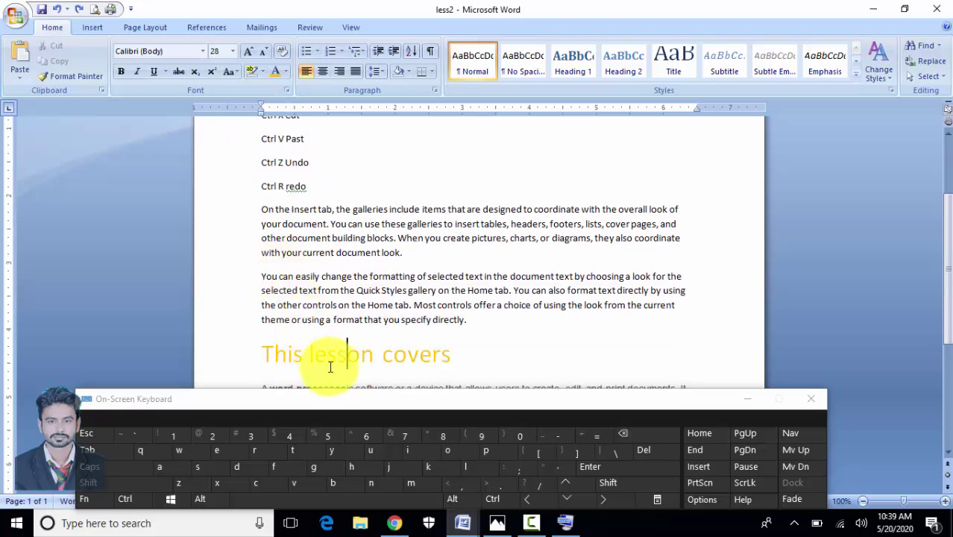
left_click(43, 75)
scroll(273, 239, "up", 4)
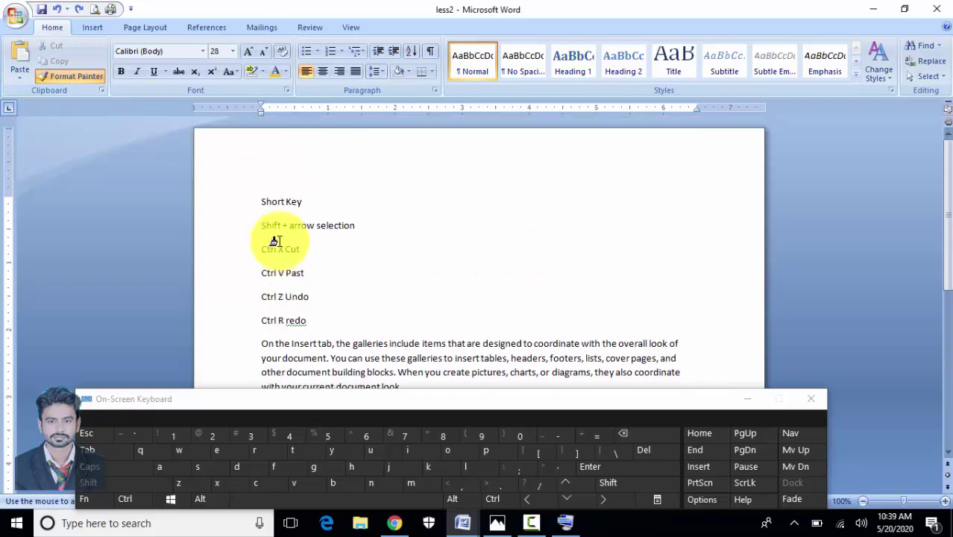
left_click_drag(302, 203, 253, 203)
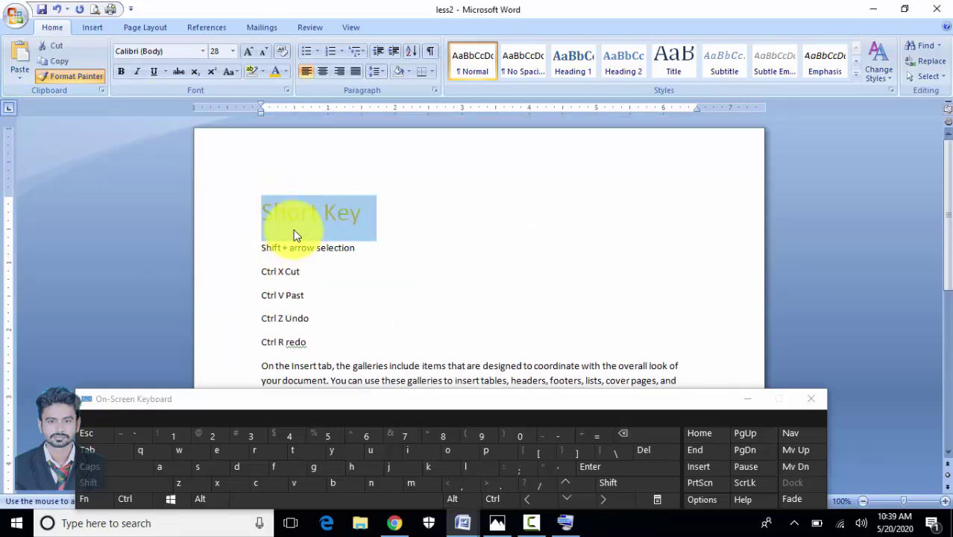
Copy the word processor paragraph's formatting onto the sentence "Most controls offer a choice… specify directly." with Format Painter
scroll(294, 216, "down", 5)
scroll(291, 238, "down", 2)
scroll(291, 246, "up", 6)
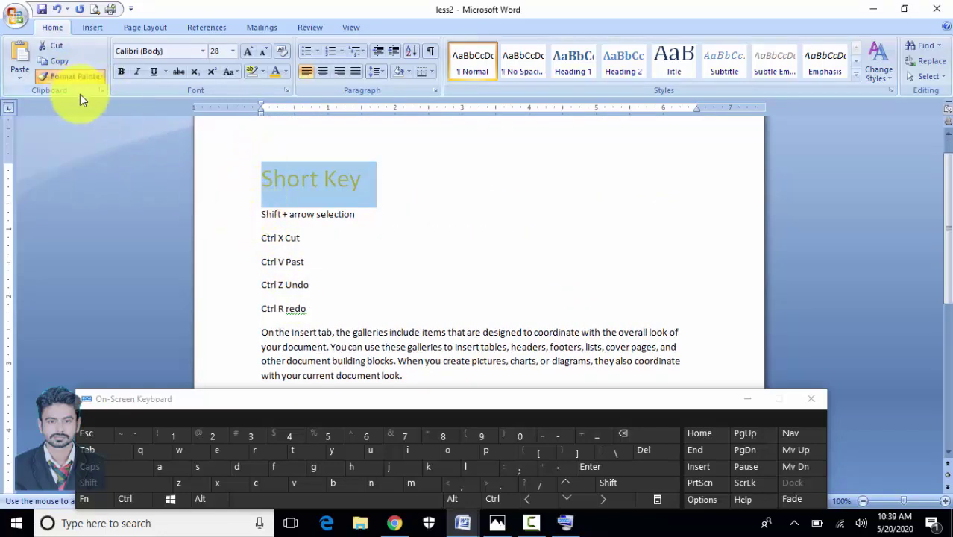
scroll(360, 324, "down", 4)
scroll(360, 323, "down", 1)
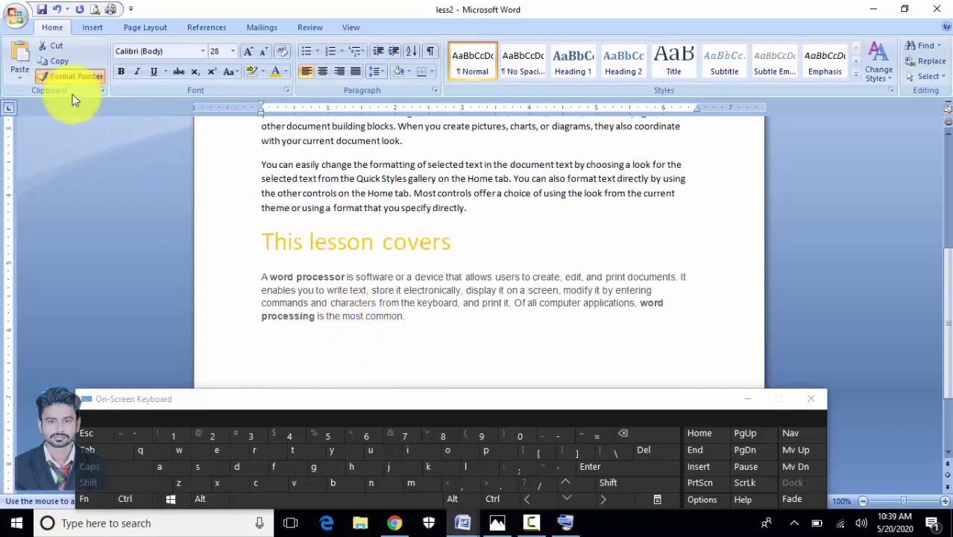
left_click(407, 291)
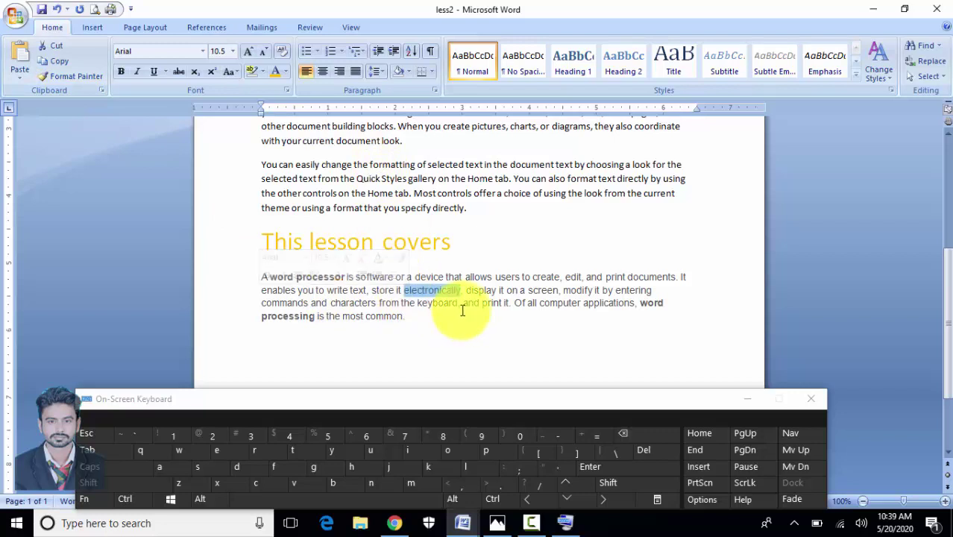
left_click(485, 303)
left_click(59, 77)
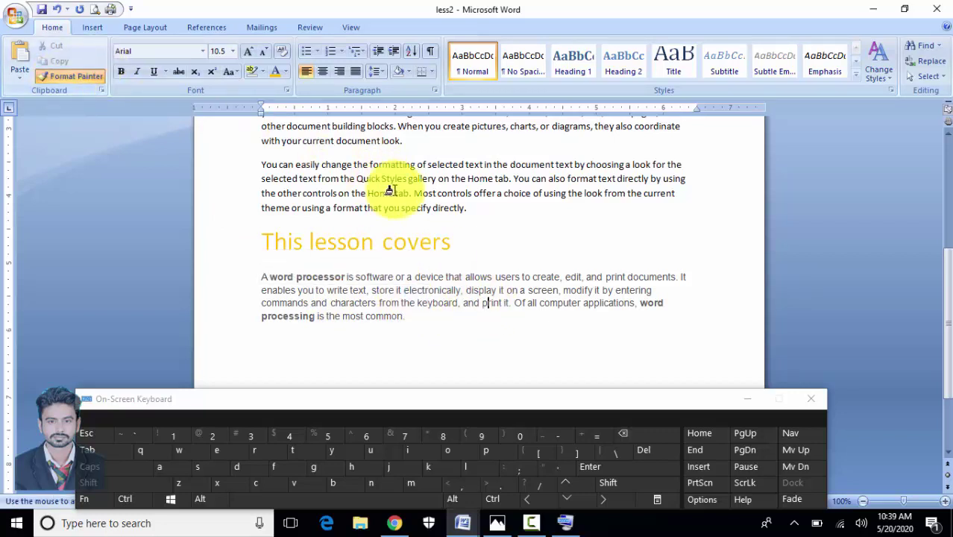
left_click_drag(467, 207, 416, 195)
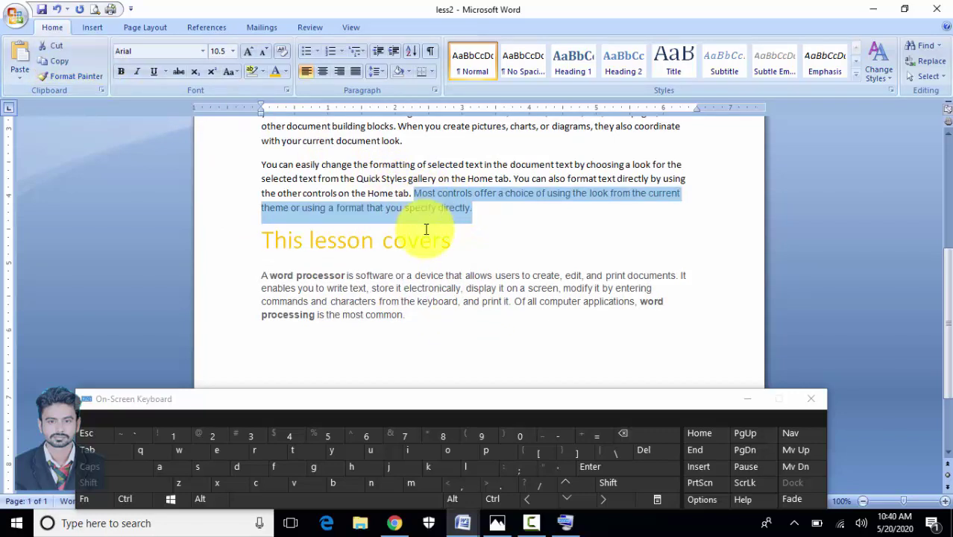
double_click(448, 302)
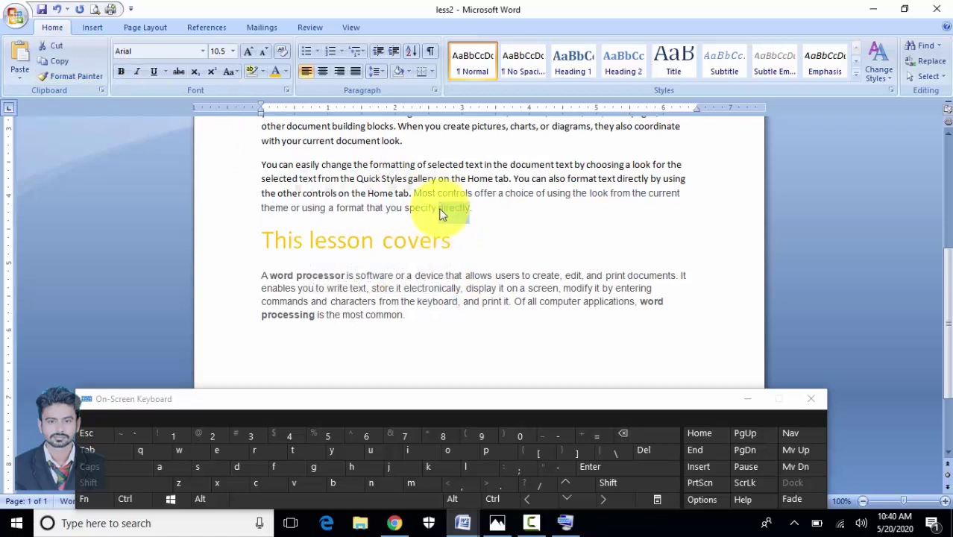
left_click_drag(440, 208, 486, 206)
left_click(502, 200)
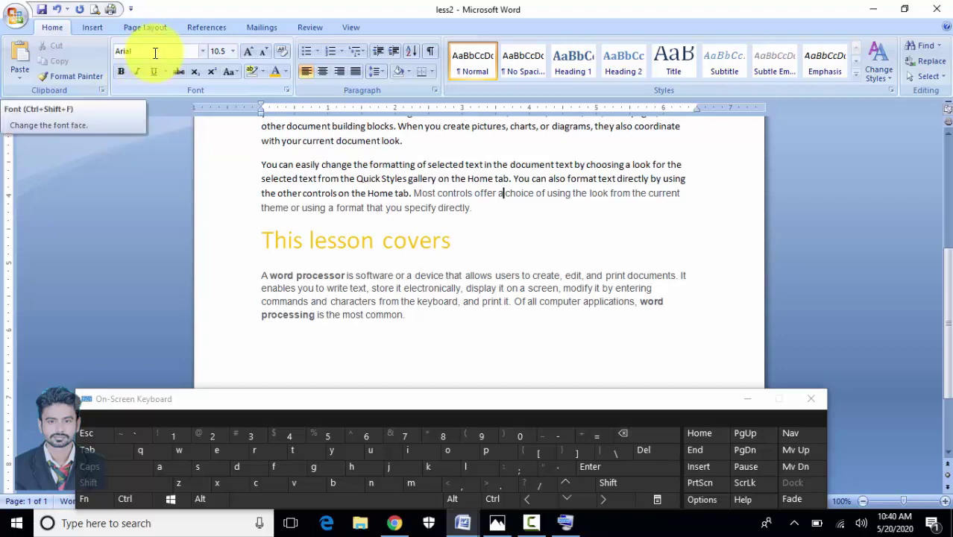
Switch to Chrome and search Google for "professional font face"
left_click(396, 523)
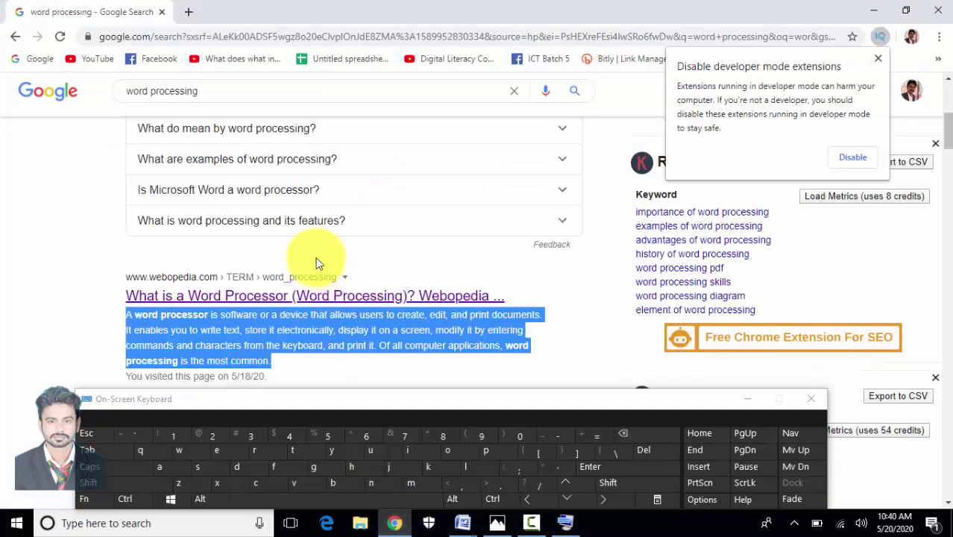
scroll(318, 267, "up", 3)
left_click(221, 94)
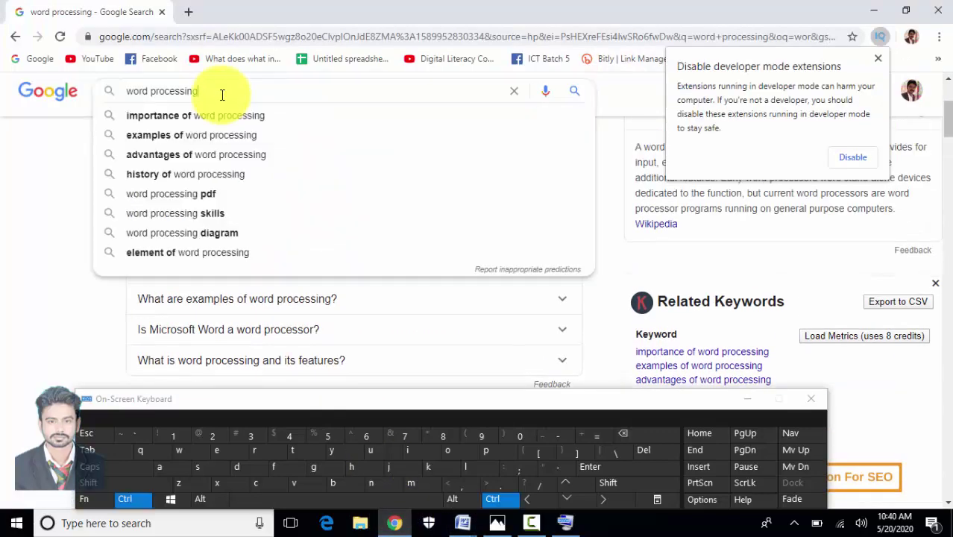
key("ctrl+a")
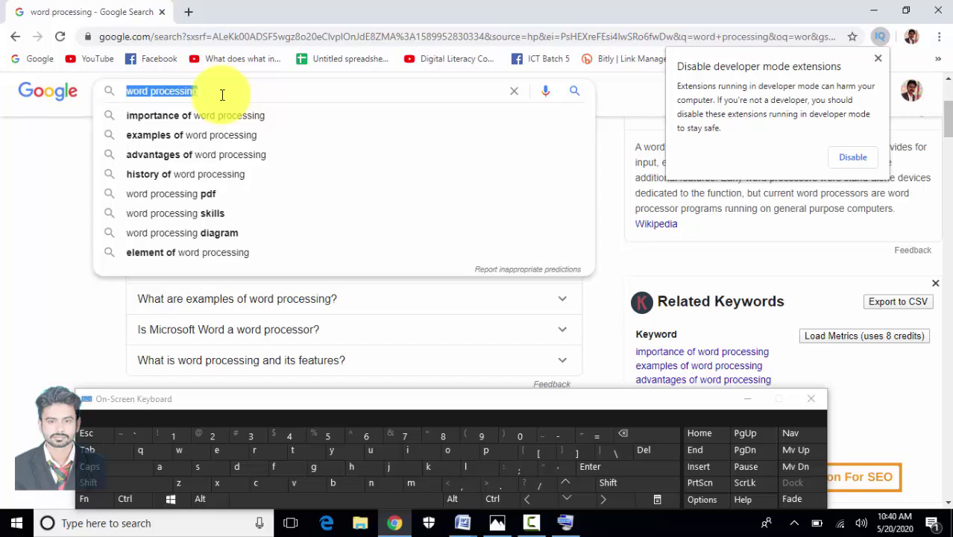
type("pro")
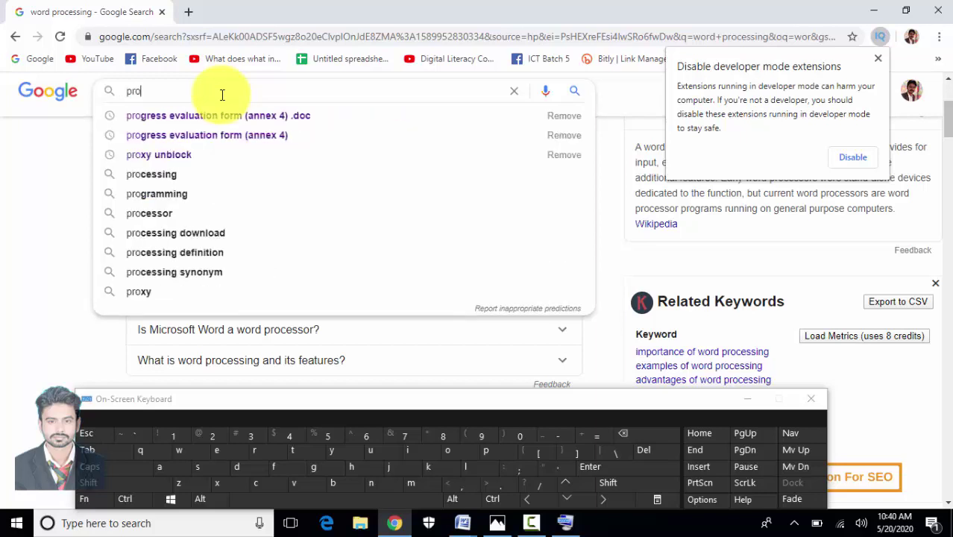
type("fess")
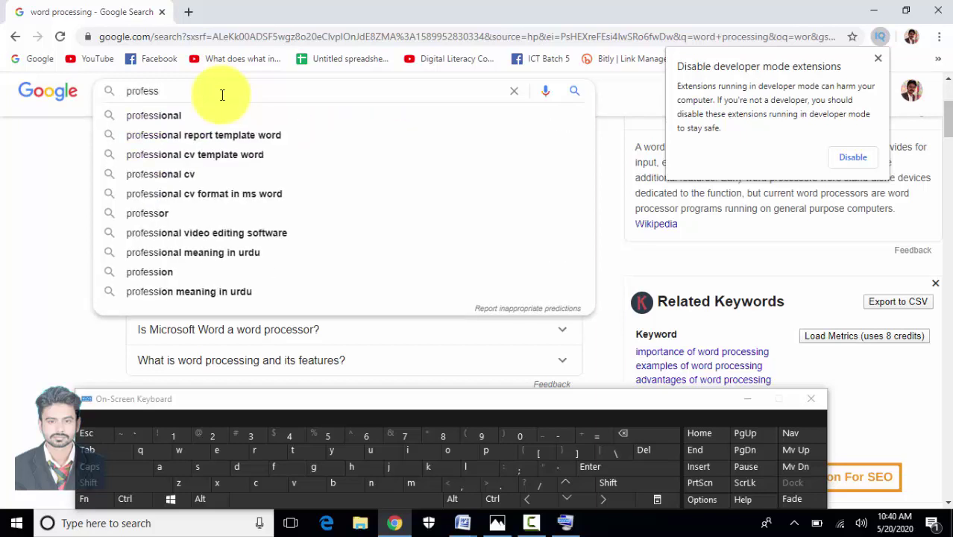
type("ional f")
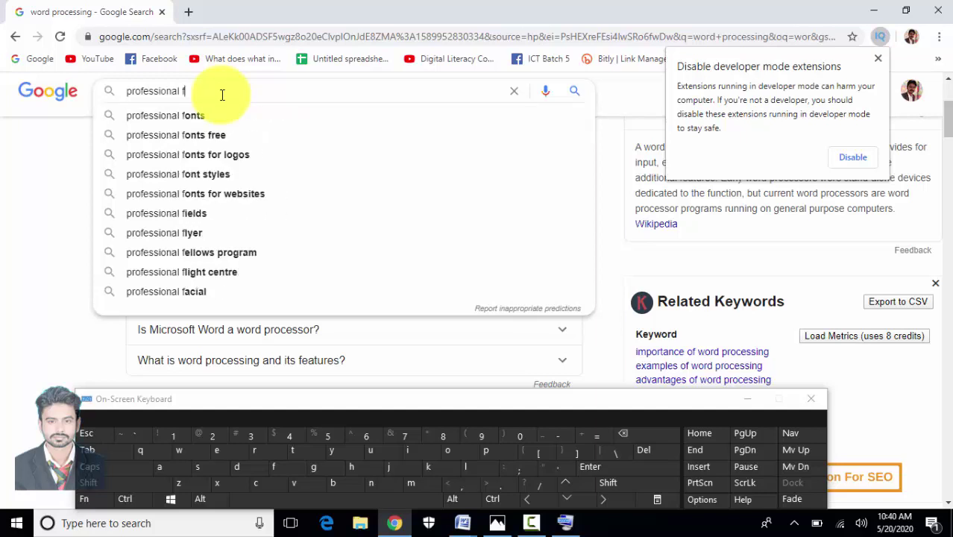
type("ont f")
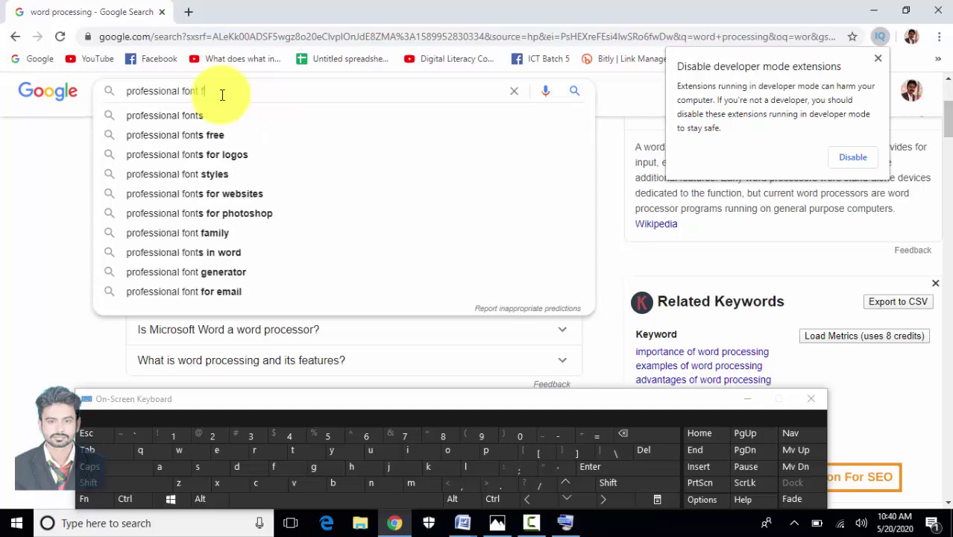
type("ac")
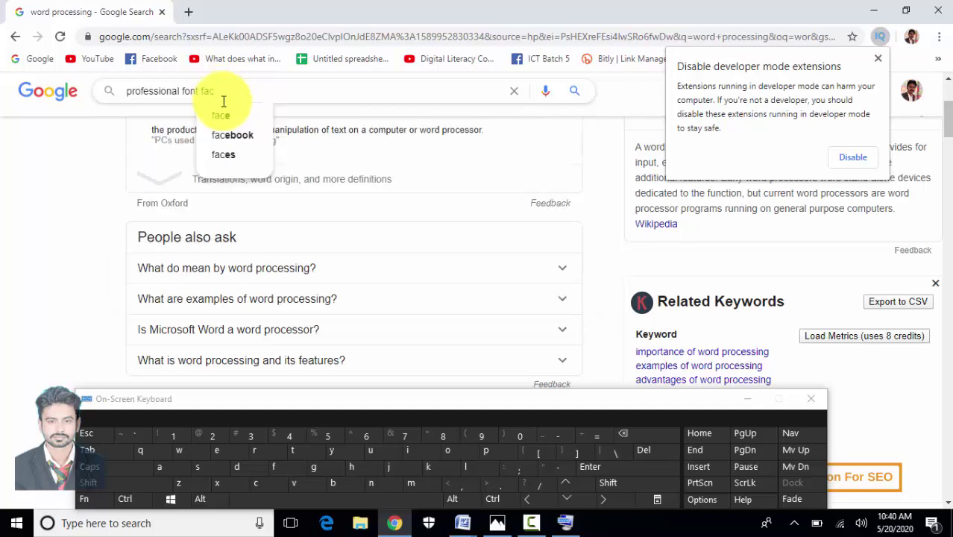
left_click(227, 119)
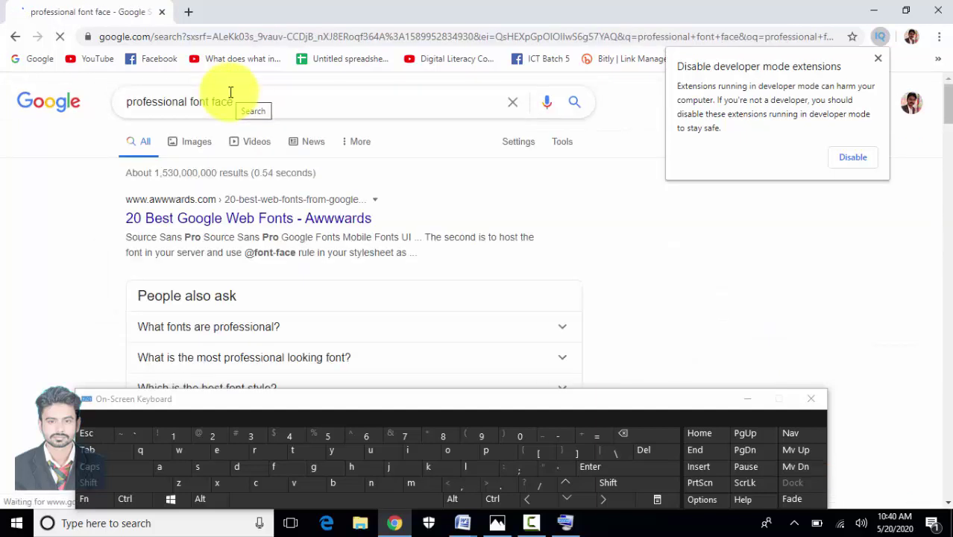
Expand the answer to "What fonts are professional?" and look through the listed fonts and other search results
scroll(294, 254, "down", 1)
left_click(293, 257)
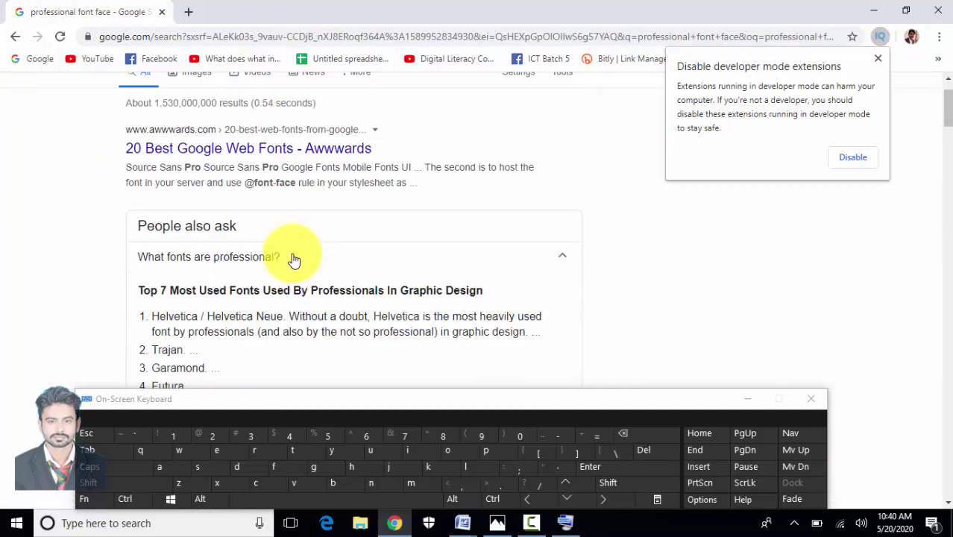
scroll(294, 259, "down", 2)
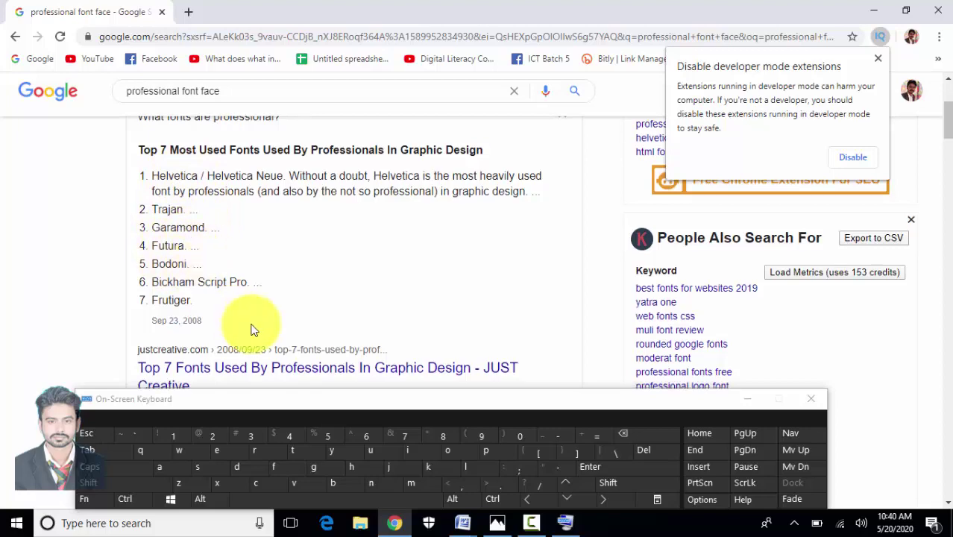
scroll(251, 330, "down", 3)
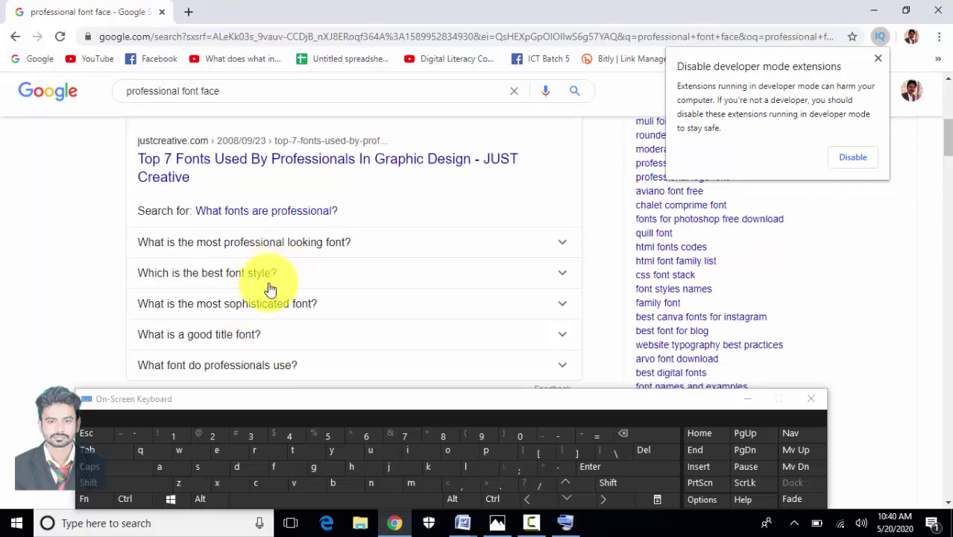
scroll(270, 289, "down", 3)
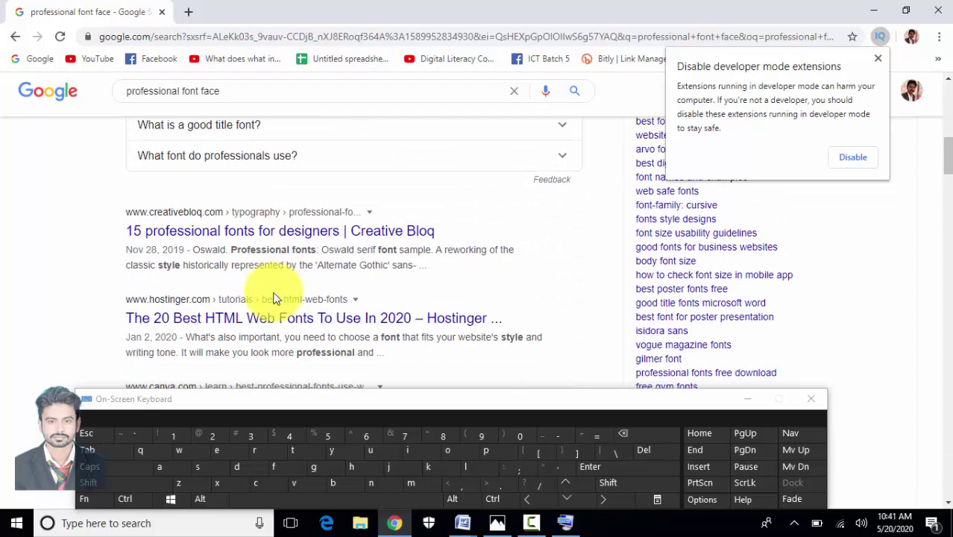
scroll(273, 297, "up", 10)
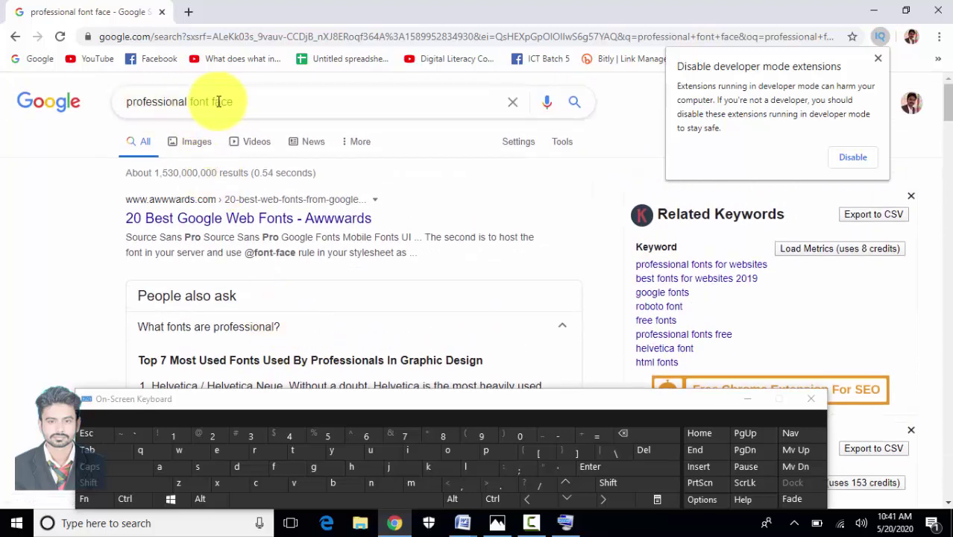
Refine the Google search to "professional font face ms word"
left_click(246, 101)
key("Escape")
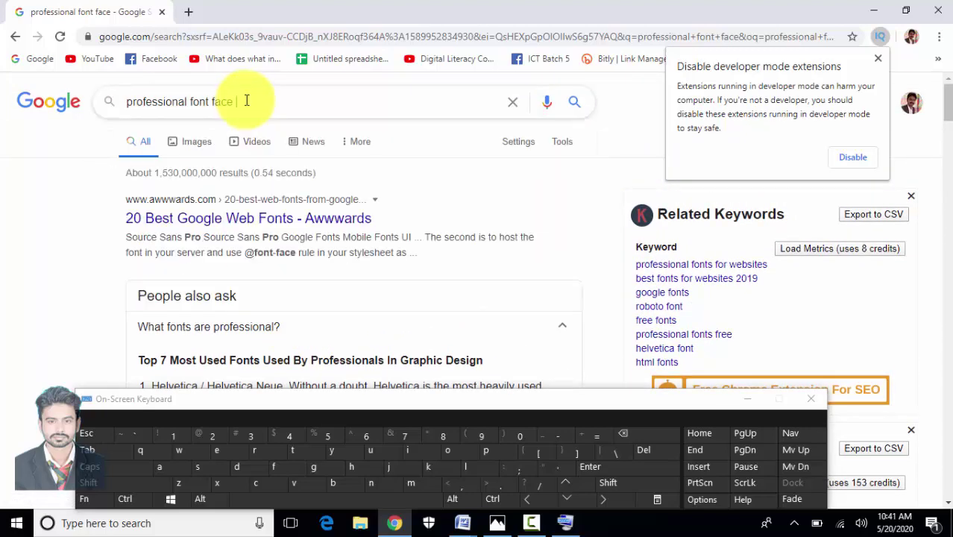
type("ms")
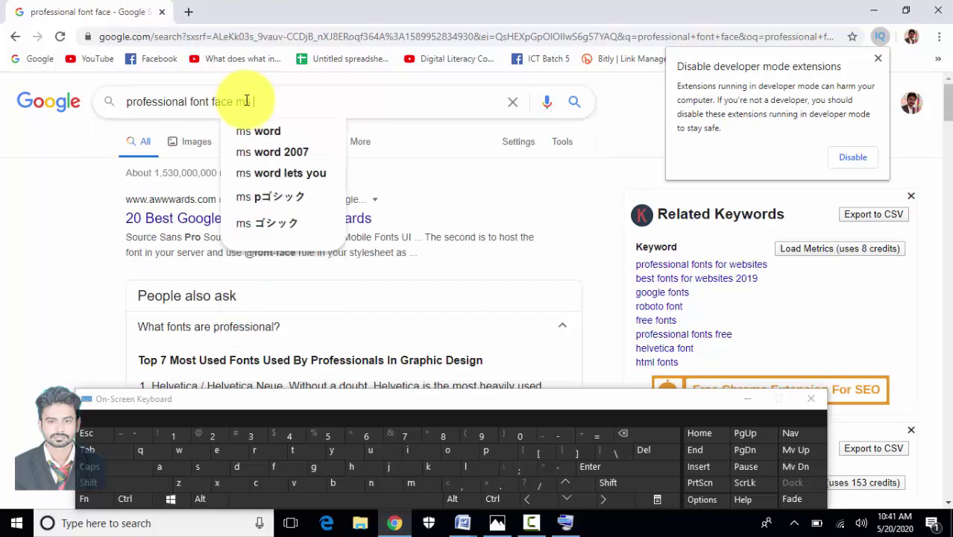
left_click(248, 138)
Expand the answers on professional fonts and standard fonts in Word, and look through the remaining results
scroll(240, 217, "down", 4)
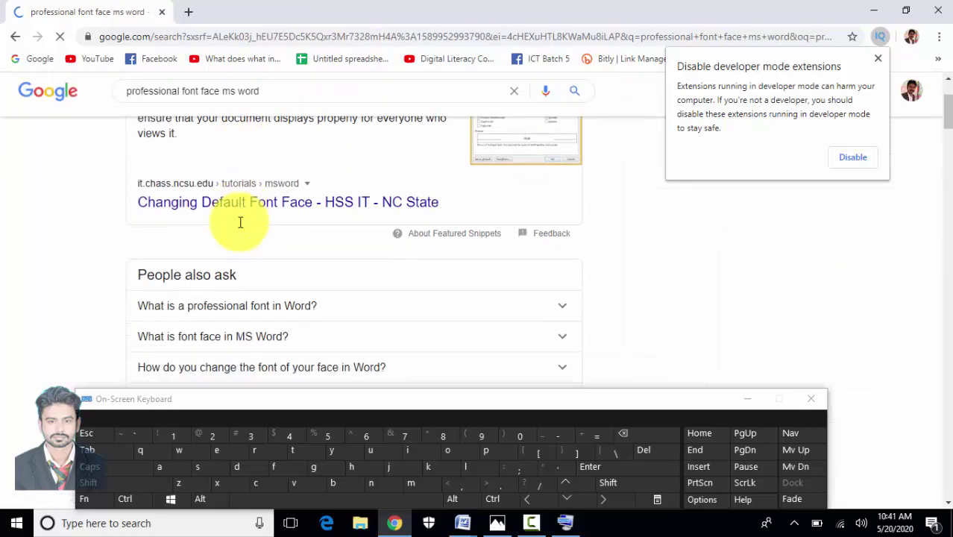
left_click(244, 174)
scroll(243, 176, "down", 2)
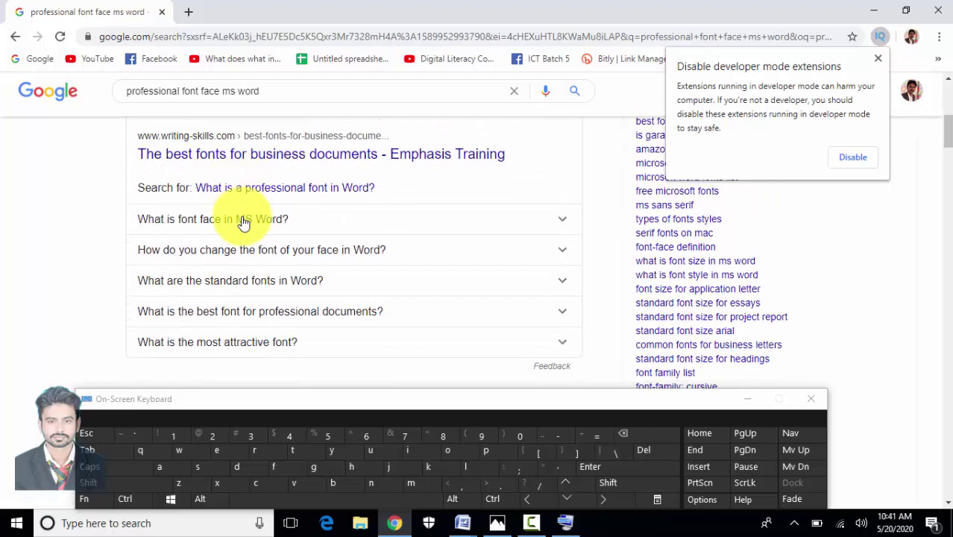
scroll(244, 224, "down", 3)
scroll(244, 224, "up", 2)
left_click(244, 214)
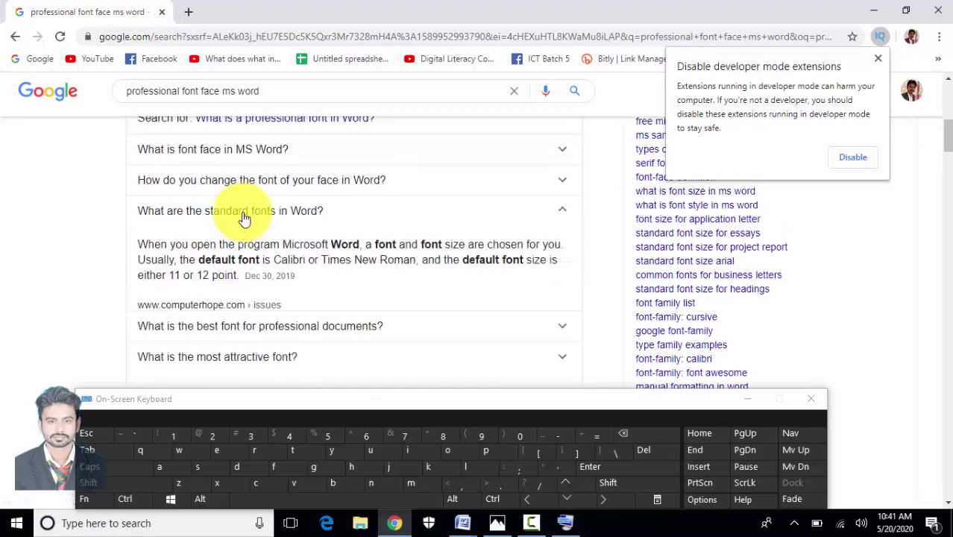
scroll(244, 219, "down", 6)
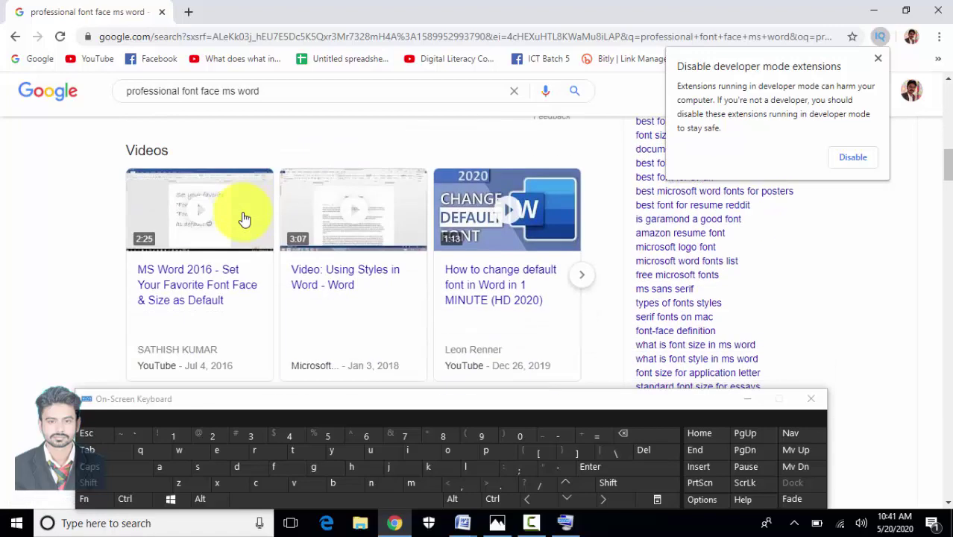
scroll(244, 219, "down", 3)
scroll(244, 224, "down", 3)
scroll(242, 233, "up", 10)
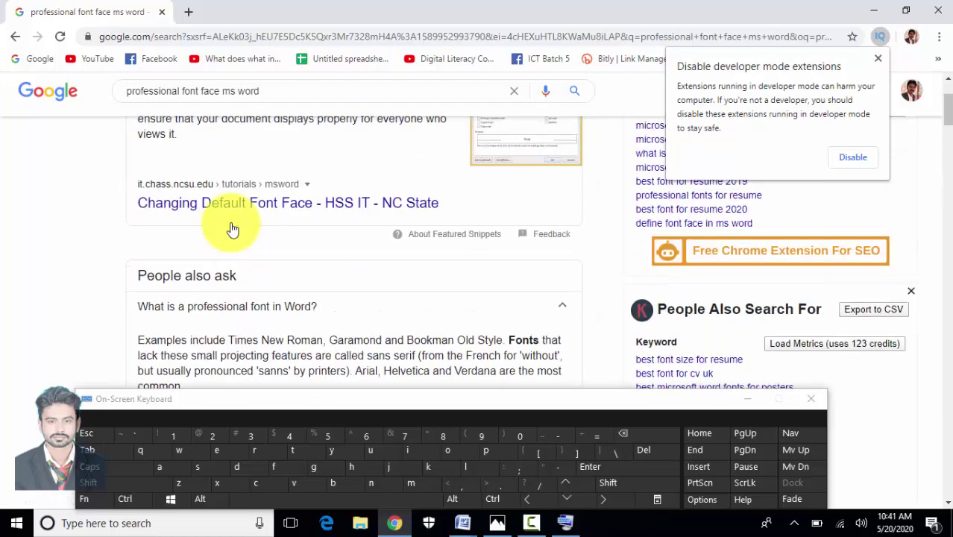
scroll(232, 230, "up", 2)
Change the Google search to "standerd font face ms word" and read the featured answer on Word's default font
left_click_drag(189, 101, 125, 104)
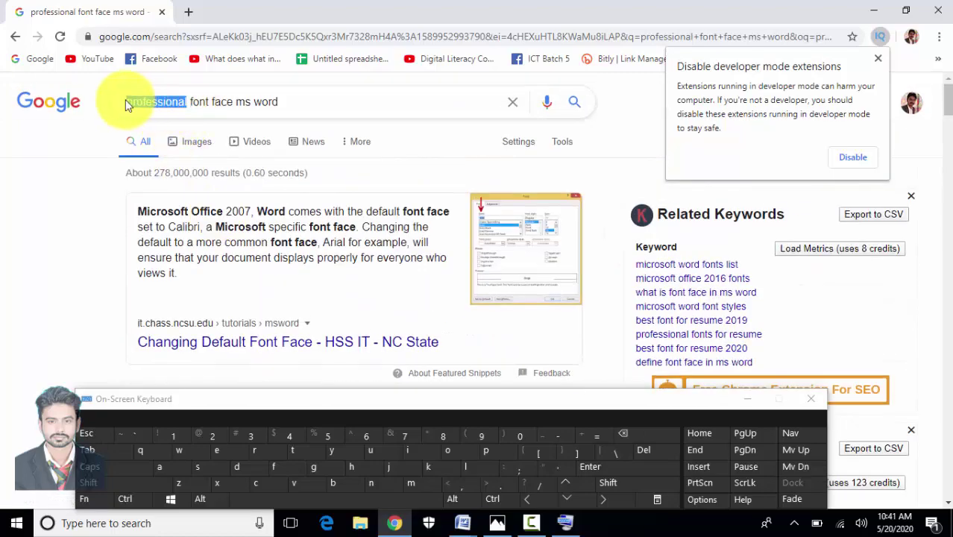
type("standerd")
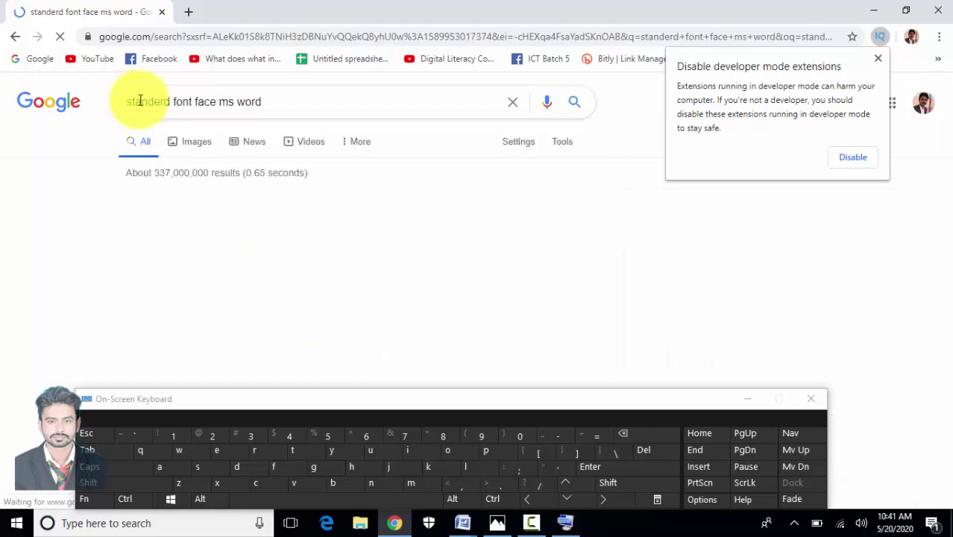
double_click(264, 200)
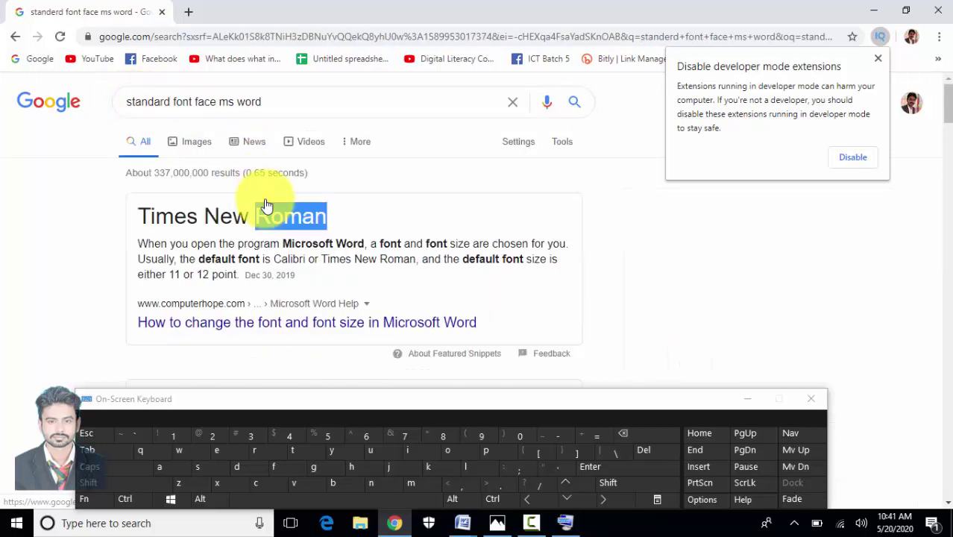
left_click(231, 257)
scroll(234, 275, "down", 2)
scroll(196, 251, "up", 2)
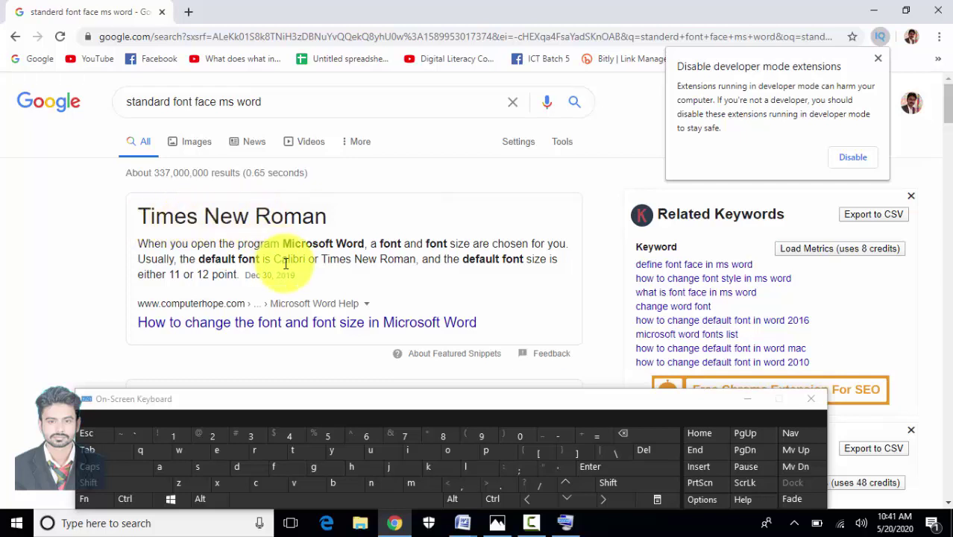
Read the default fonts in the featured answer, expand the questions on font face and setting Arial as default, and look through the remaining results
left_click_drag(275, 261, 306, 260)
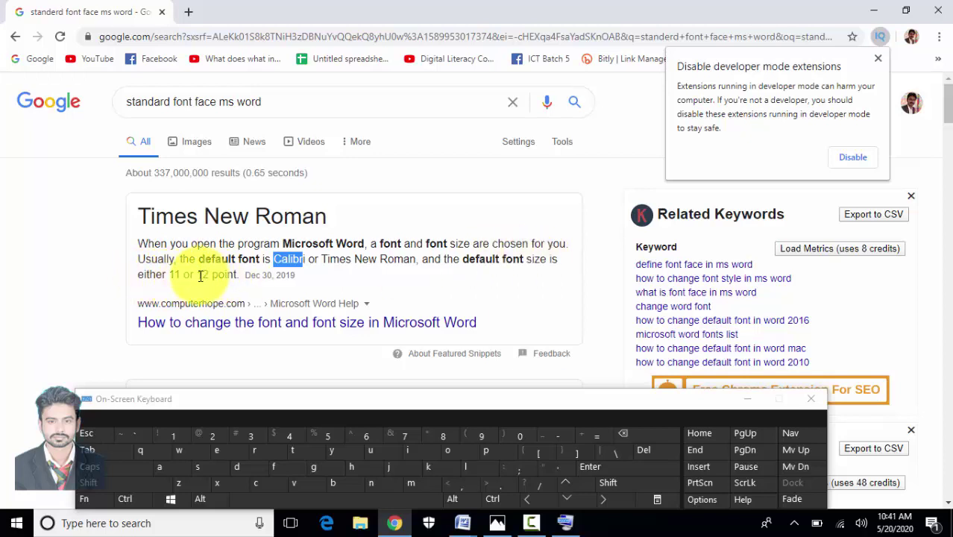
scroll(200, 277, "down", 3)
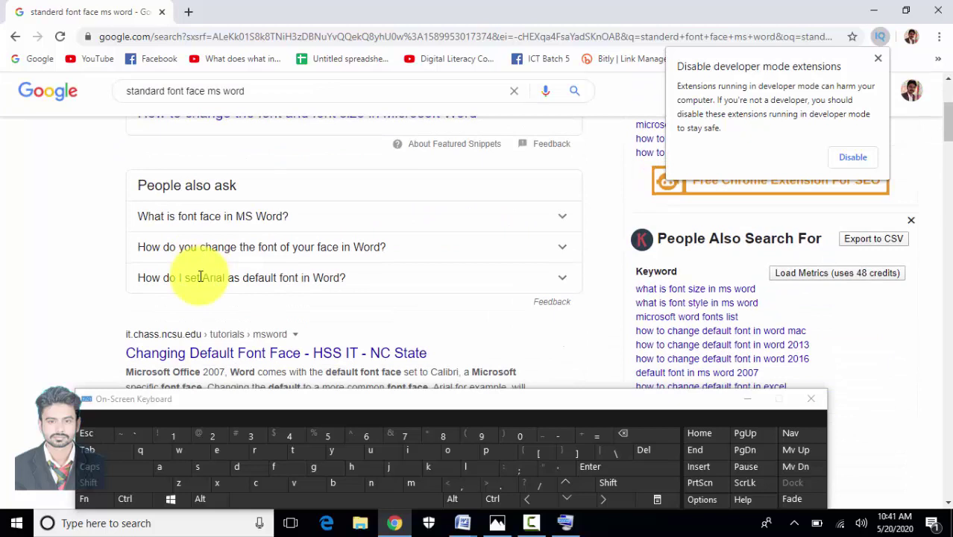
left_click(213, 223)
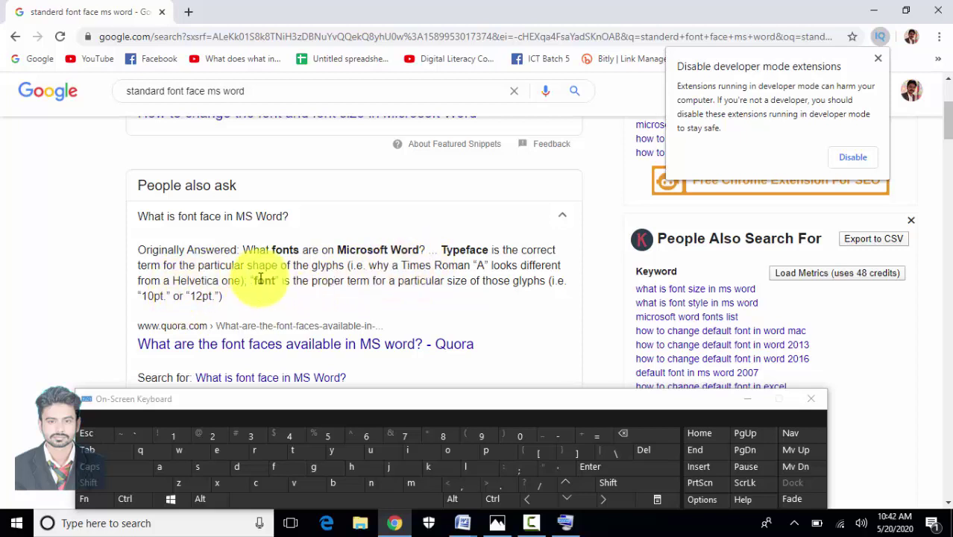
scroll(288, 297, "down", 3)
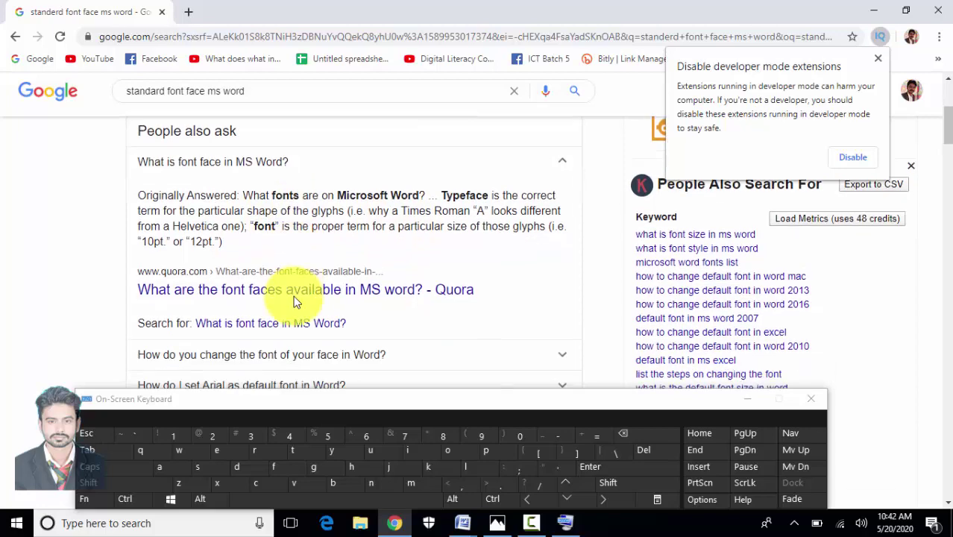
scroll(296, 302, "down", 1)
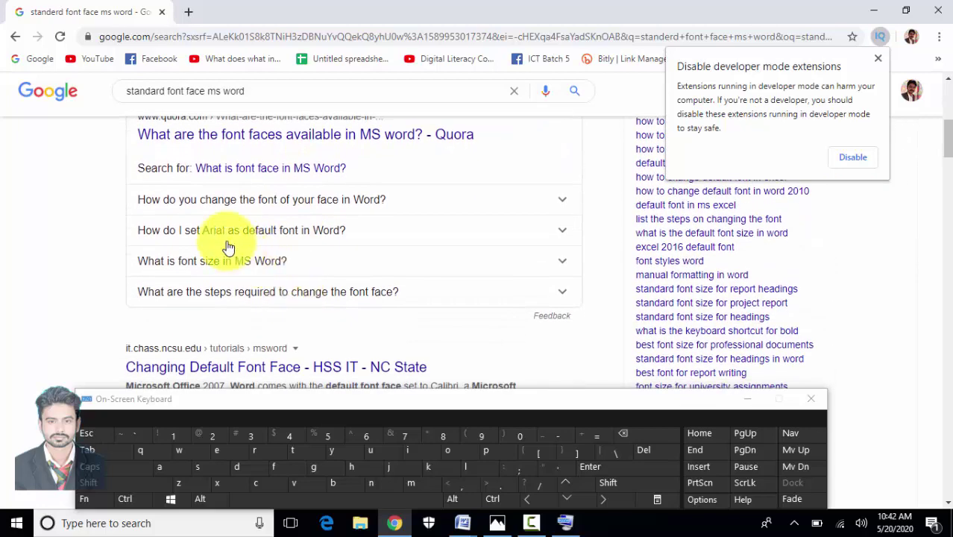
left_click(228, 238)
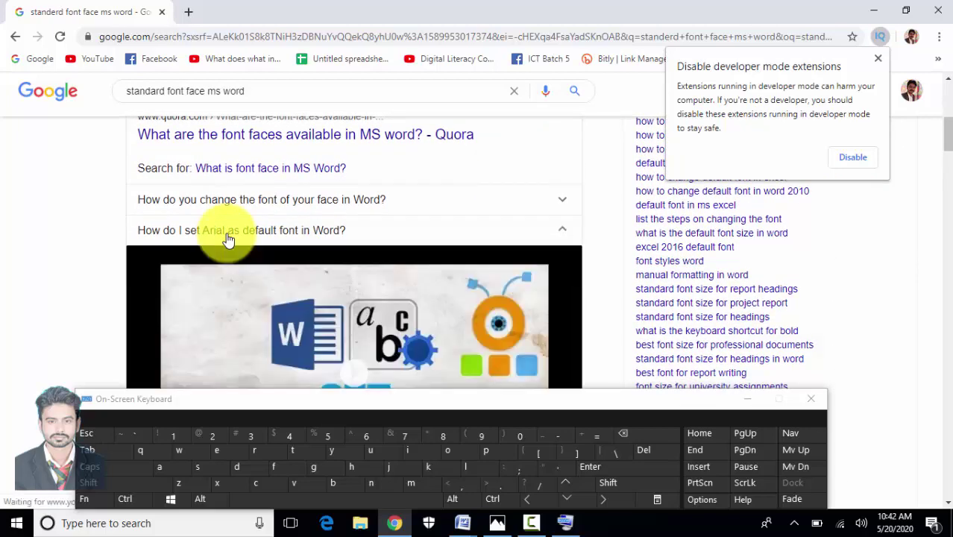
scroll(230, 242, "down", 4)
scroll(229, 245, "down", 4)
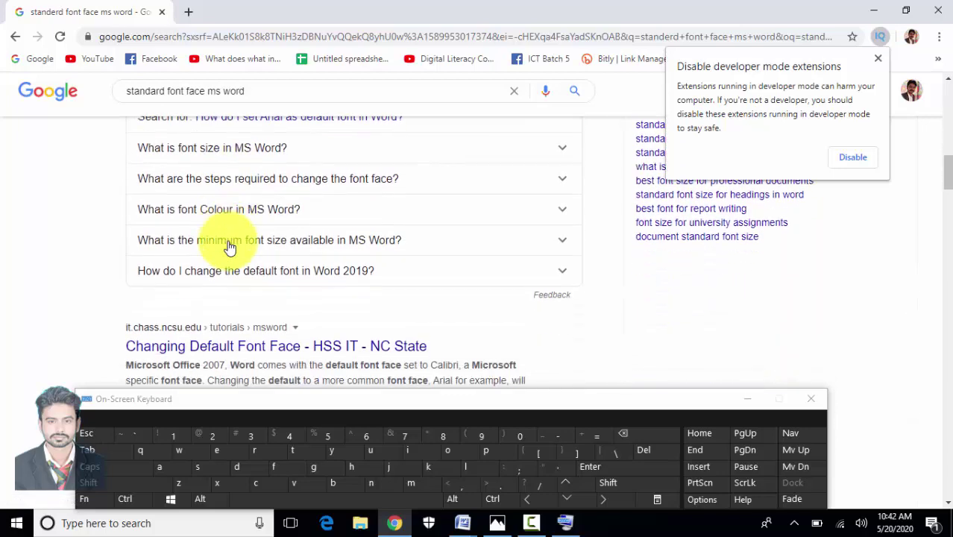
scroll(229, 241, "down", 2)
scroll(229, 241, "down", 2)
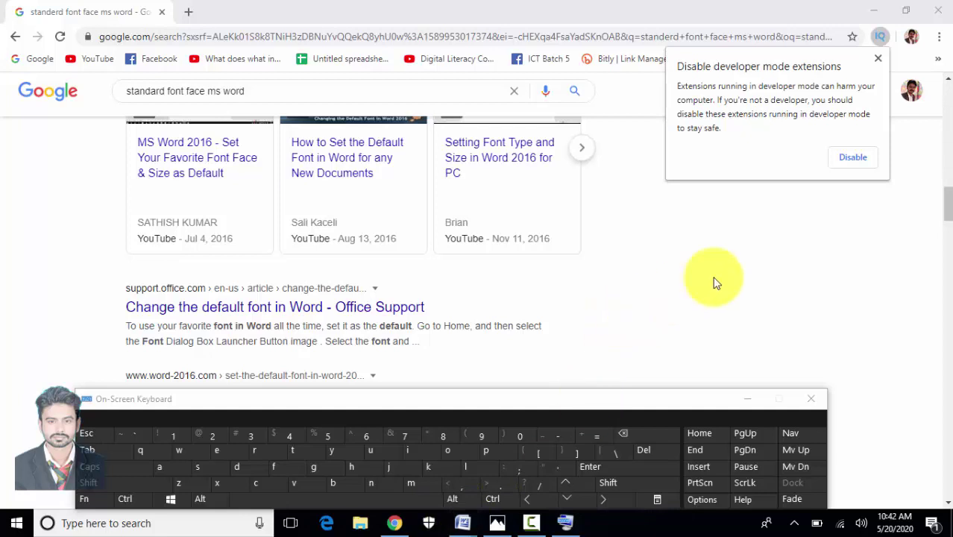
Switch to the less2 document in Word and go to the "Short Key" heading at the start
left_click(875, 11)
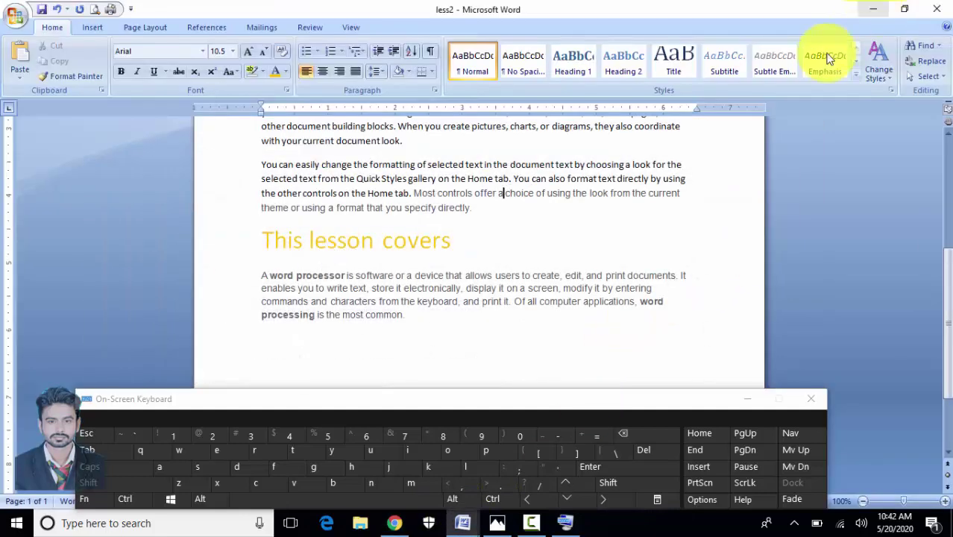
scroll(464, 250, "up", 8)
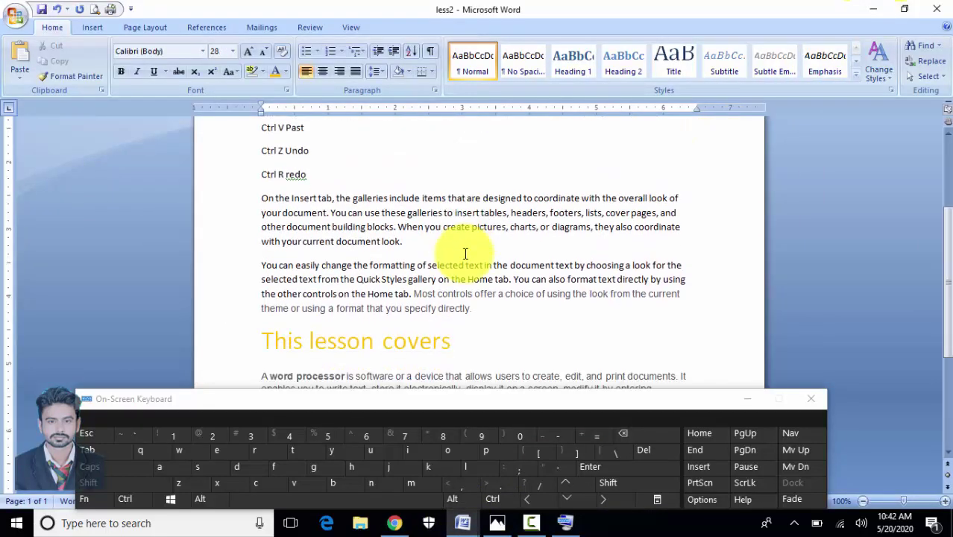
left_click(287, 212)
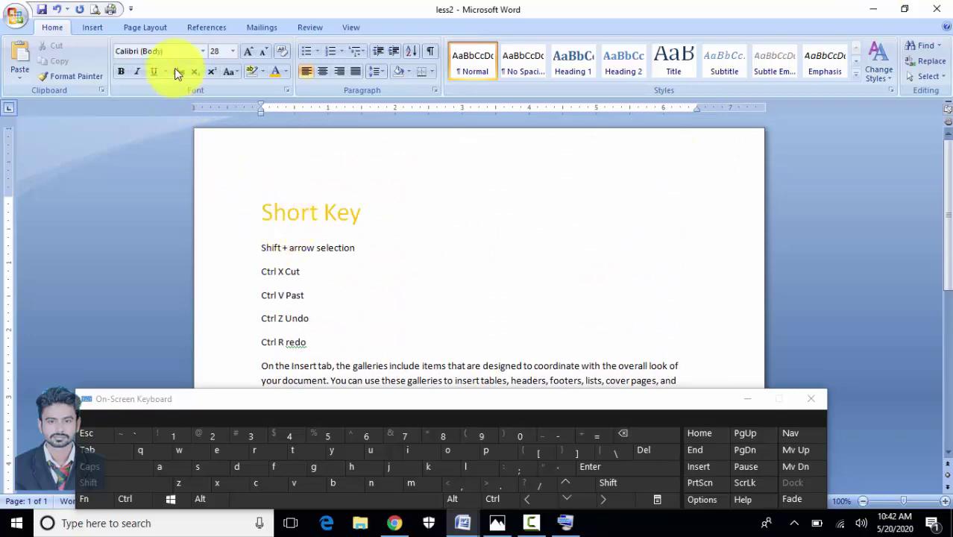
Switch to Chrome and highlight Calibri in the featured answer on Word's default font
left_click(394, 523)
scroll(265, 267, "up", 15)
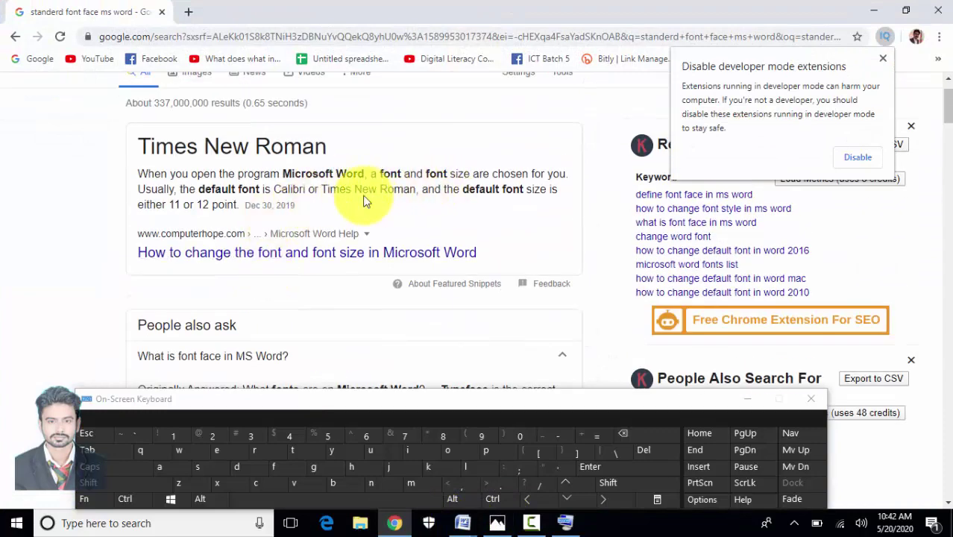
left_click_drag(275, 190, 303, 194)
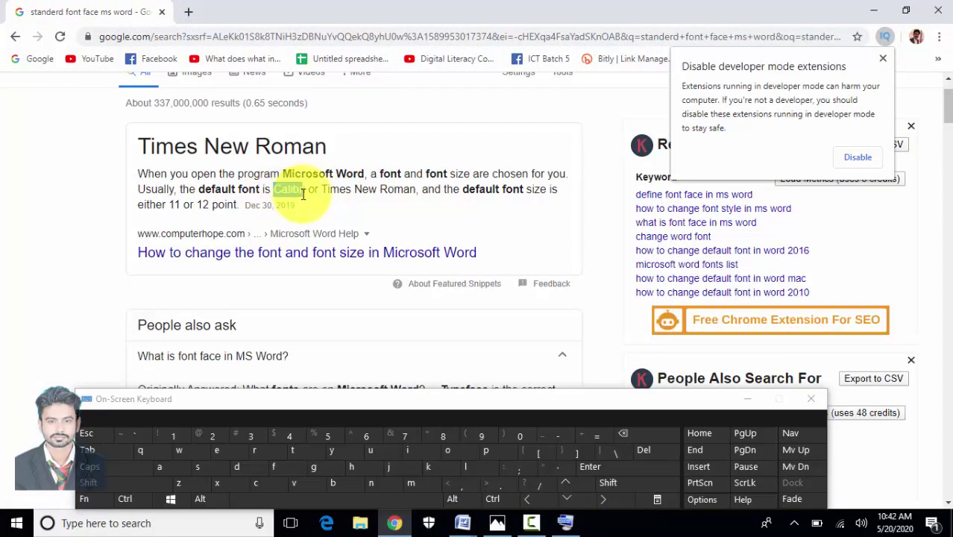
Switch back to the less2 document in Word
left_click(465, 525)
key("alt+Tab")
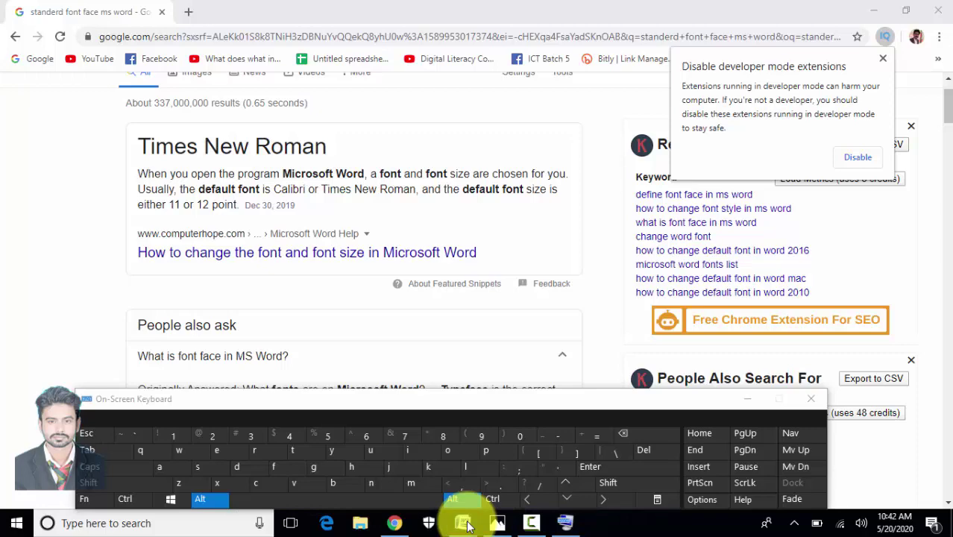
key("alt+Tab")
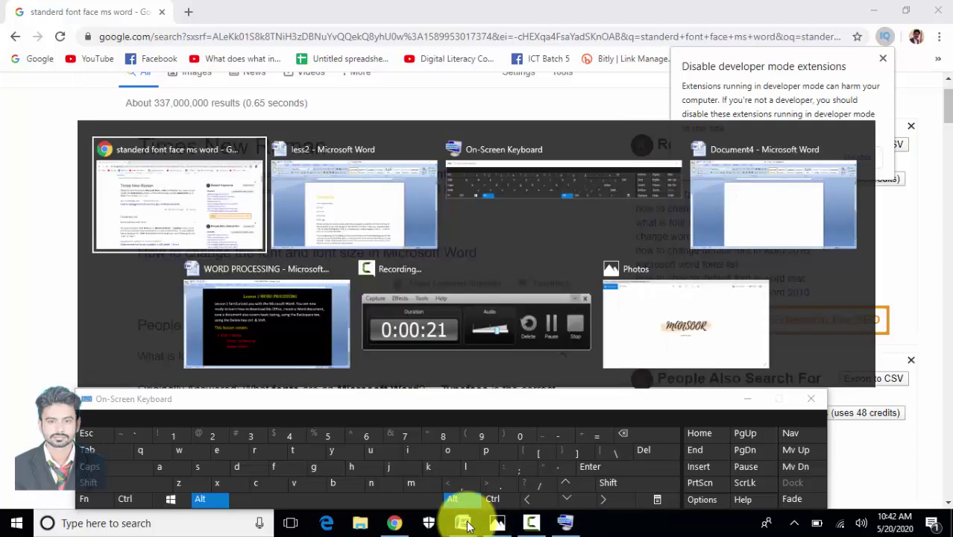
key("alt+Tab")
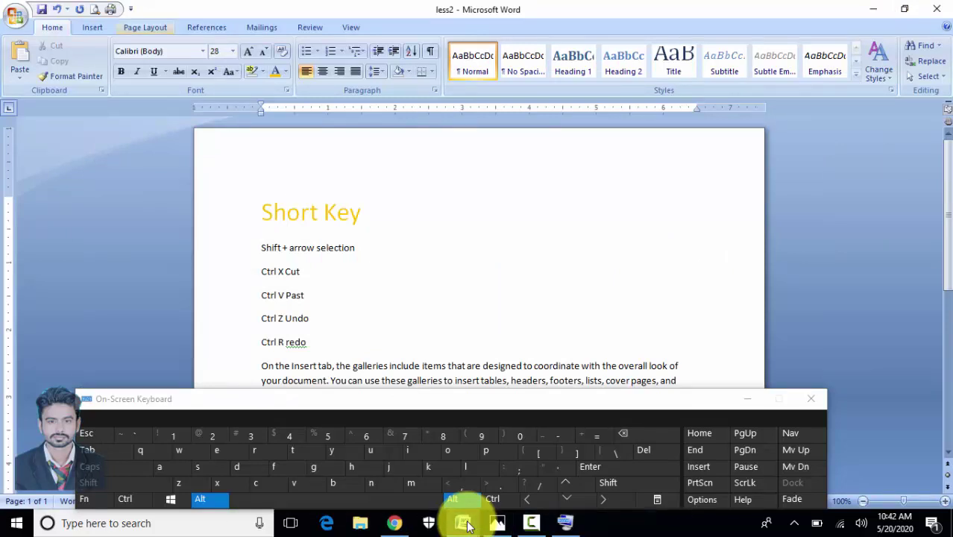
Set the font of the "Short Key" heading to Arial
left_click(227, 216)
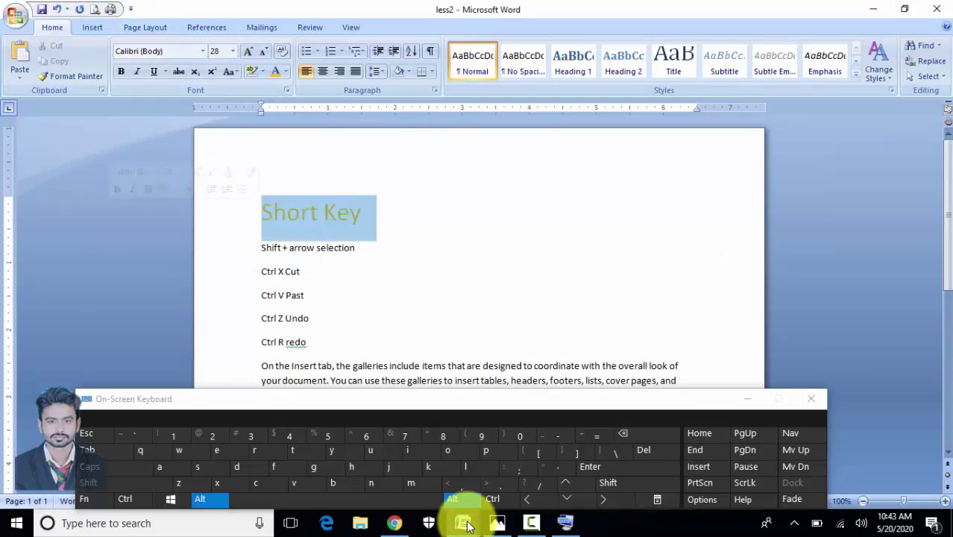
left_click(203, 52)
key("Down")
key("Down")
key("Down")
key("Down")
key("Down")
key("Down")
key("Down")
key("Down")
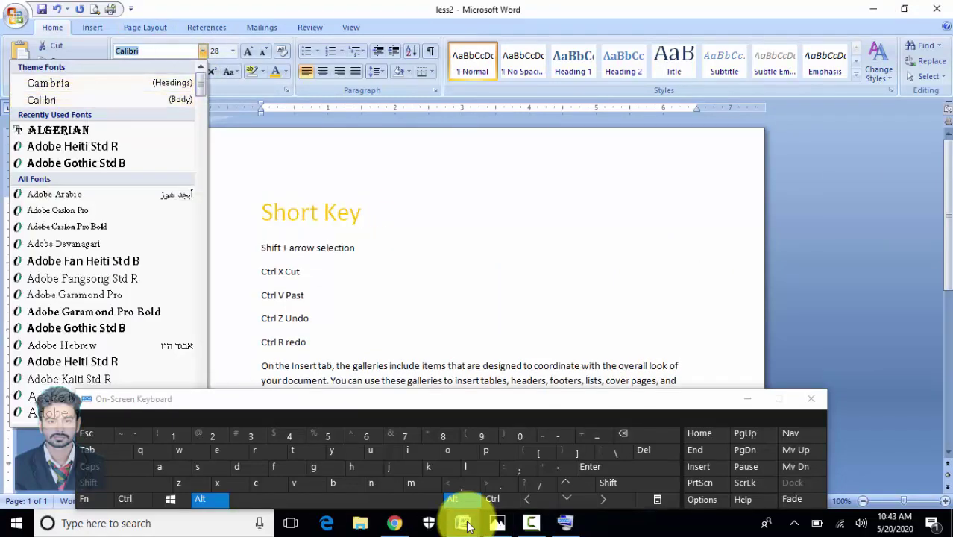
key("Down")
key("Down")
key("Down")
key("Down")
key("Down")
key("Down")
key("Down")
key("Down")
key("Down")
key("Down")
key("Down")
key("Down")
key("Down")
key("Down")
key("Down")
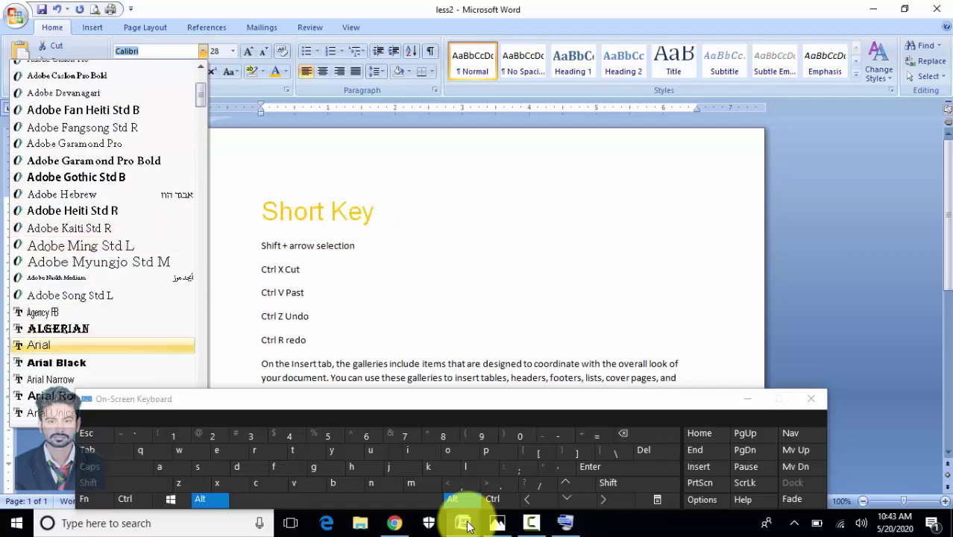
double_click(37, 345)
Select the whole "Short Key" heading and set its font to Times New Roman
left_click_drag(330, 213, 128, 213)
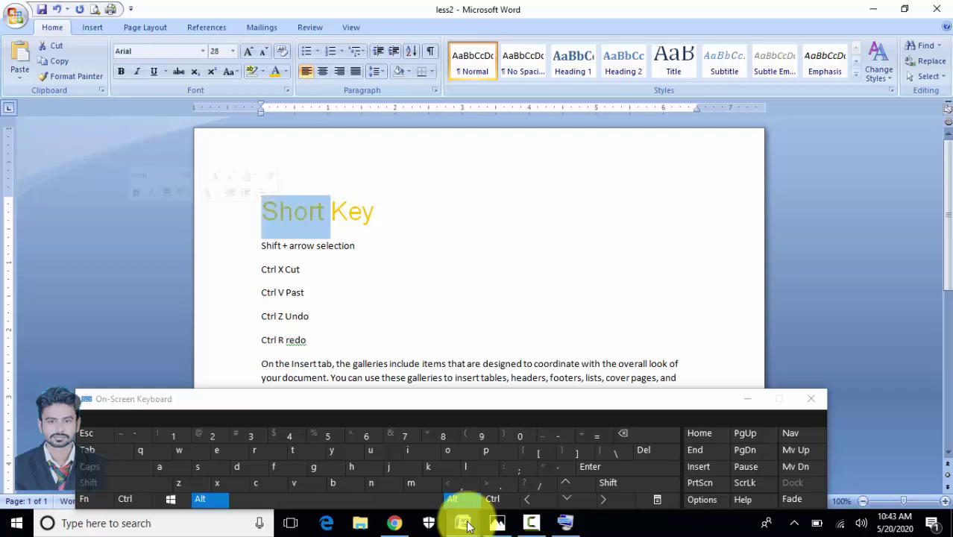
left_click(315, 213)
left_click(134, 213)
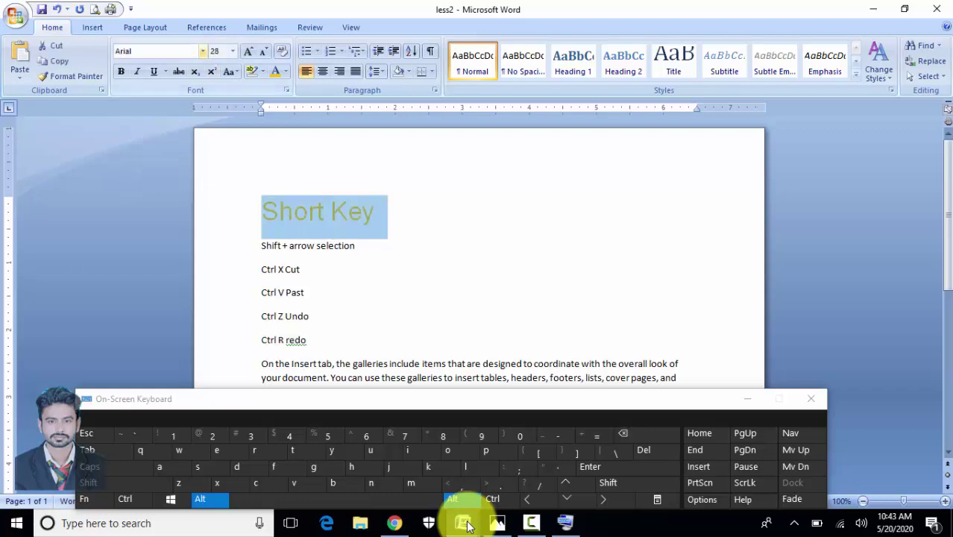
left_click(203, 52)
scroll(105, 247, "down", 6)
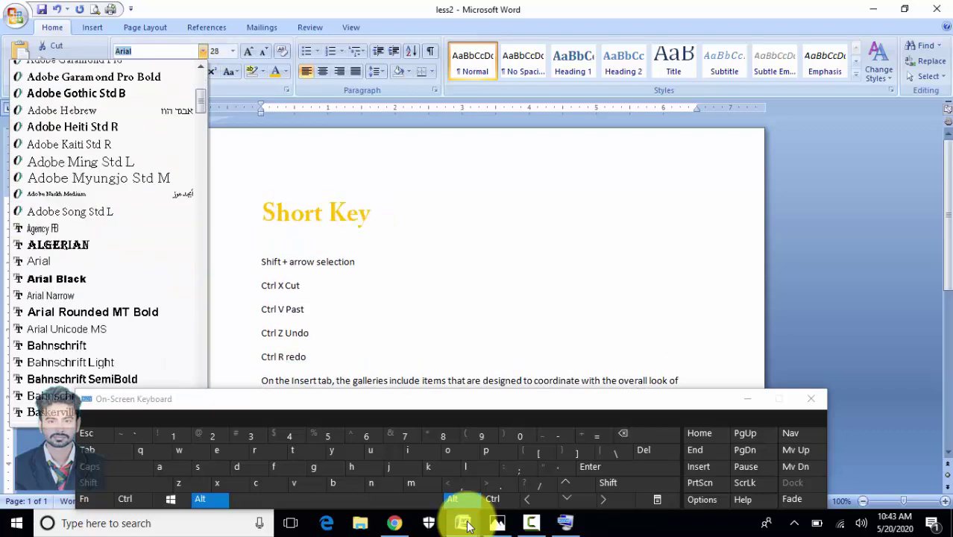
scroll(104, 247, "down", 18)
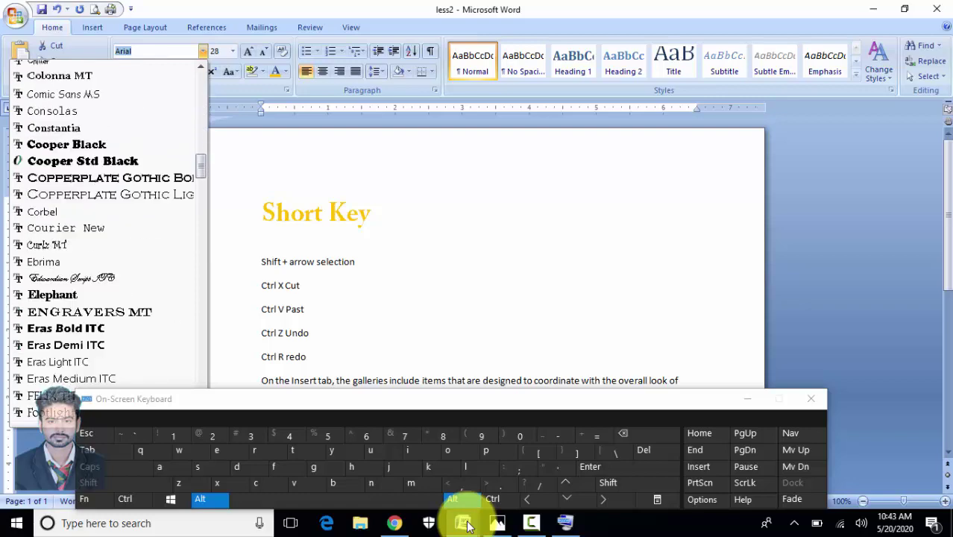
scroll(104, 246, "down", 15)
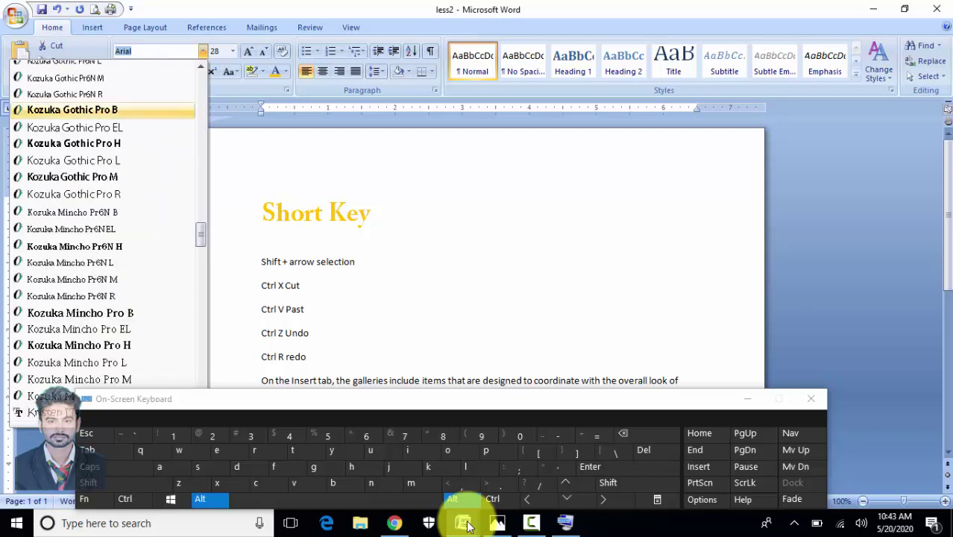
scroll(105, 246, "down", 20)
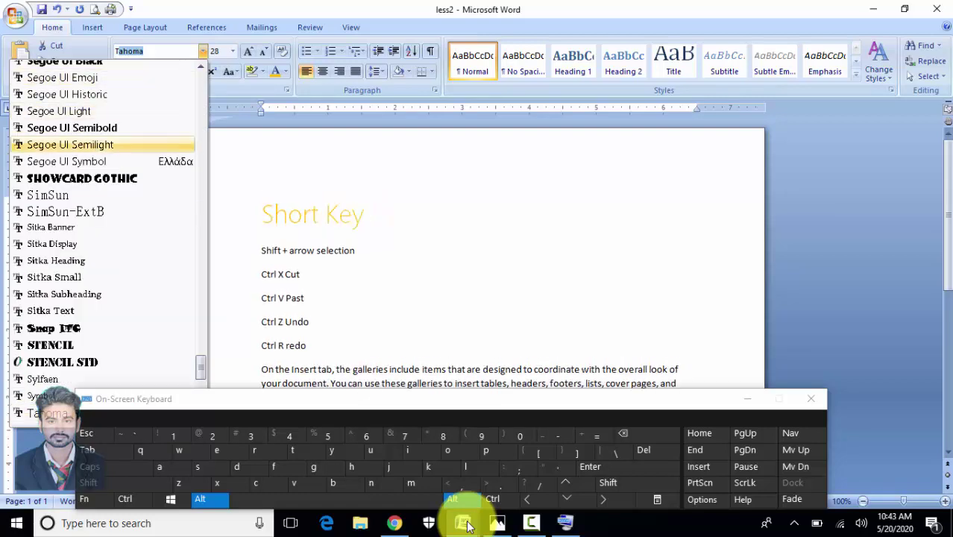
scroll(468, 526, "up", 2)
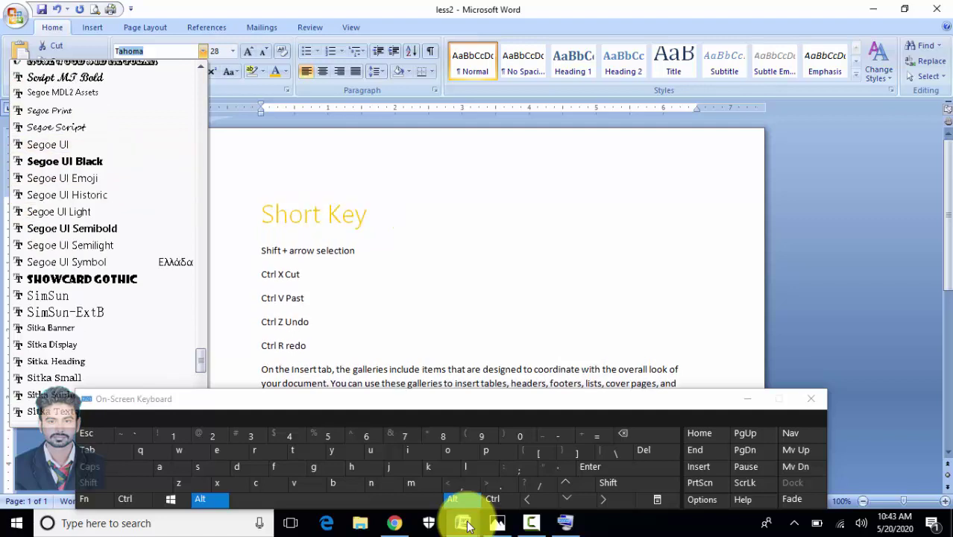
scroll(468, 526, "down", 4)
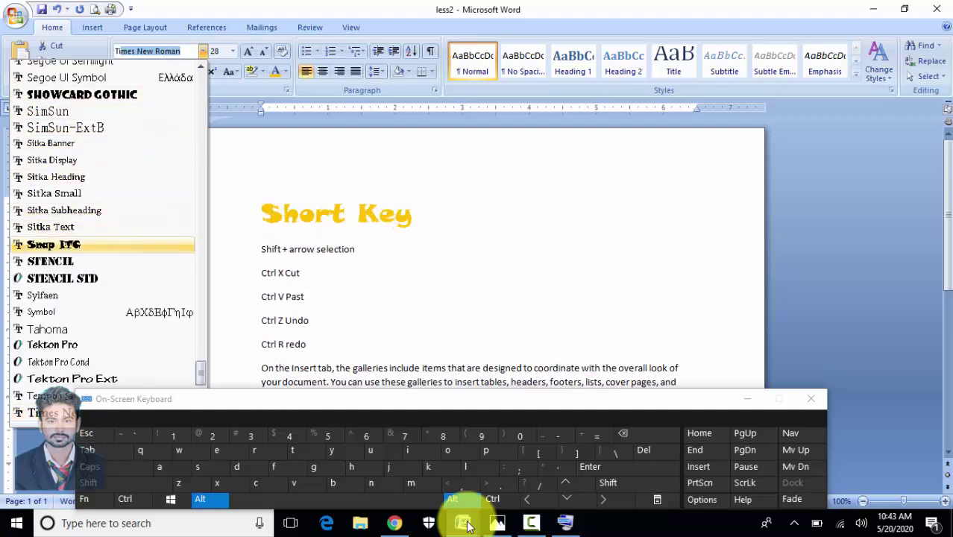
key("Down")
key("Down")
key("Down")
key("Down")
key("Down")
key("Down")
key("Down")
key("Down")
key("Down")
key("Down")
key("Return")
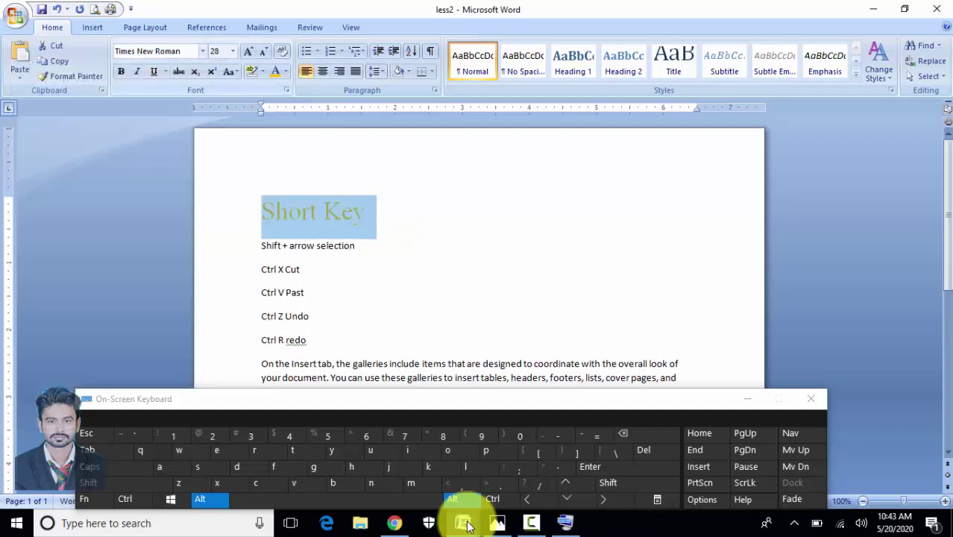
View the available font sizes with the cursor at the end of the paragraph beginning "On the Insert tab"
scroll(467, 526, "down", 2)
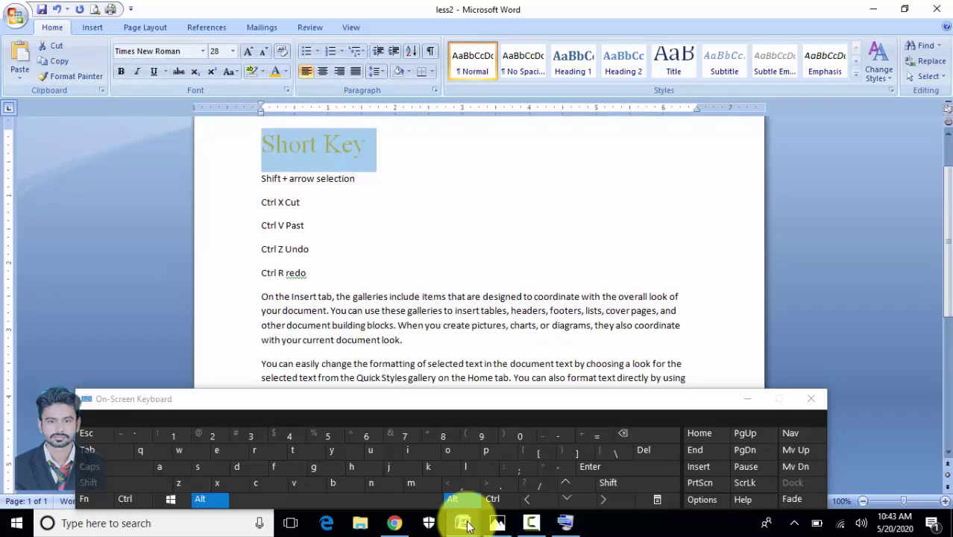
key("Down")
key("Down")
key("Down")
key("Down")
key("Down")
key("Down")
key("shift+Down")
key("shift+Down")
key("shift+Down")
key("shift+Down")
key("Right")
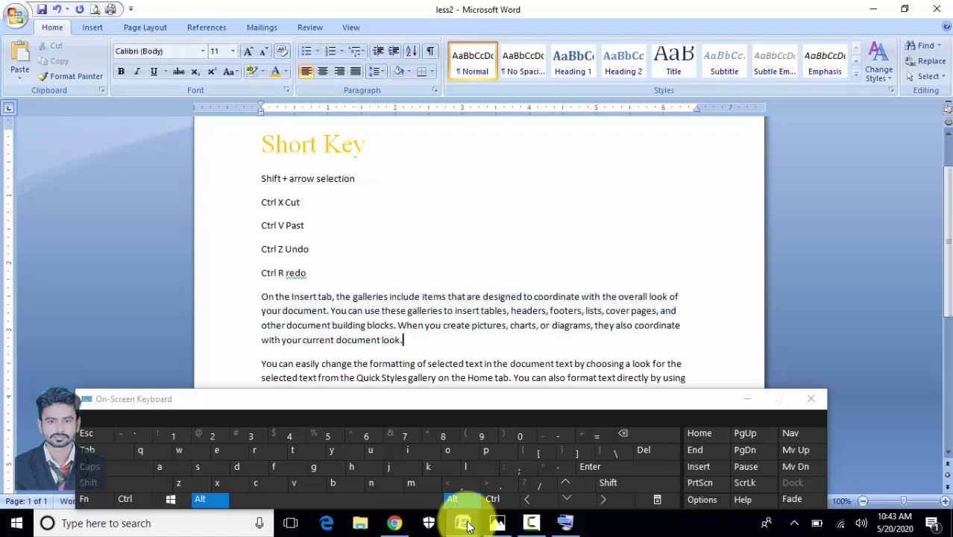
key("alt+h")
key("f")
key("s")
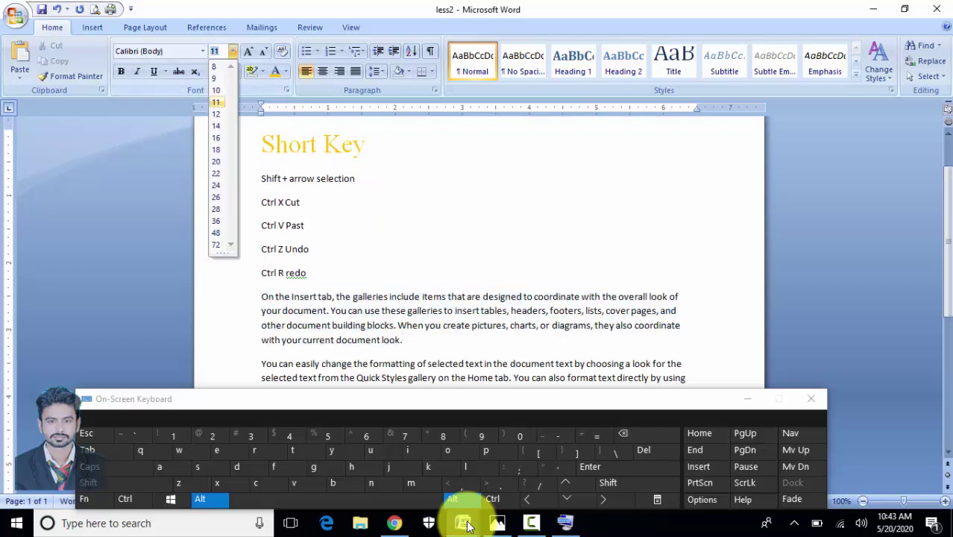
key("Escape")
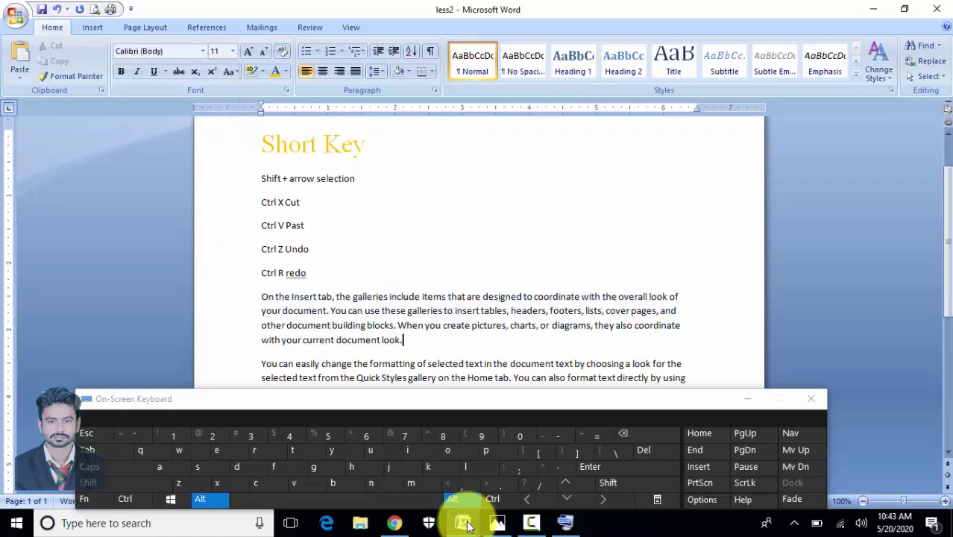
View the available font sizes for the "Short Key" heading
key("alt+h")
key("f")
key("s")
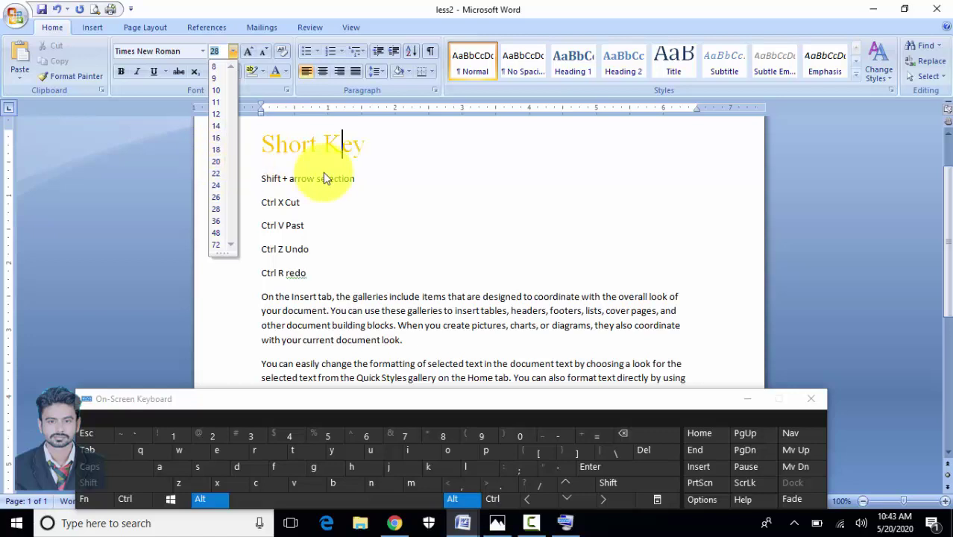
key("Return")
Switch to Chrome and search Google for "standard size of heading in ms word"
left_click(393, 523)
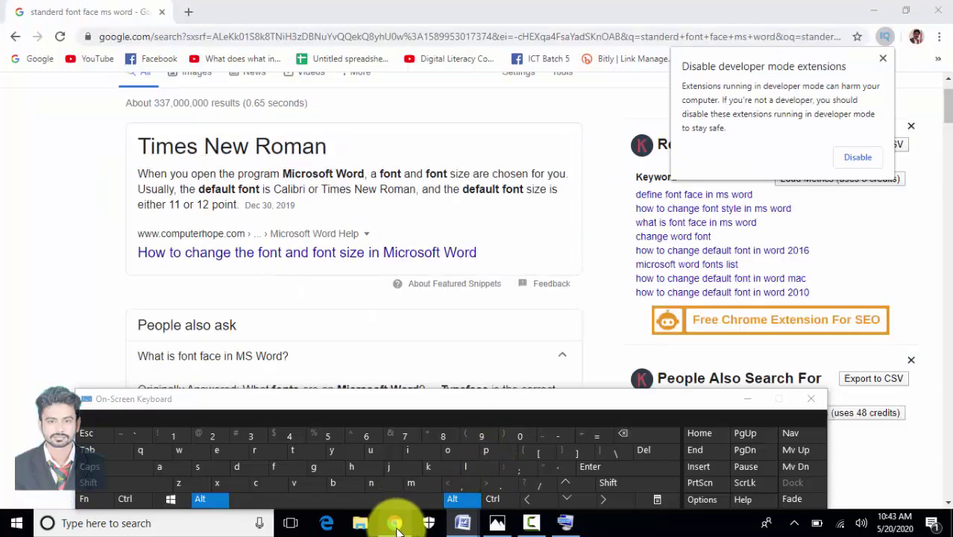
scroll(234, 193, "up", 2)
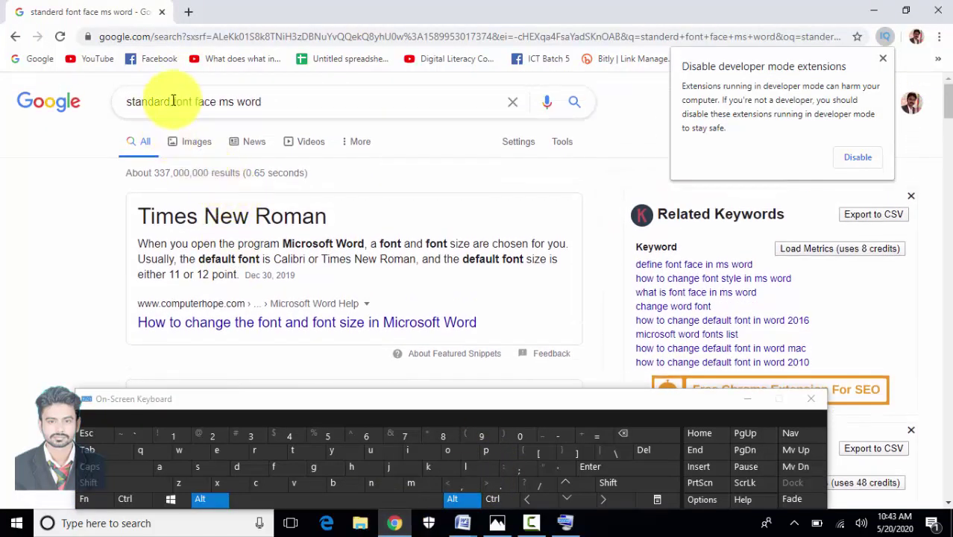
left_click_drag(173, 102, 203, 102)
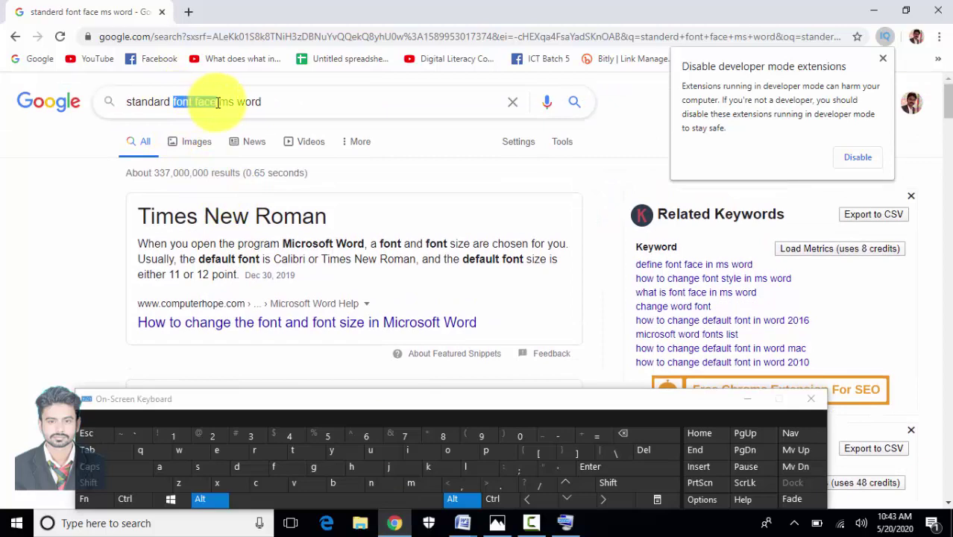
type("heading")
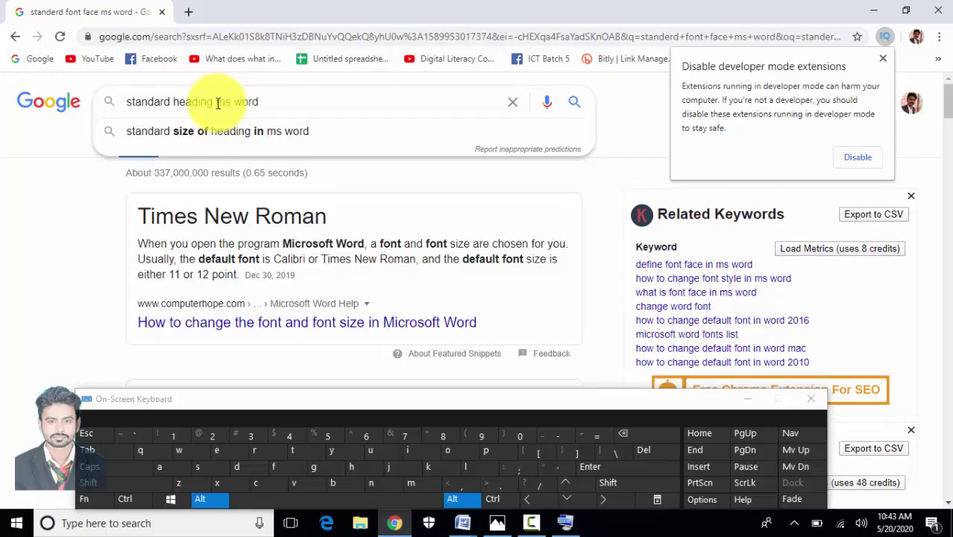
left_click(223, 141)
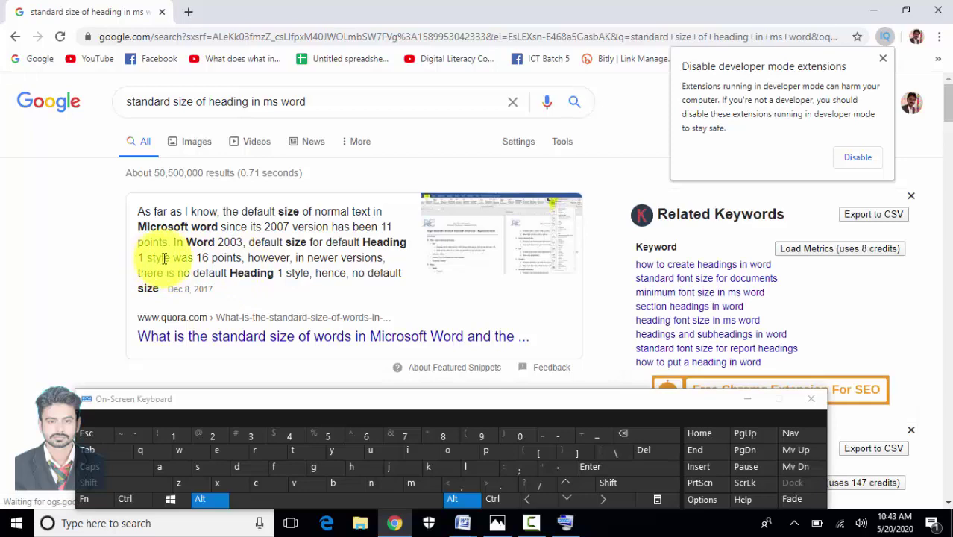
Examine the featured answer and the related questions for the recommended heading and body text sizes
scroll(224, 246, "down", 1)
scroll(266, 249, "up", 1)
scroll(270, 279, "down", 1)
scroll(270, 279, "up", 1)
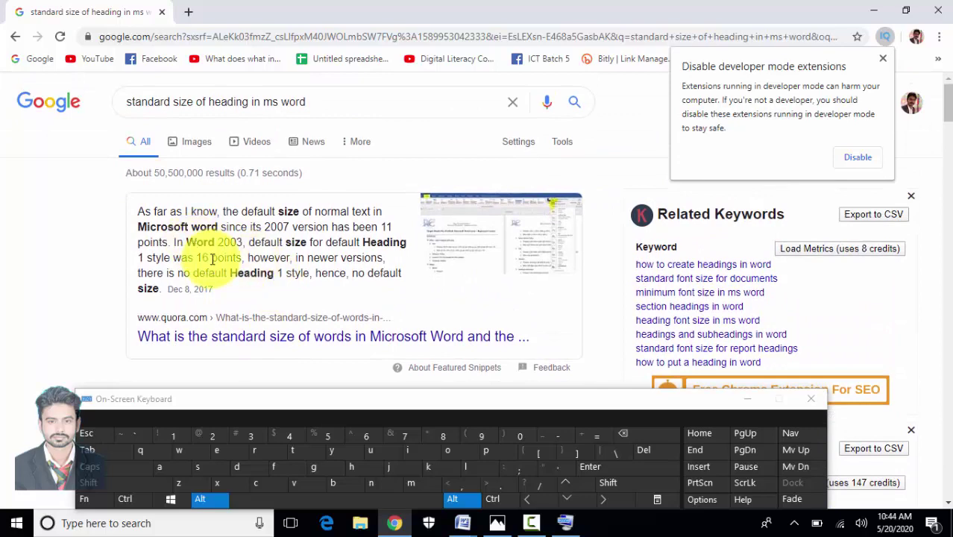
scroll(210, 258, "down", 2)
triple_click(166, 300)
scroll(208, 287, "down", 1)
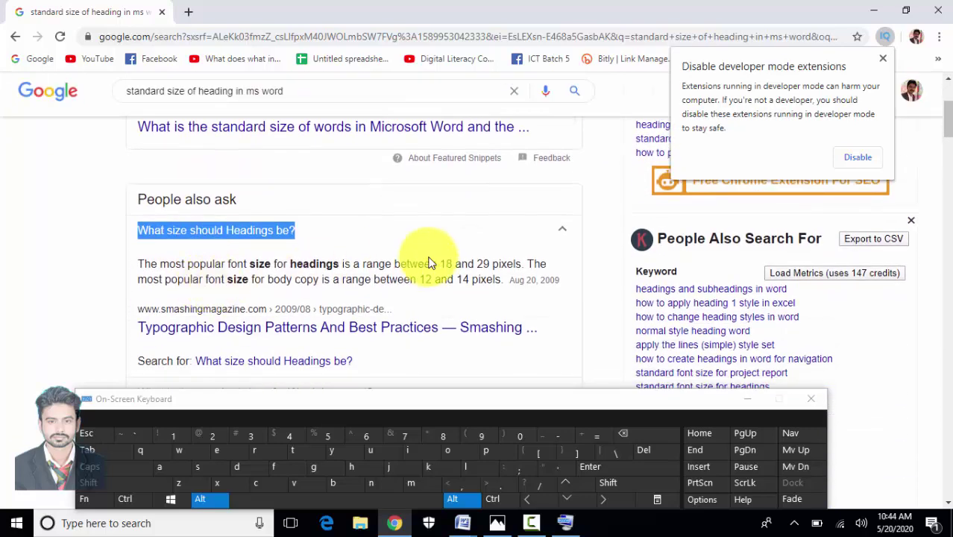
scroll(428, 261, "down", 1)
scroll(396, 258, "down", 1)
left_click(271, 257)
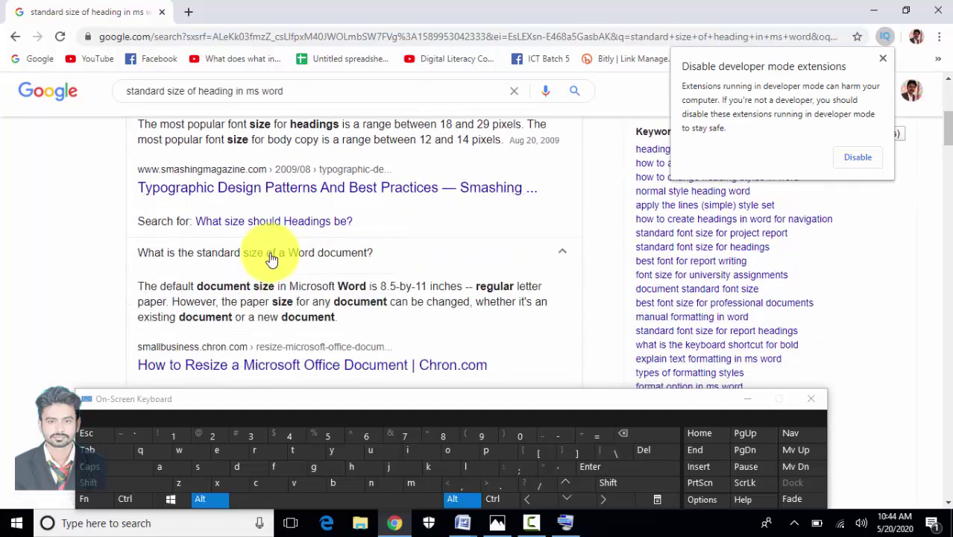
scroll(271, 257, "down", 3)
scroll(271, 257, "up", 4)
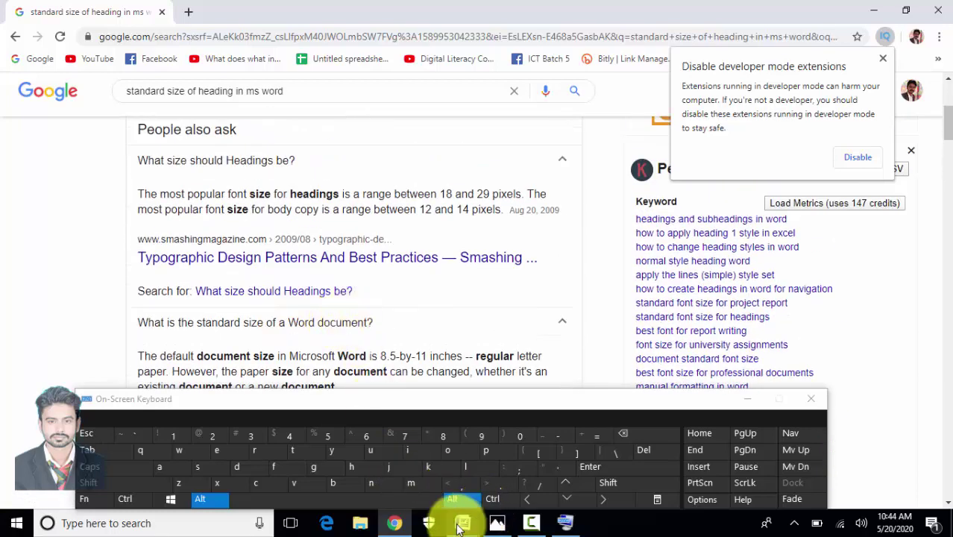
Move the on-screen keyboard clear of the taskbar, switch to Word's Document4 and close it without saving
left_click(461, 523)
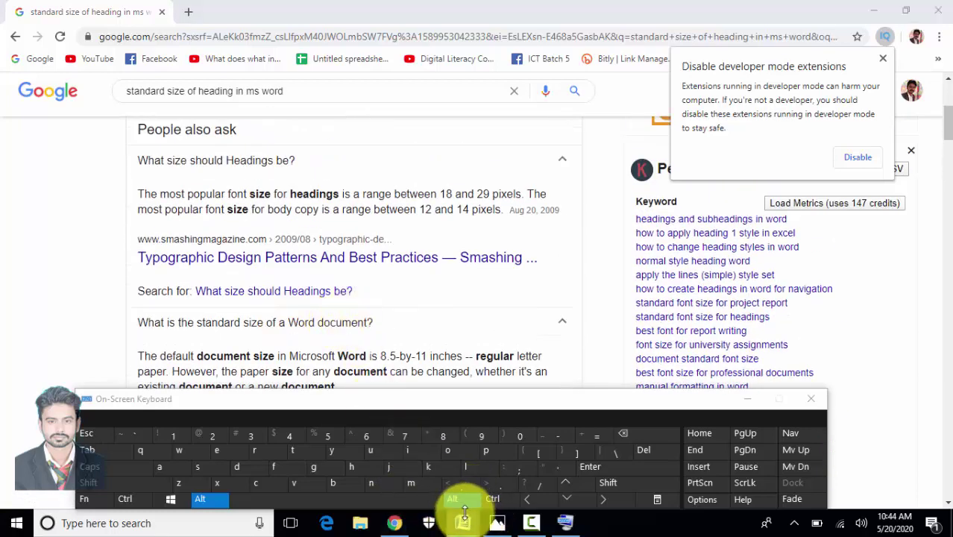
left_click_drag(684, 399, 684, 362)
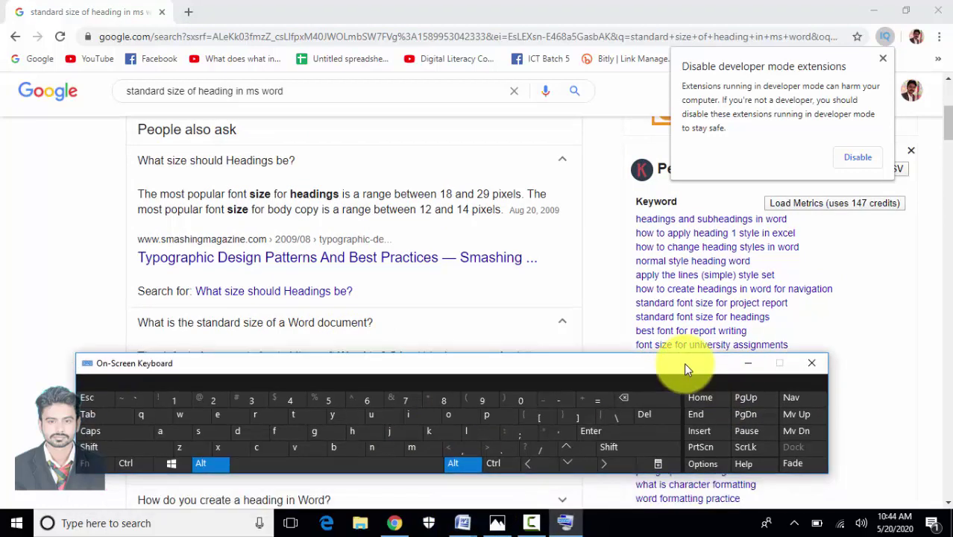
mouse_move(471, 515)
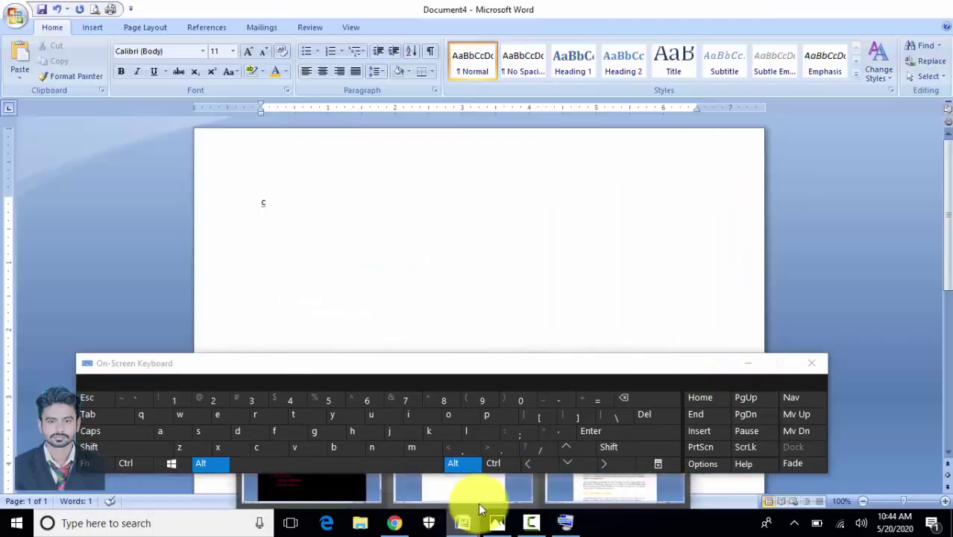
left_click(479, 508)
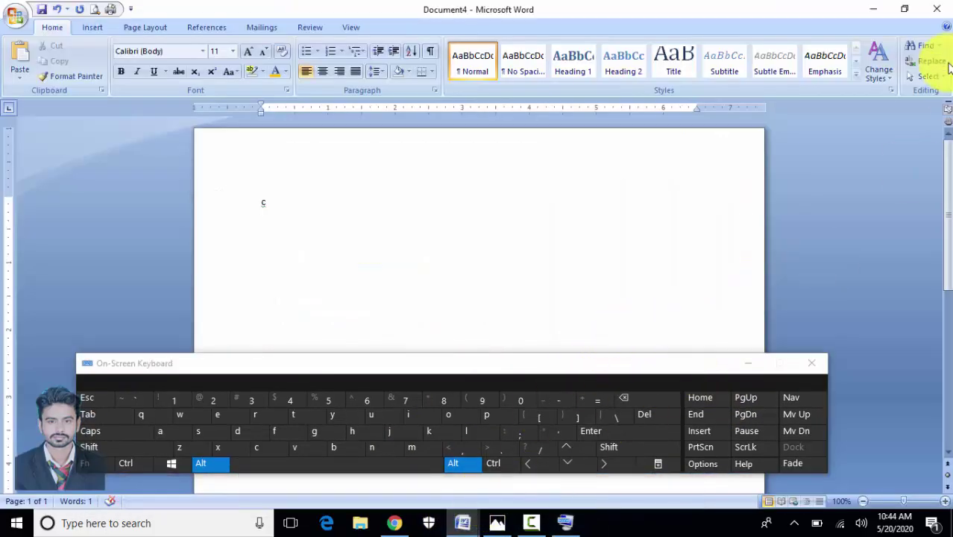
key("alt+F4")
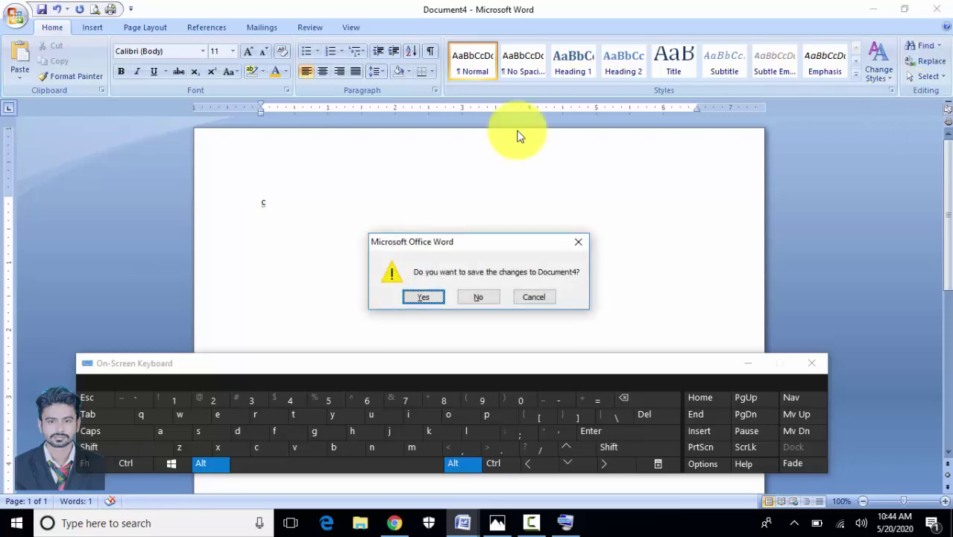
left_click(474, 297)
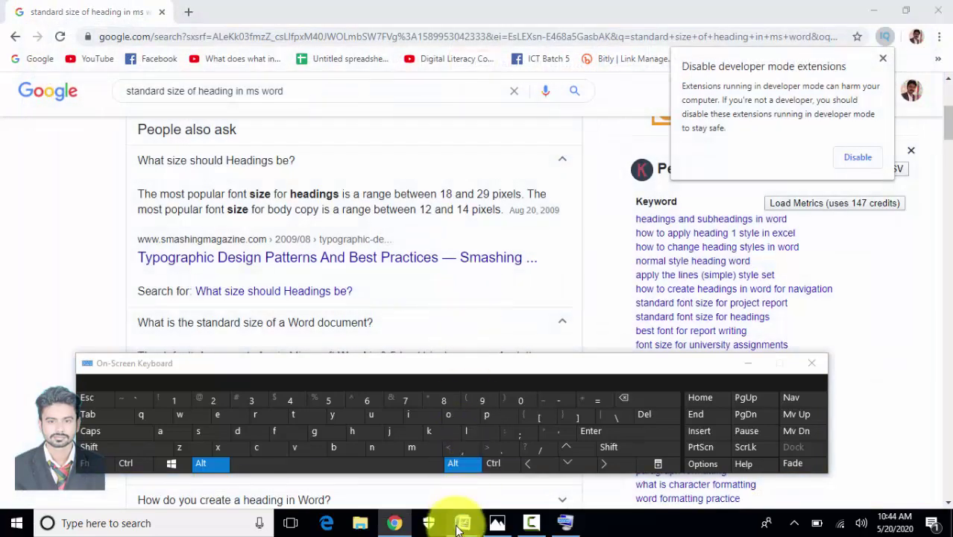
Switch to the less2 document in Word and set the "Short Key" heading's font size to 18
left_click(507, 500)
scroll(292, 214, "up", 1)
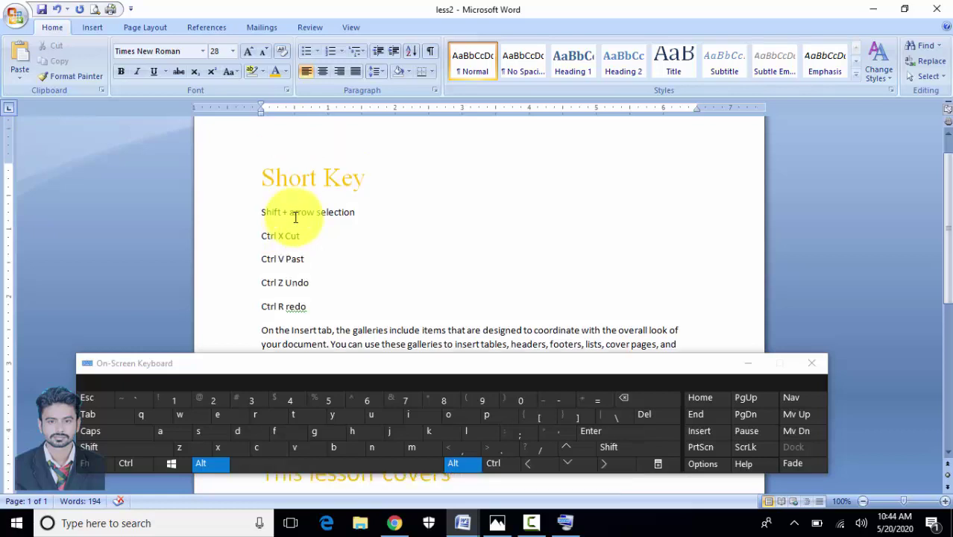
left_click(232, 53)
left_click(355, 179)
triple_click(302, 171)
left_click(233, 52)
left_click(234, 51)
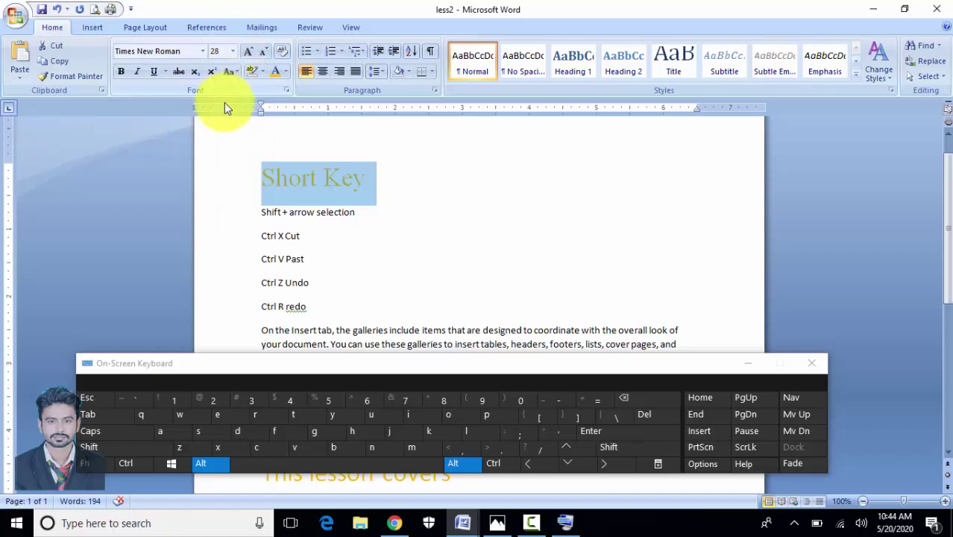
left_click(233, 53)
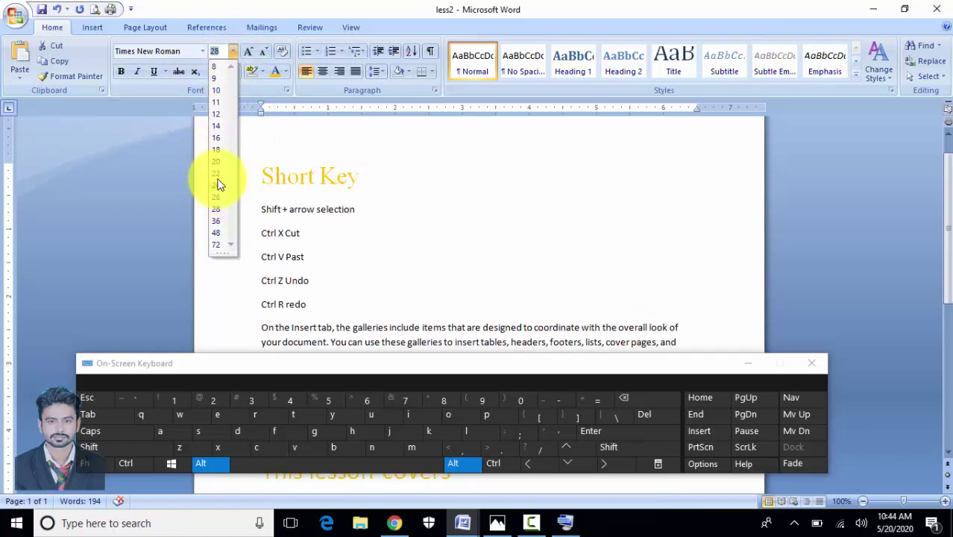
left_click(217, 152)
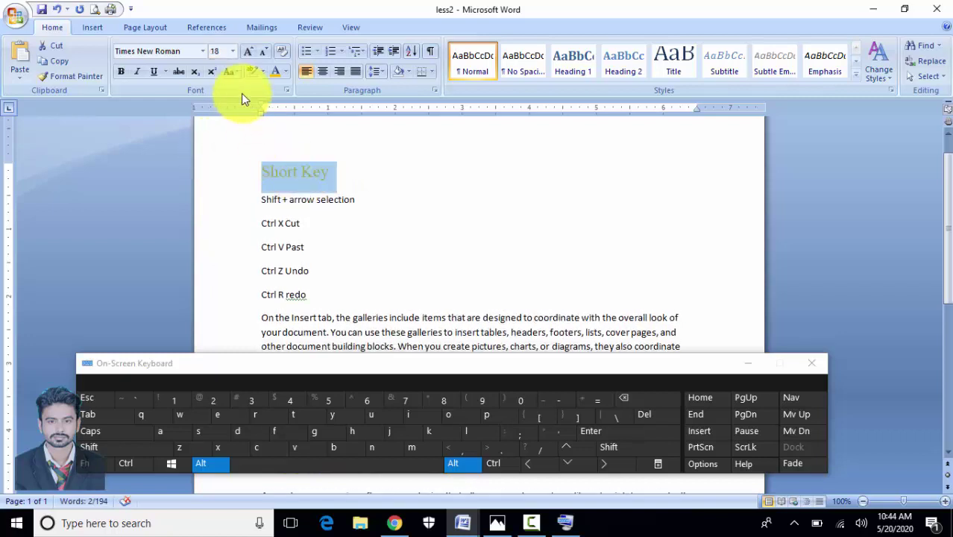
Enlarge the "Short Key" heading through several sizes with Grow Font and reduce it again with Shrink Font
left_click(252, 53)
left_click(251, 54)
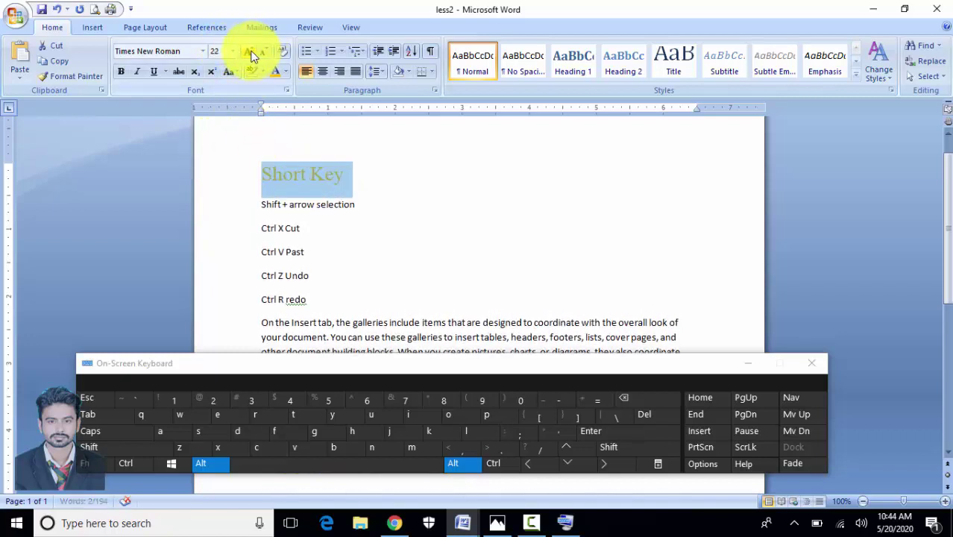
left_click(252, 54)
left_click(251, 54)
left_click(251, 54)
left_click(251, 53)
left_click(264, 54)
left_click(265, 54)
left_click(265, 54)
left_click(265, 54)
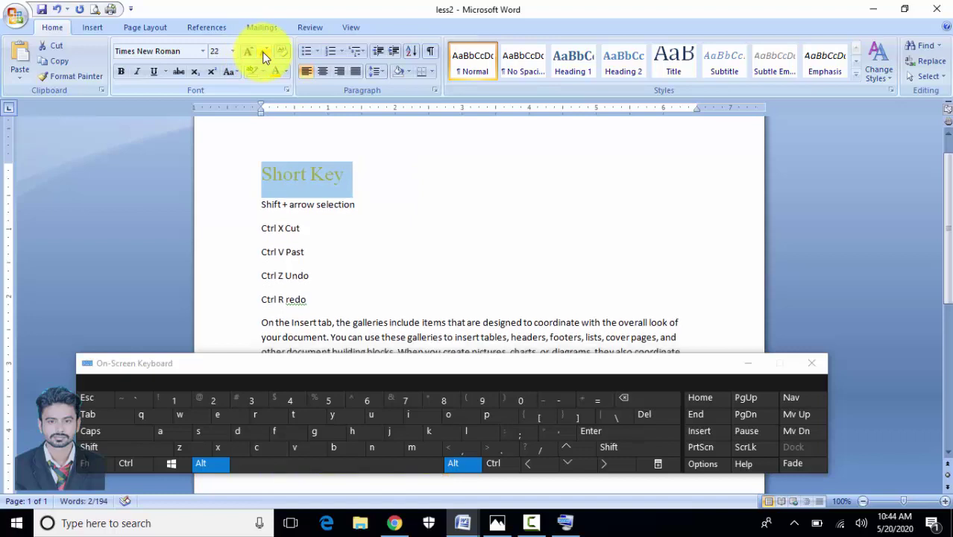
left_click(265, 54)
left_click(265, 54)
Enlarge the "Short Key" heading stepwise with Grow Font to size 28
left_click(249, 53)
left_click(249, 53)
left_click(249, 52)
left_click(248, 53)
left_click(248, 52)
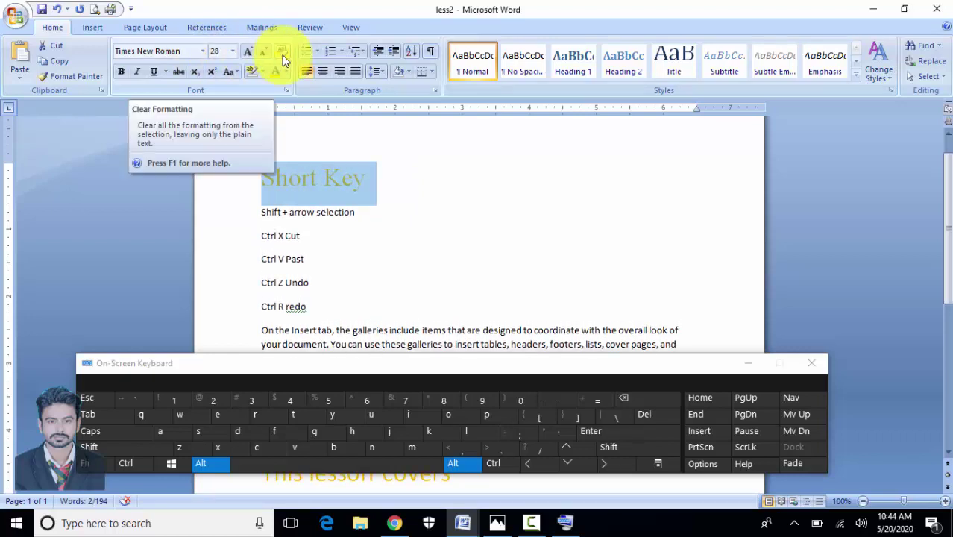
left_click(77, 78)
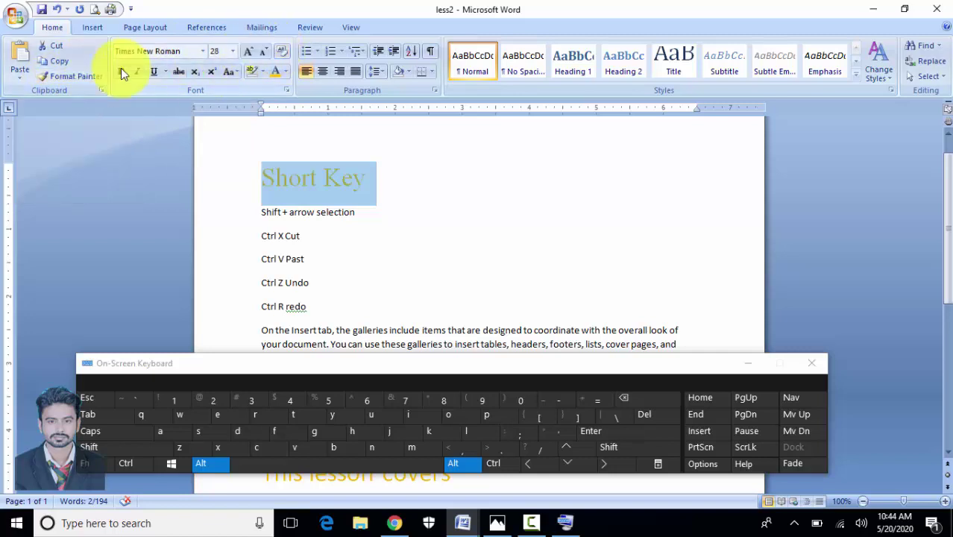
left_click(83, 75)
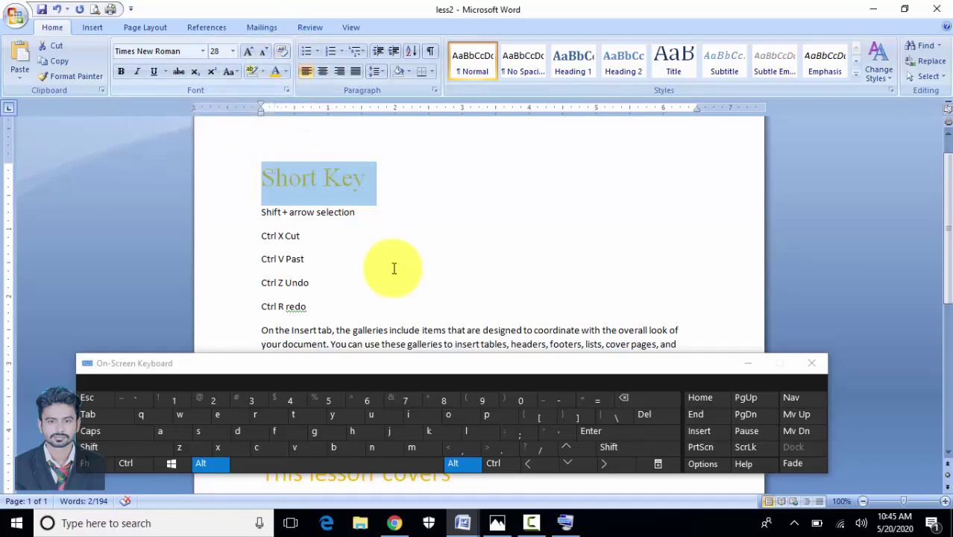
Switch to Chrome, open the search result "Setting up a Heading 1 Example" and dismiss the developer mode extensions notice
left_click(394, 523)
scroll(315, 298, "down", 2)
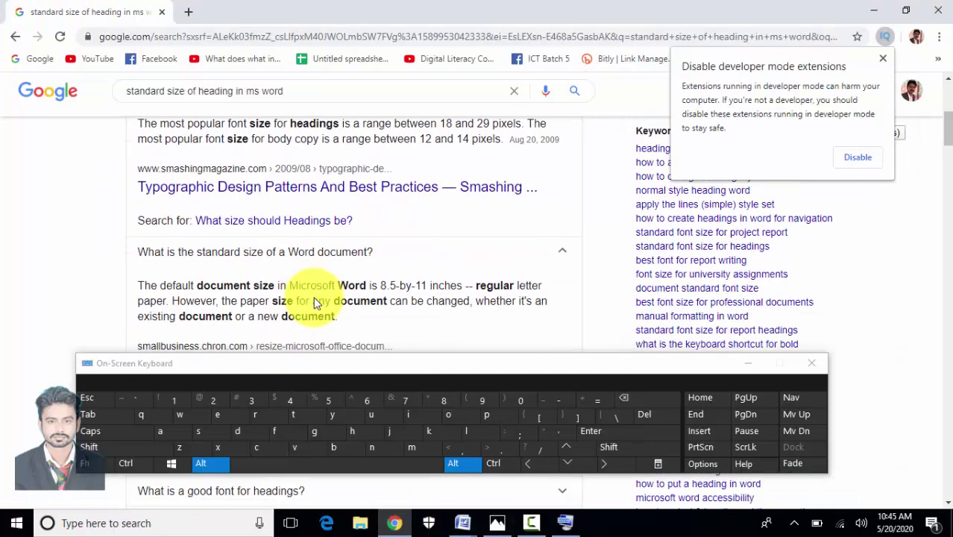
scroll(208, 320, "down", 5)
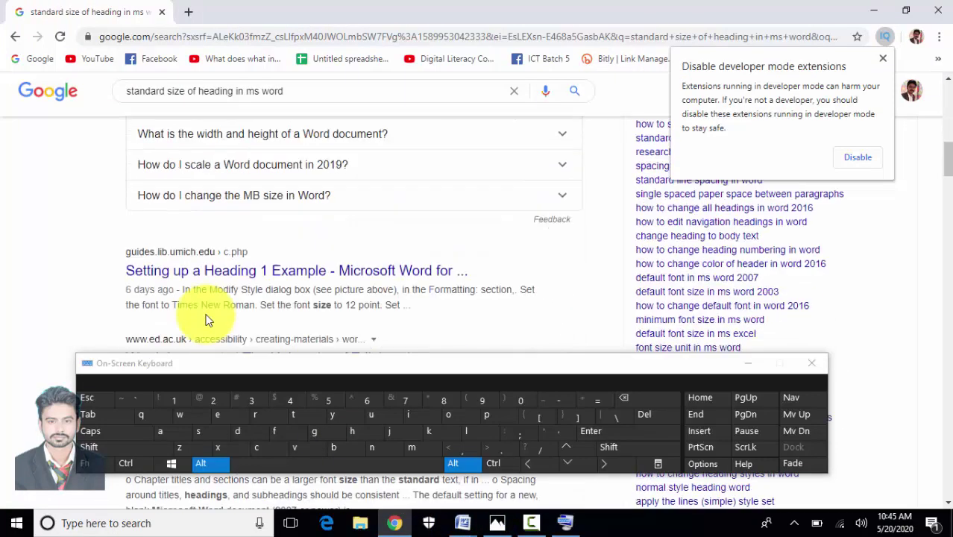
scroll(209, 326, "down", 2)
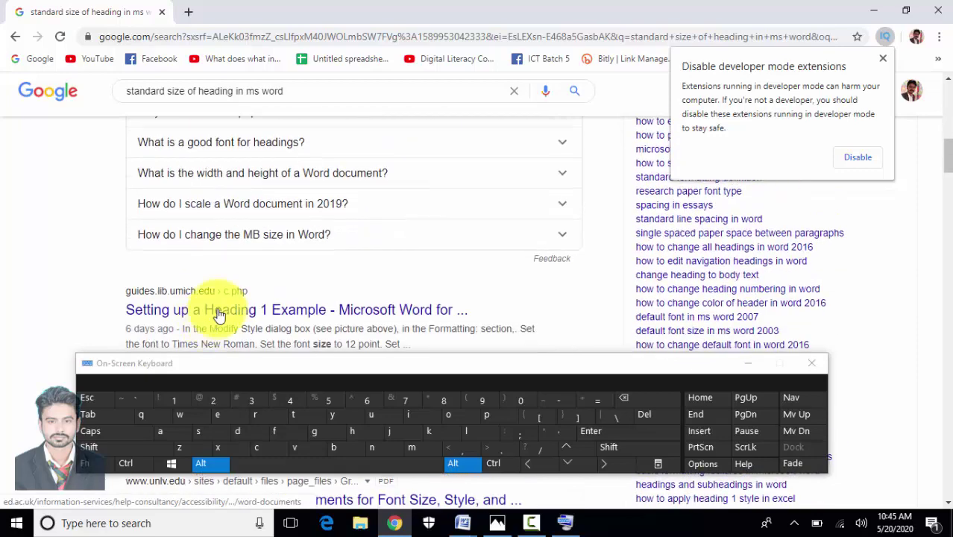
left_click(257, 317)
scroll(256, 316, "down", 4)
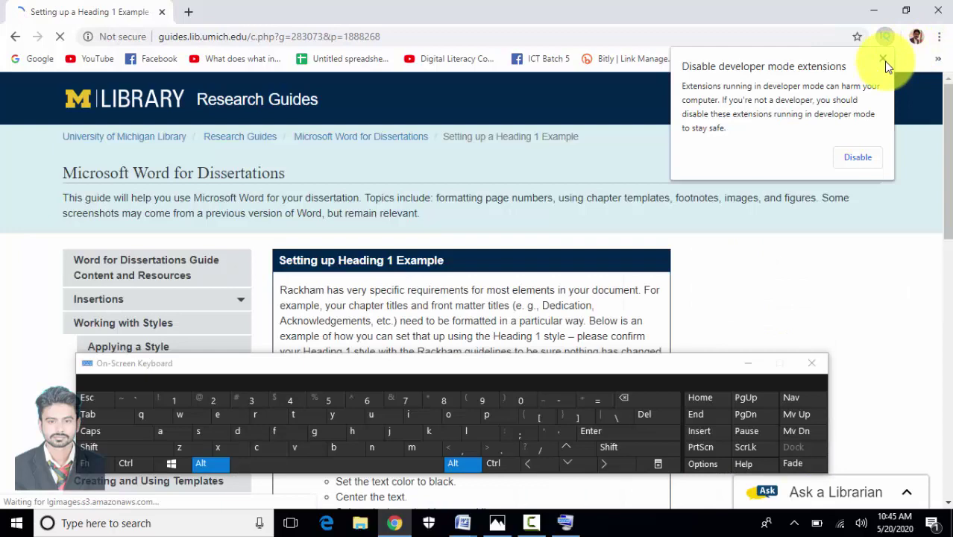
left_click(883, 59)
scroll(413, 227, "down", 3)
scroll(419, 334, "down", 2)
scroll(418, 331, "up", 5)
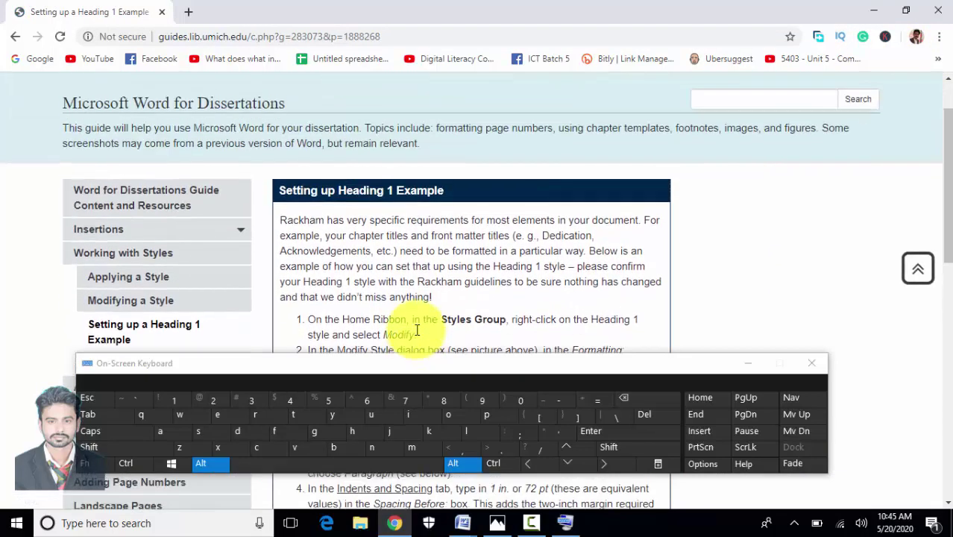
Copy the "Microsoft Word for Dissertations" title and its introductory paragraph from the web page
mouse_move(65, 175)
left_mouse_down()
mouse_move(340, 192)
mouse_move(432, 218)
mouse_move(73, 173)
left_mouse_up()
left_click(403, 209)
right_click(72, 172)
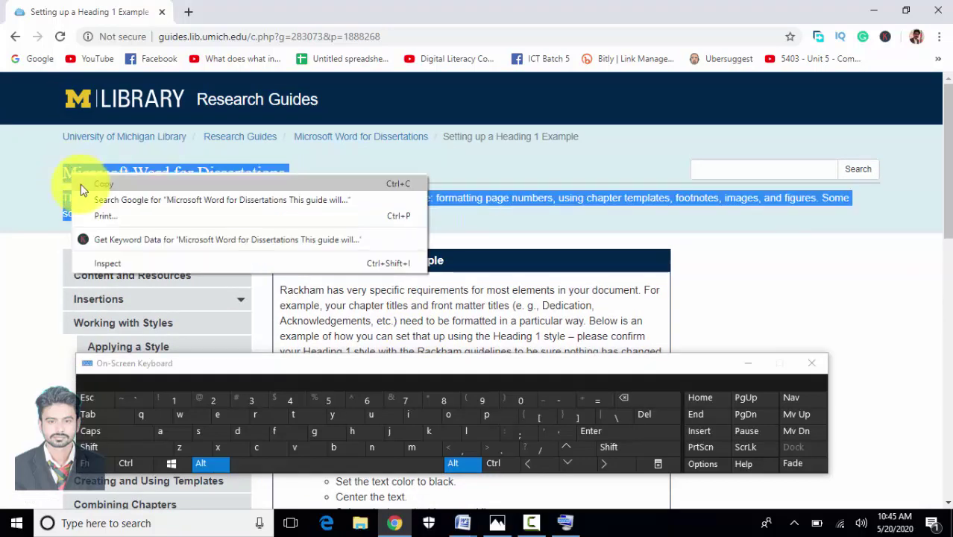
left_click(81, 185)
Switch to less2 in Word, paste the copied text below the word processor paragraph and place the cursor in the pasted heading
left_click(466, 525)
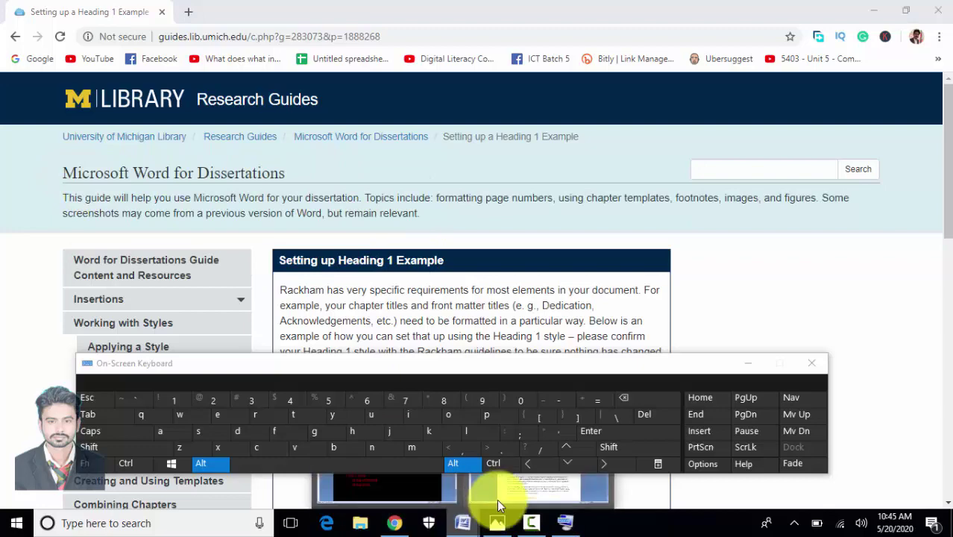
left_click(492, 498)
scroll(371, 273, "down", 6)
scroll(372, 273, "down", 3)
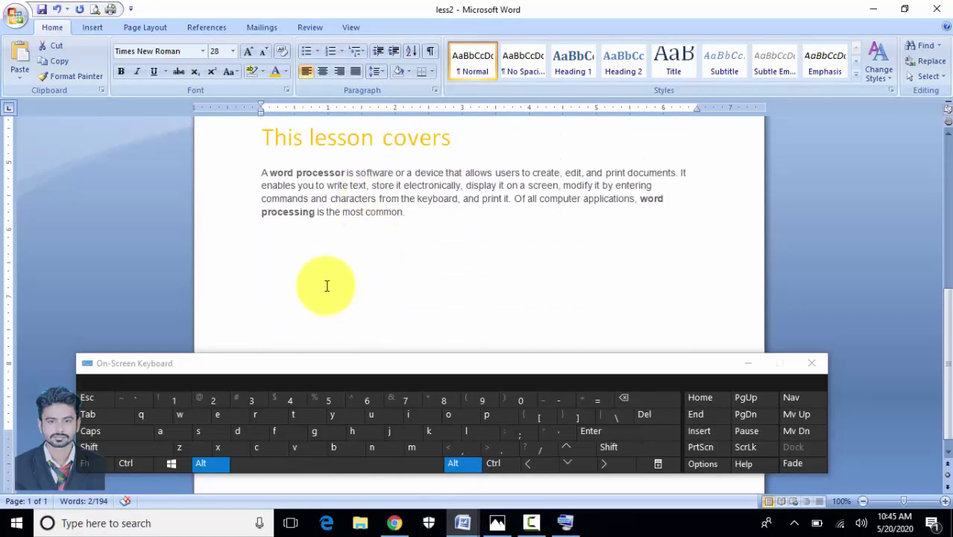
left_click(328, 282)
left_click(324, 261)
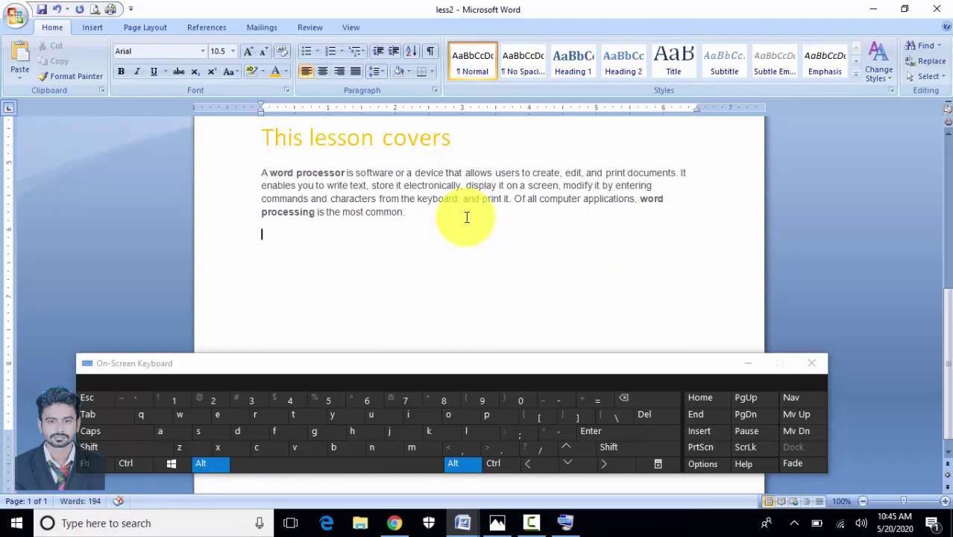
key("ctrl+v")
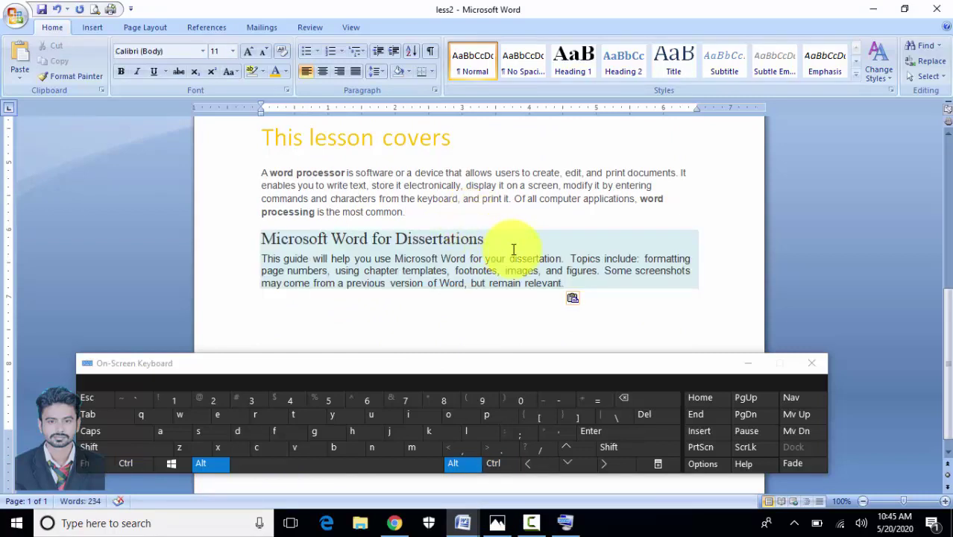
left_click(512, 246)
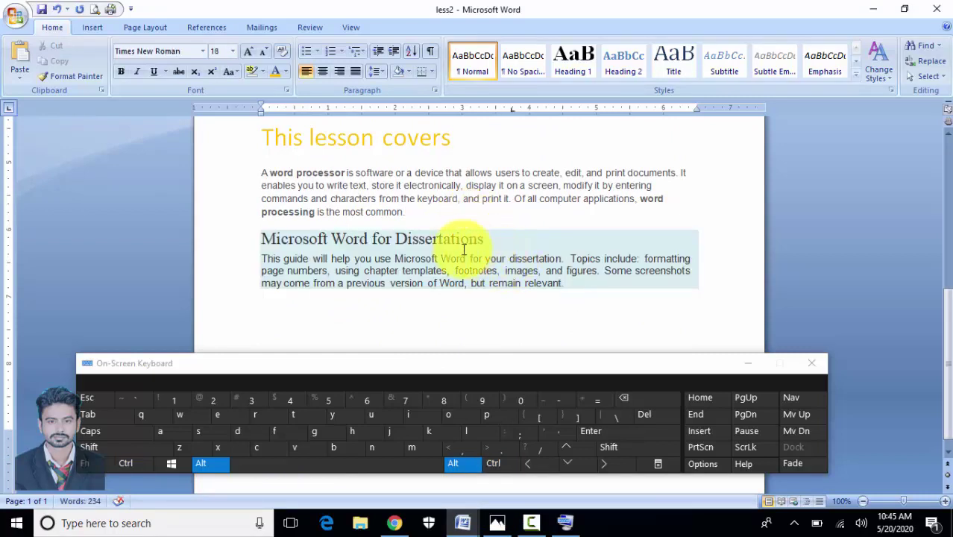
Clear all formatting from the pasted paragraph below the "Microsoft Word for Dissertations" heading
double_click(442, 239)
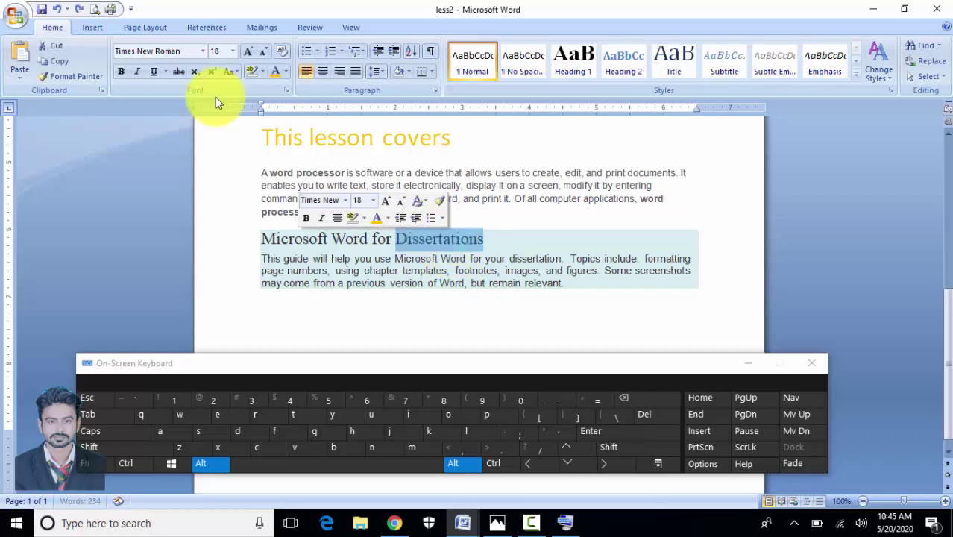
double_click(494, 259)
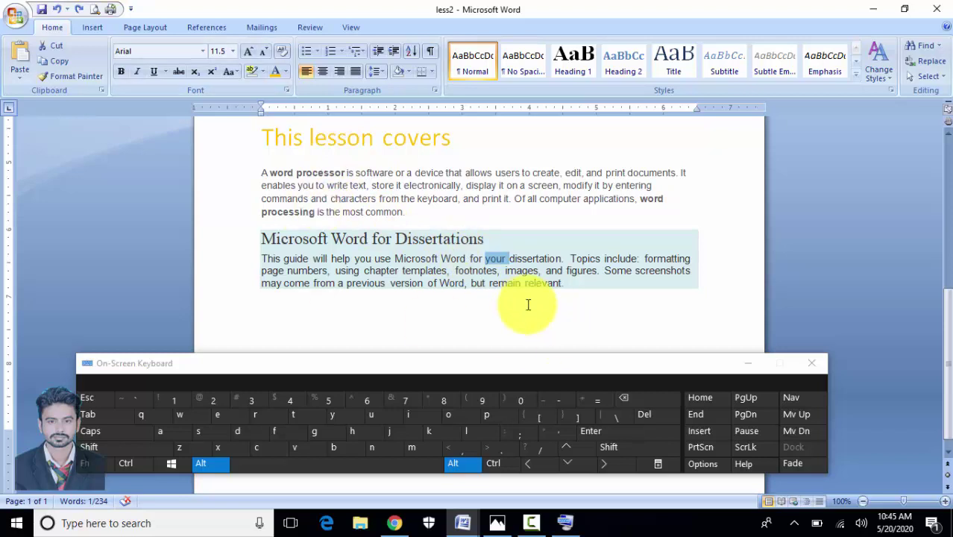
left_click(539, 283)
left_click_drag(539, 283, 255, 260)
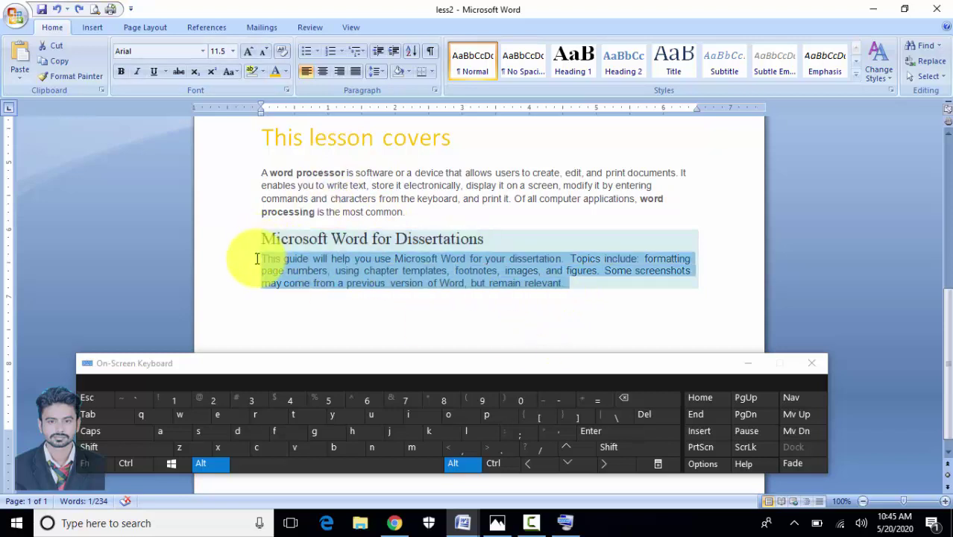
left_click(281, 52)
left_click(511, 292)
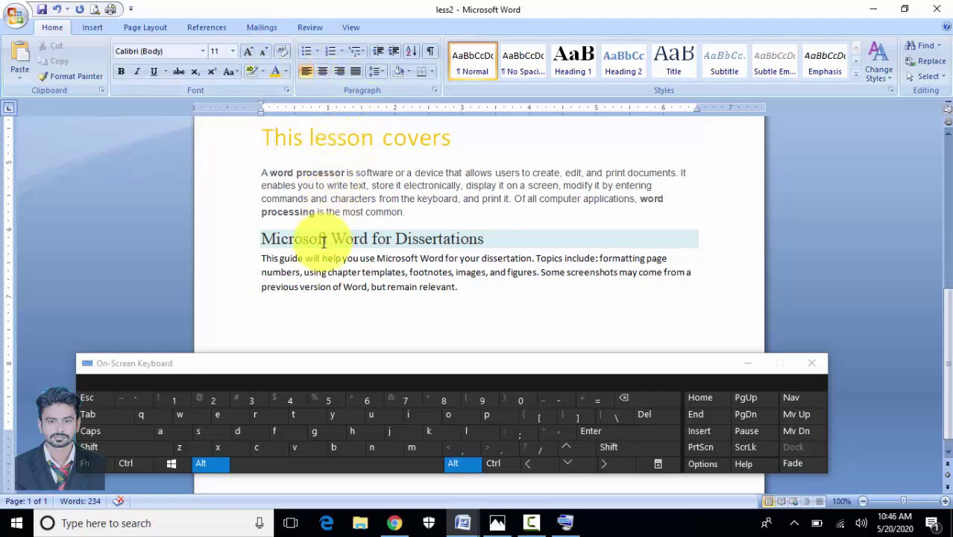
Compare the font and size of the word processor paragraph, the dissertations heading and the paragraph beneath it
double_click(338, 185)
left_click(351, 272)
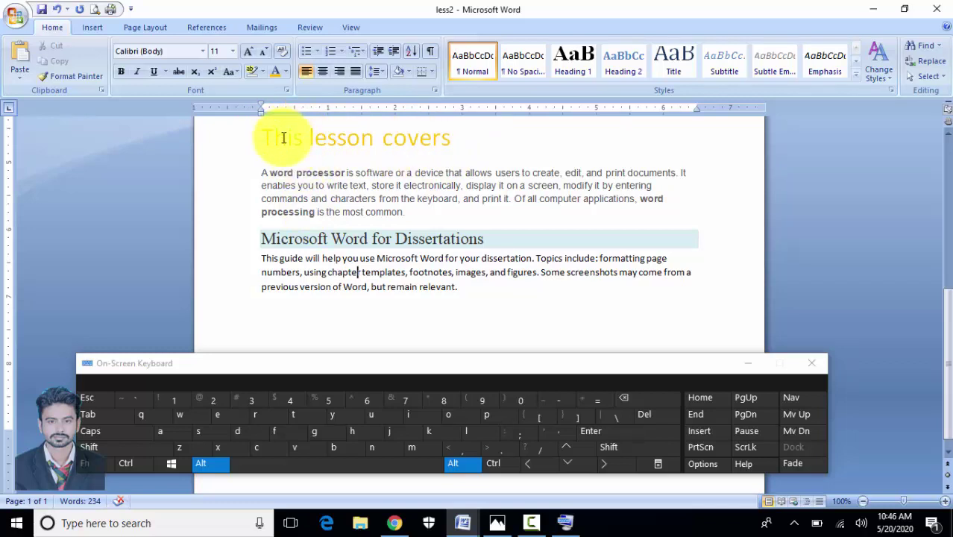
left_click(300, 237)
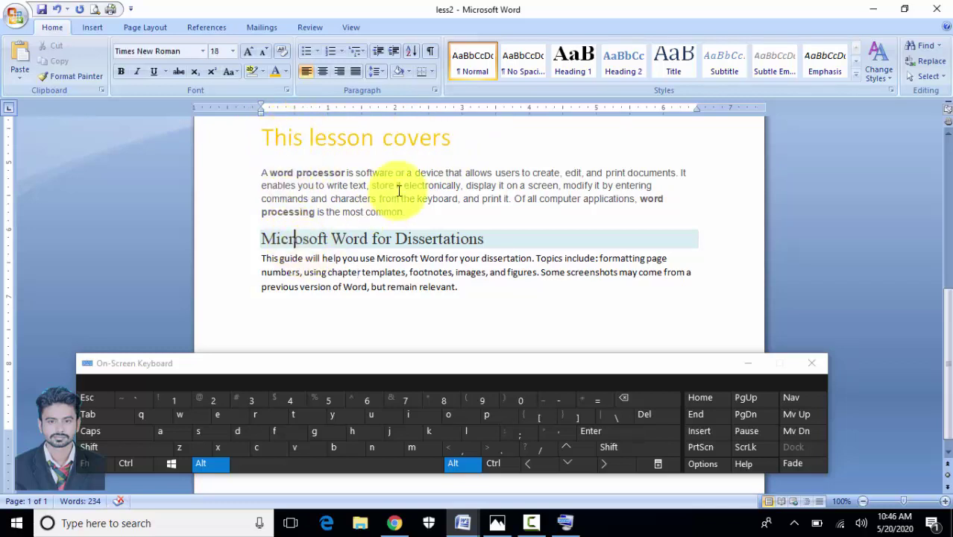
left_click(380, 172)
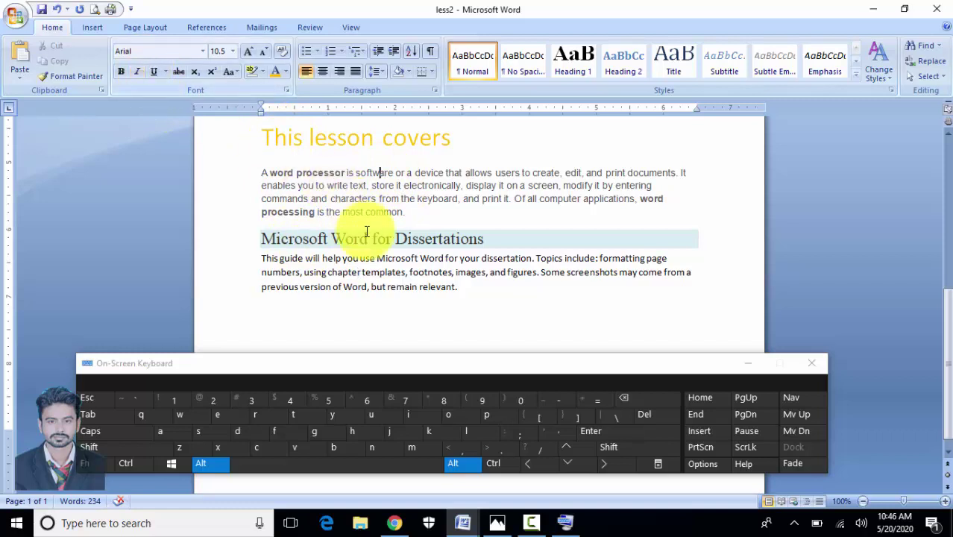
left_click(384, 258)
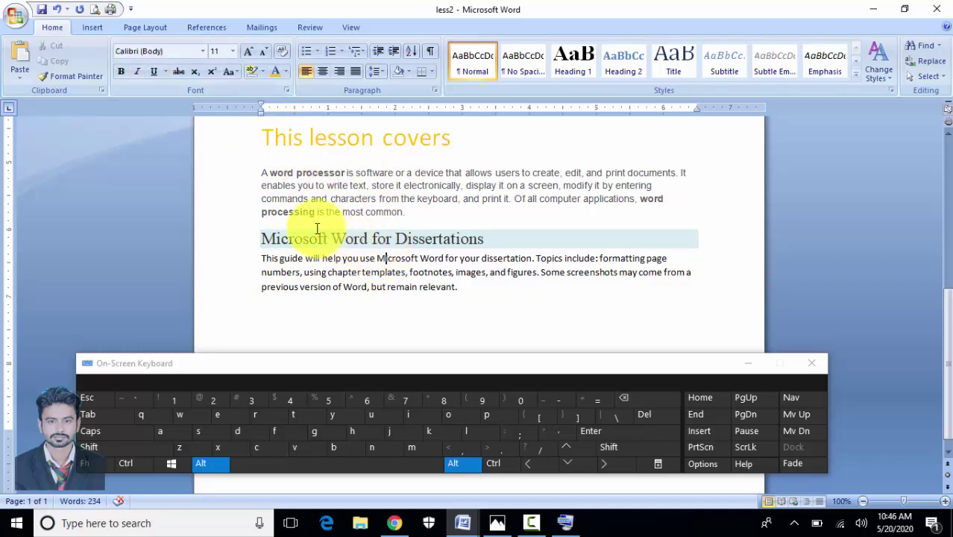
left_click(303, 191)
left_click(410, 286)
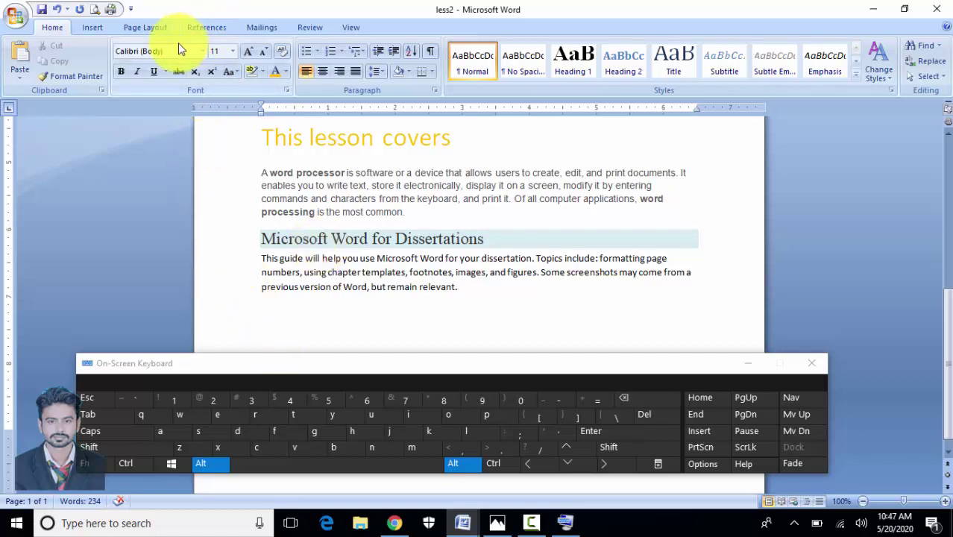
Browse the font list and preview script fonts such as Brush Script Std on the "This lesson covers" heading without applying one
left_click(203, 52)
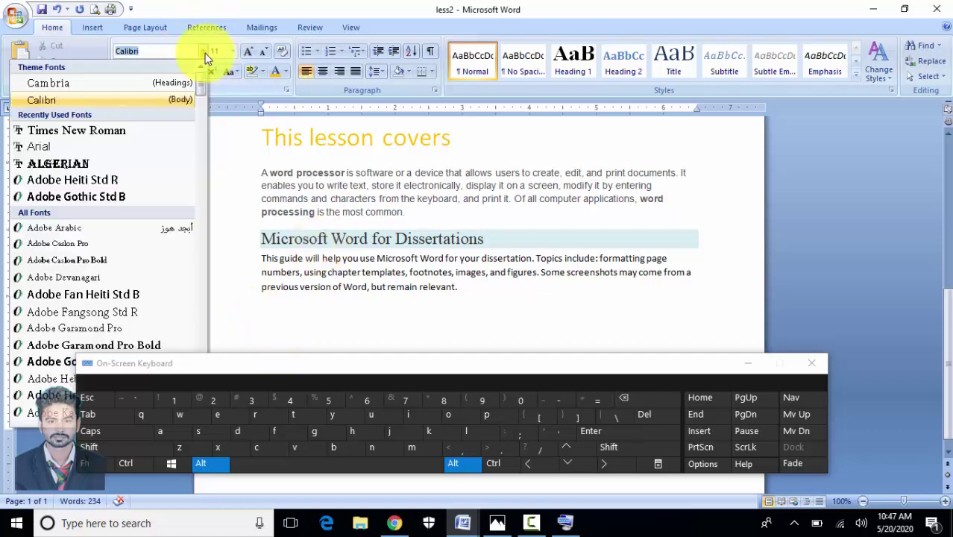
scroll(122, 257, "down", 15)
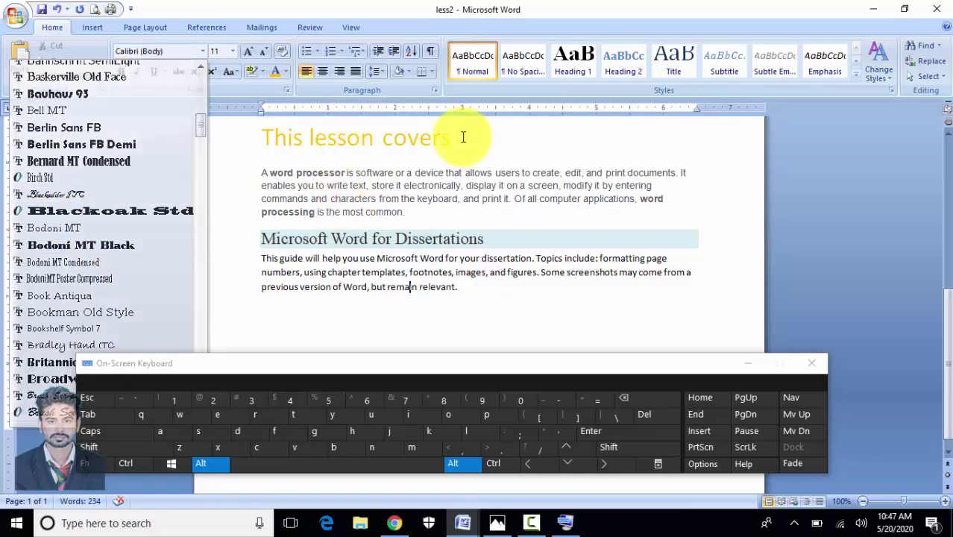
left_click_drag(466, 137, 257, 144)
left_click(201, 54)
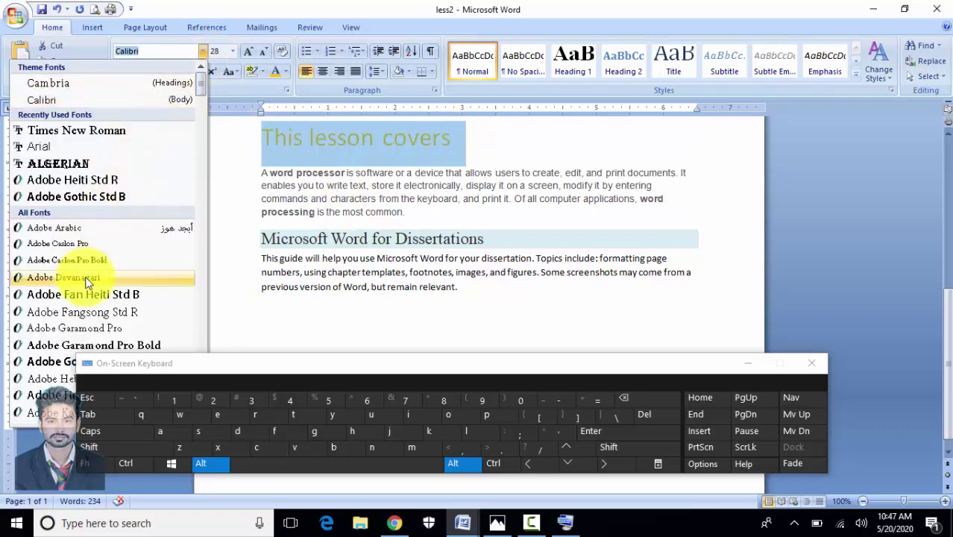
scroll(86, 282, "down", 4)
scroll(82, 289, "down", 8)
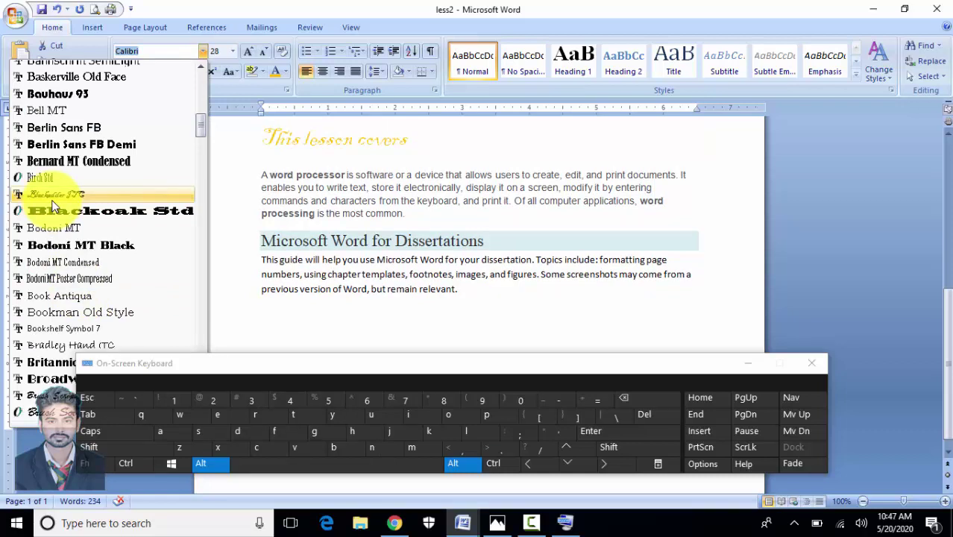
scroll(54, 207, "down", 3)
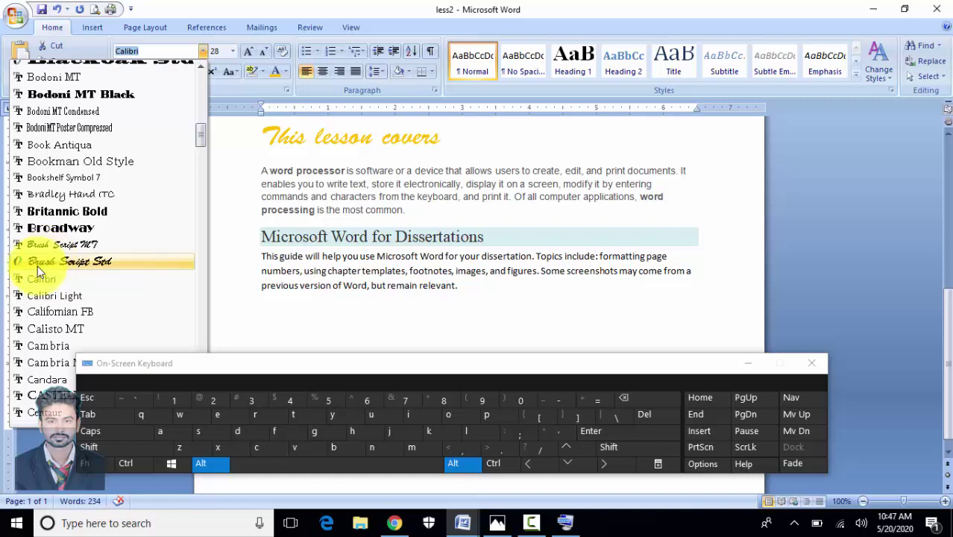
left_click(391, 185)
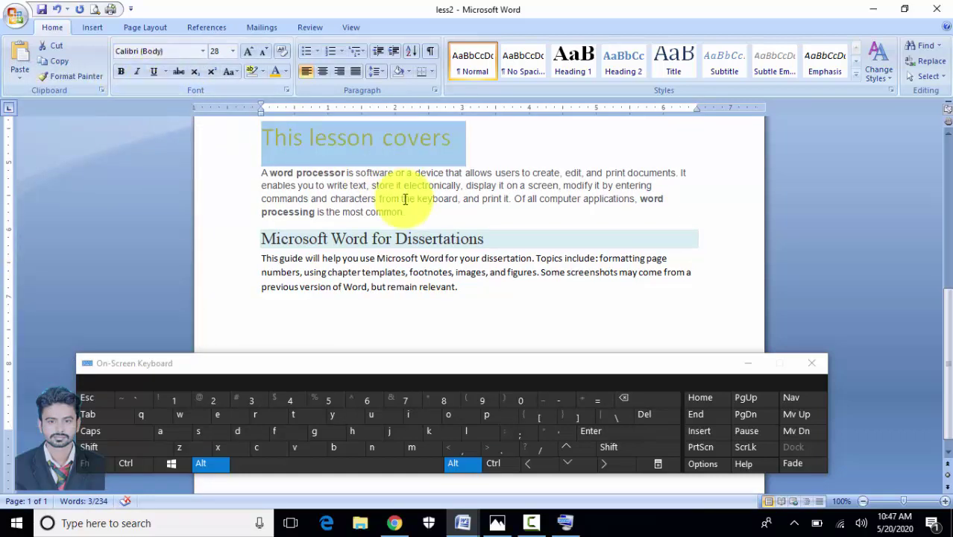
left_click(325, 186)
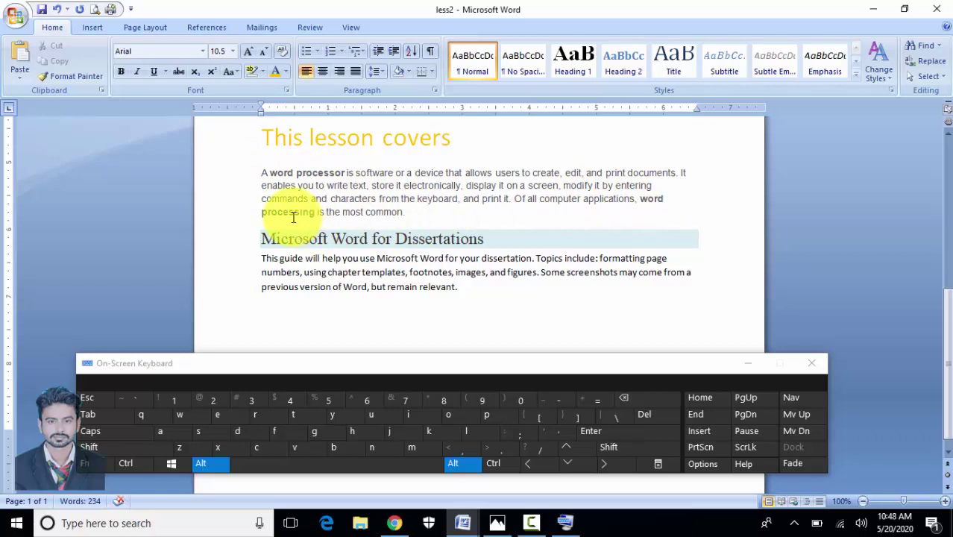
Make the word "galleries" in the Insert tab paragraph and the word "tab." in the paragraph below it bold
scroll(293, 217, "up", 6)
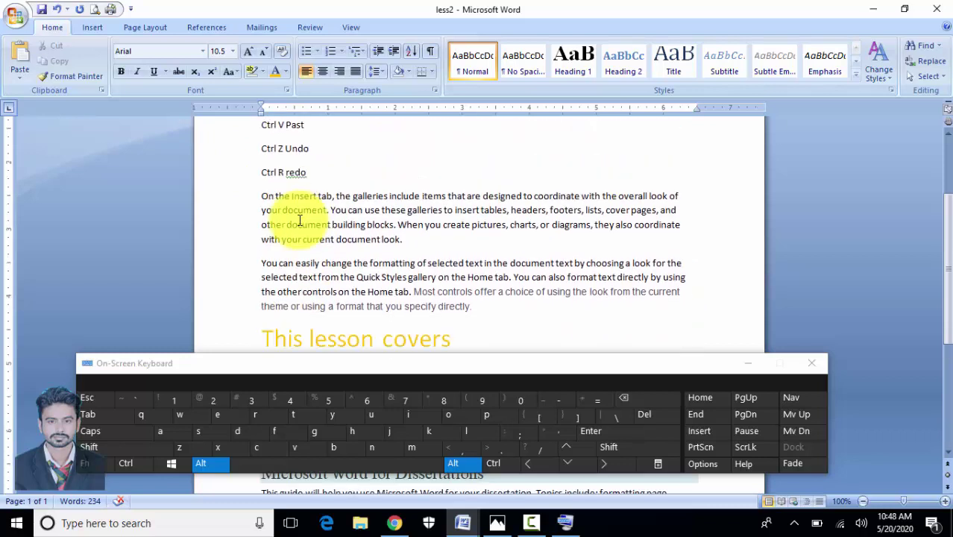
left_click_drag(408, 211, 442, 211)
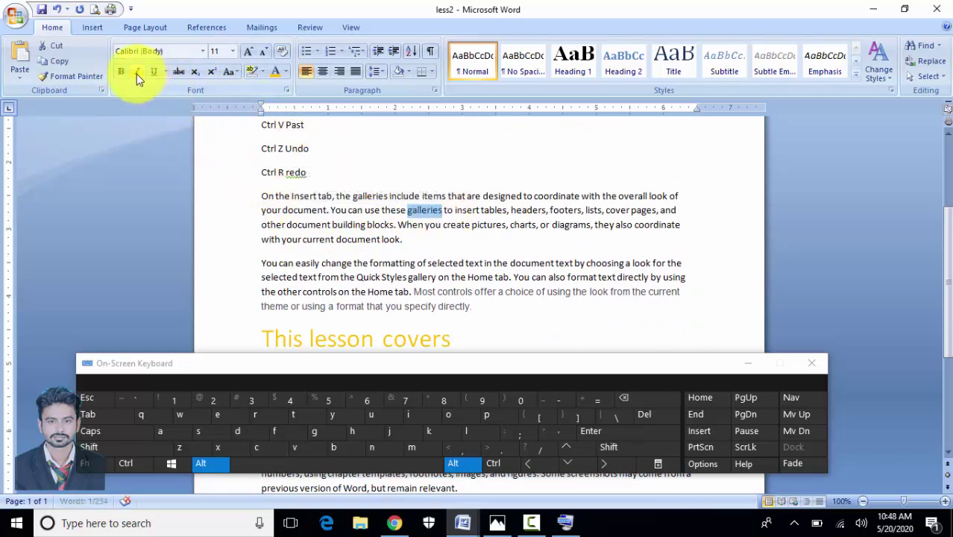
left_click(121, 72)
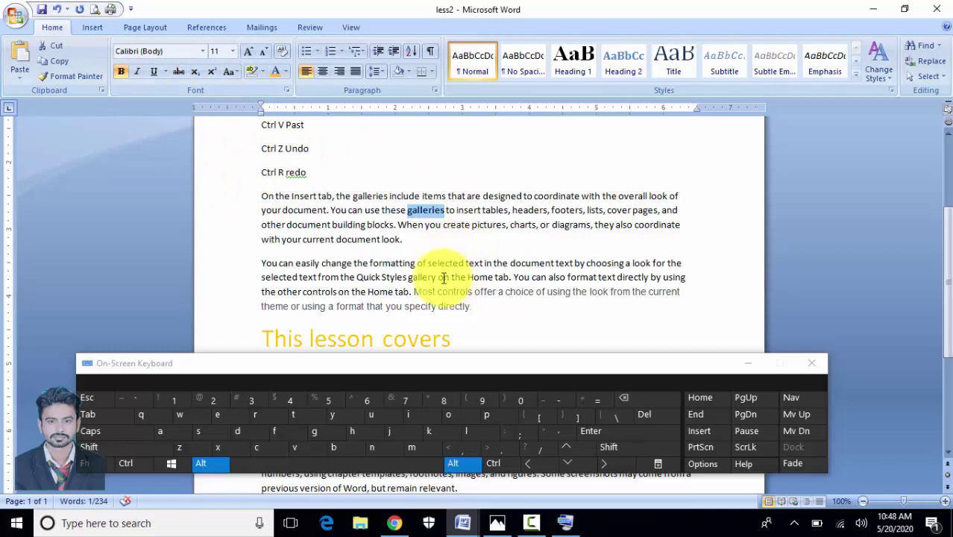
left_click(502, 276)
left_click(117, 71)
Make the words "headers, footers, lists, cover" in the Insert tab paragraph bold
left_click_drag(681, 195, 602, 195)
left_click(602, 195)
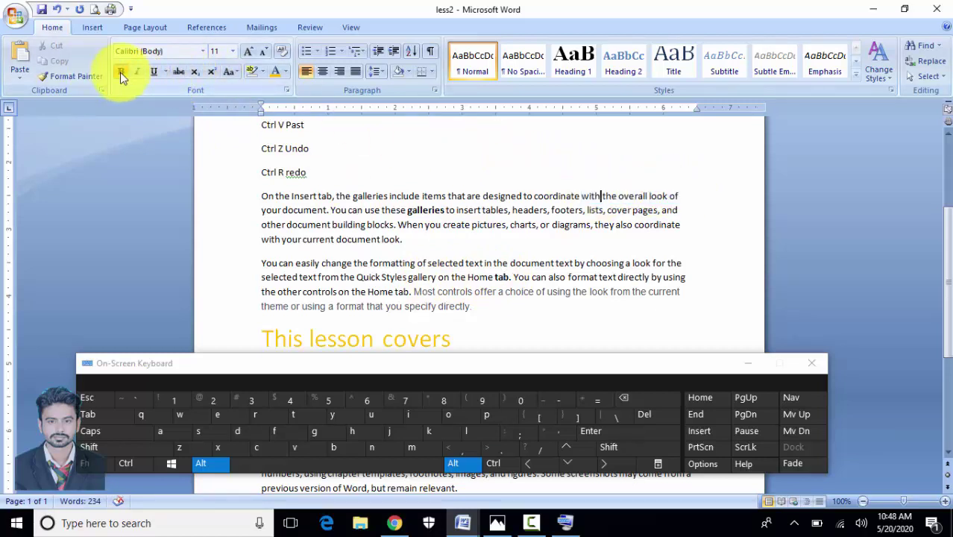
triple_click(609, 197)
left_click(602, 196)
left_click_drag(632, 211, 513, 210)
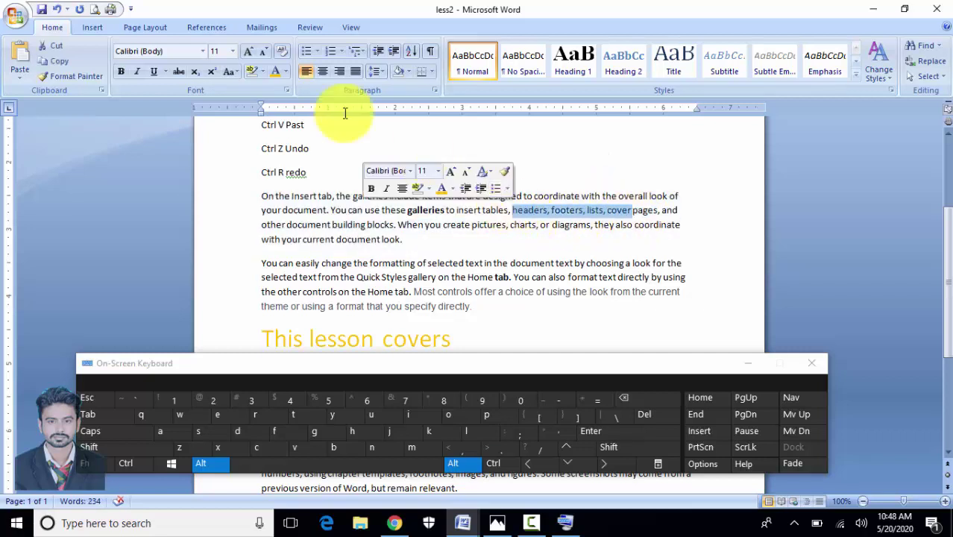
left_click(123, 69)
left_click(515, 235)
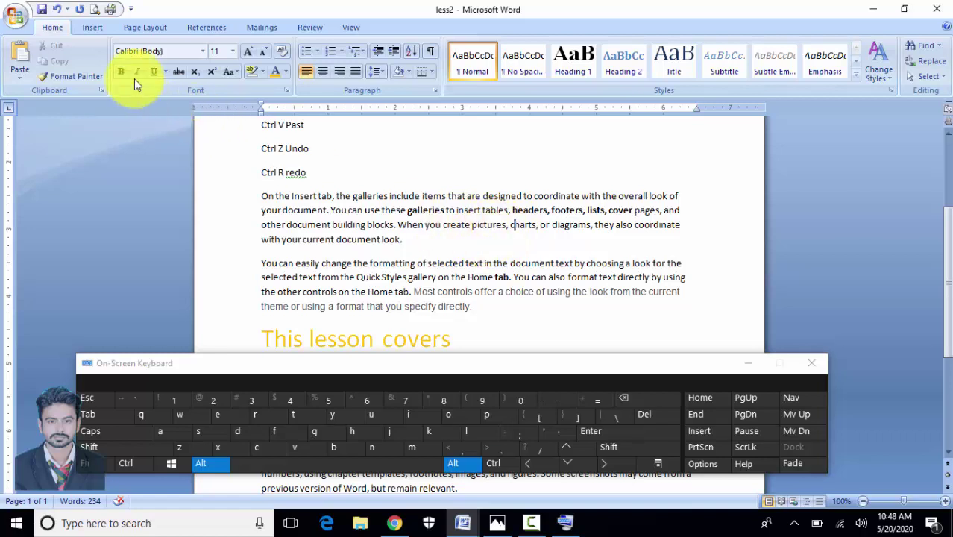
Italicize and underline the "Short Key" heading at the start of the document
scroll(403, 224, "up", 4)
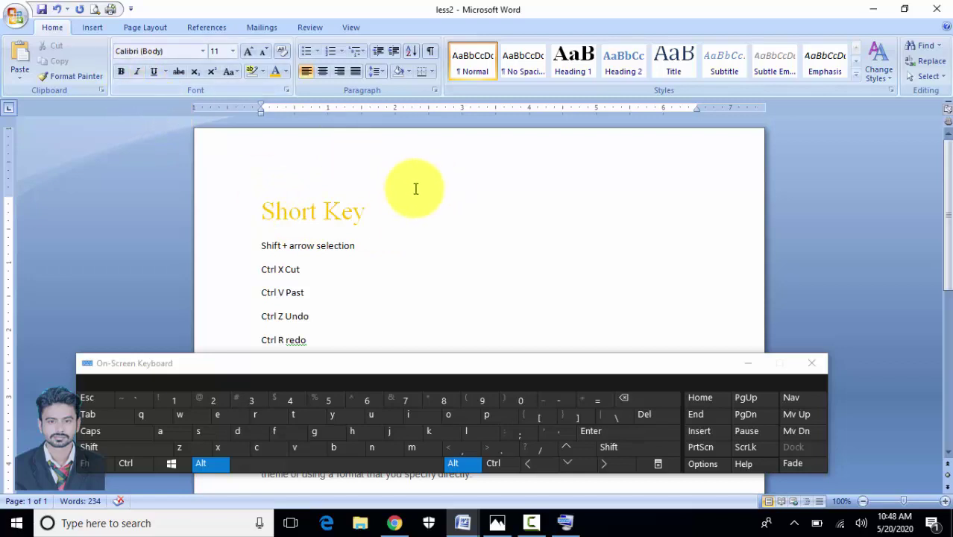
left_click_drag(346, 213, 346, 197)
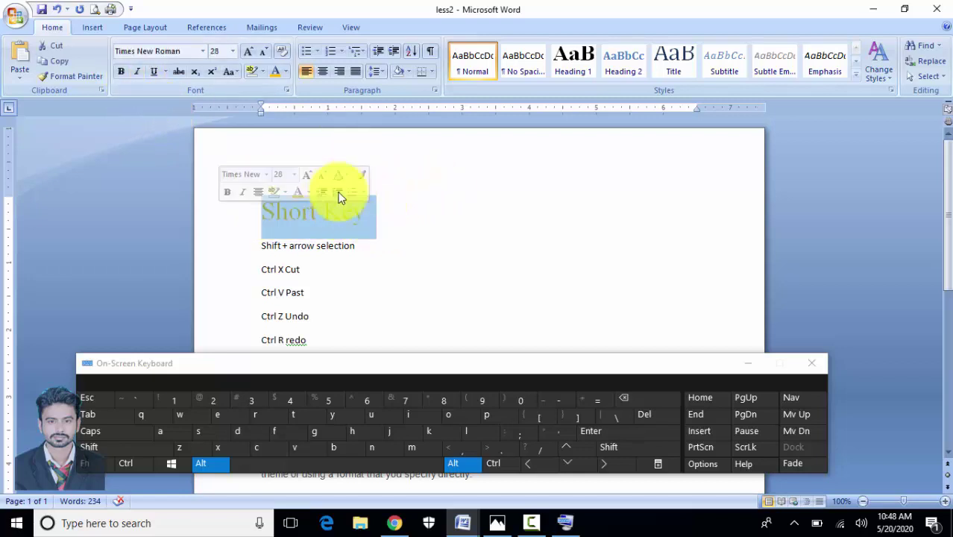
left_click(138, 72)
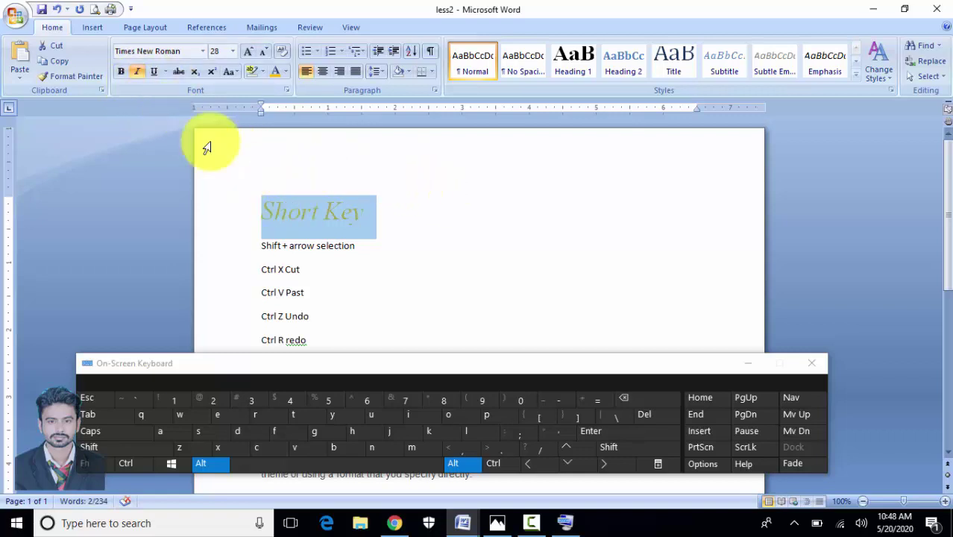
left_click(152, 74)
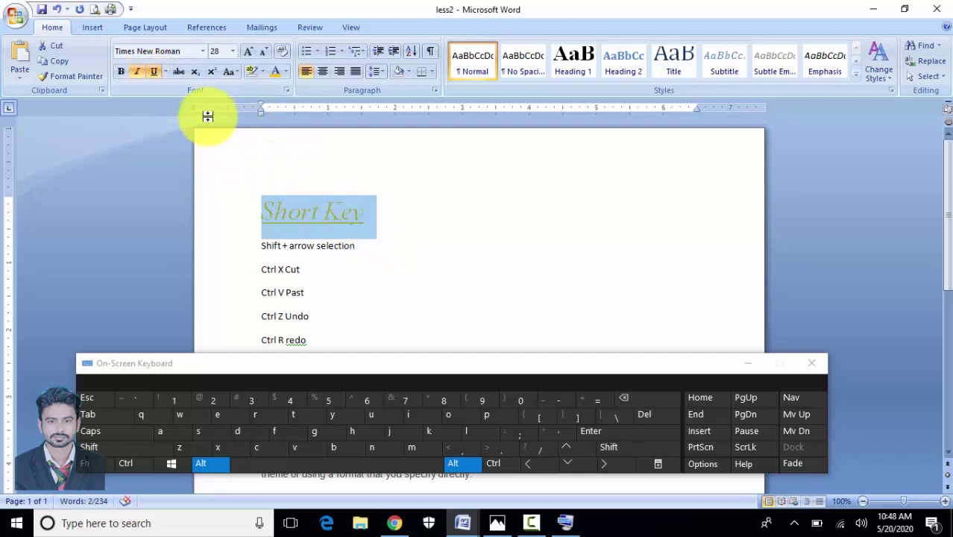
Set the underline of the "Short Key" heading to the red theme color and the double line style
left_click(165, 74)
left_click(166, 75)
left_click(166, 75)
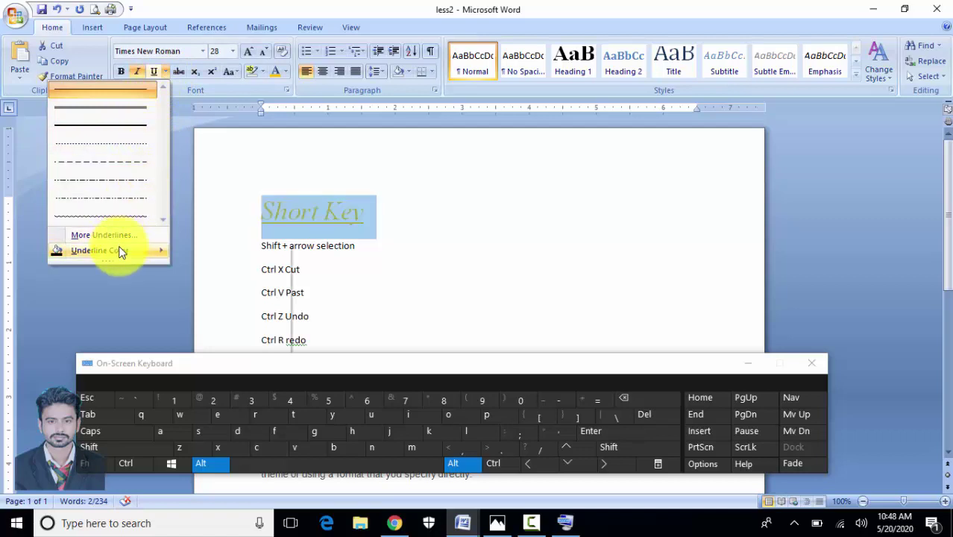
mouse_move(121, 250)
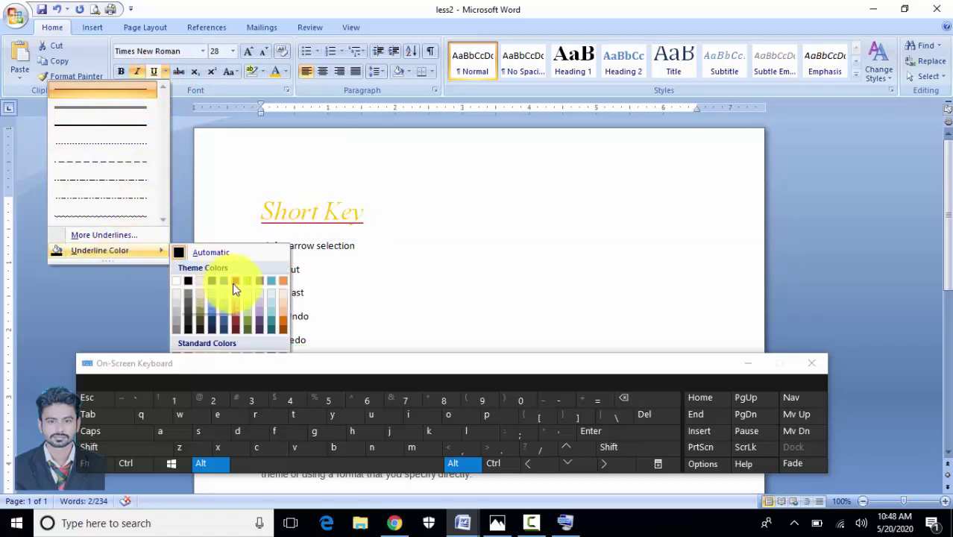
left_click(233, 283)
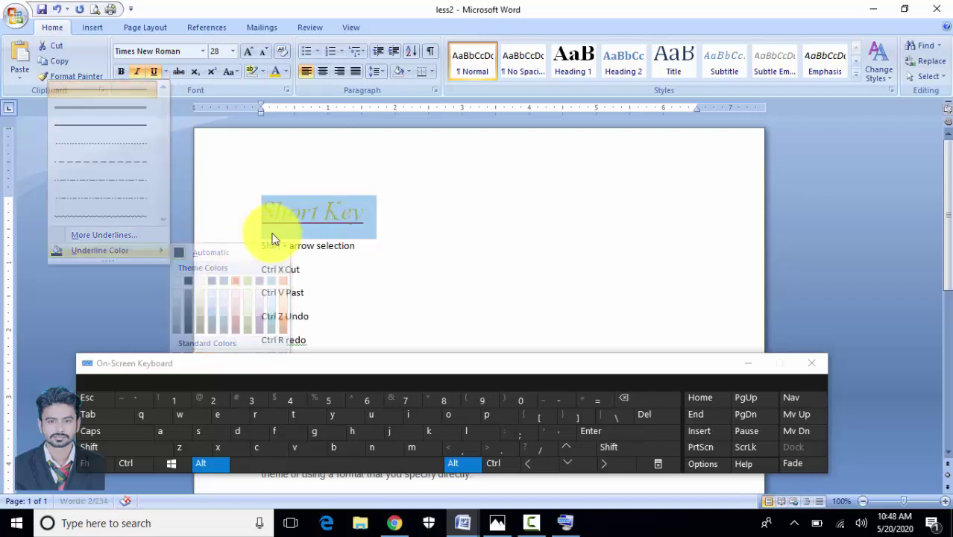
left_click(165, 71)
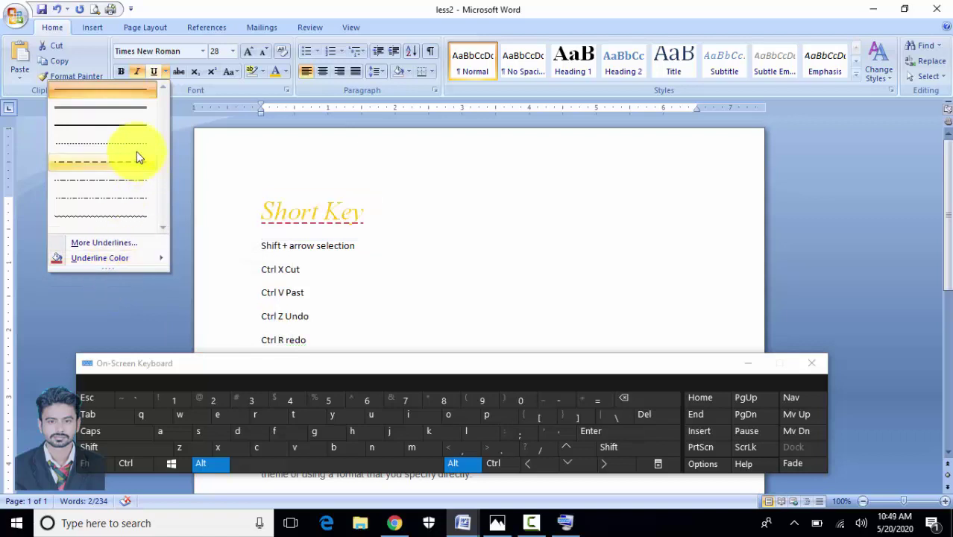
left_click(120, 112)
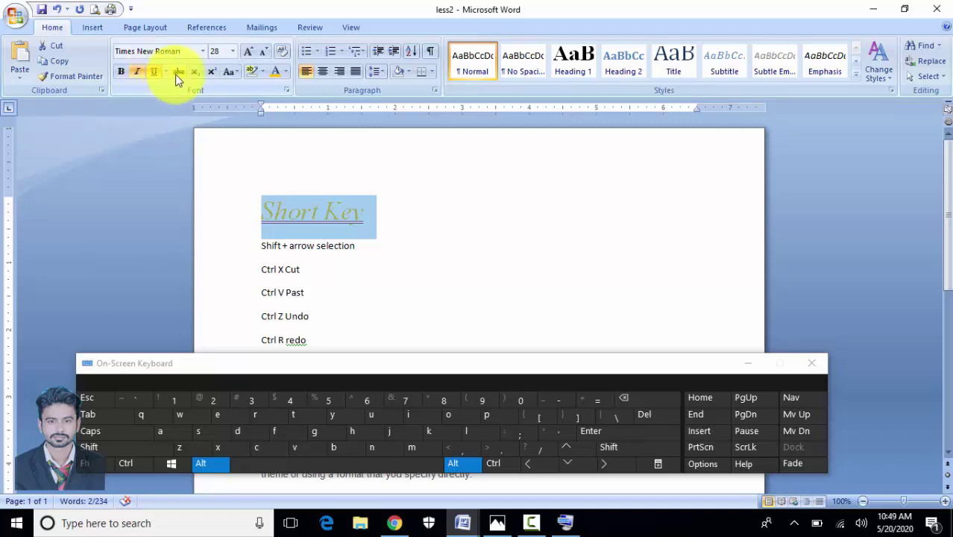
Switch to Chrome, return to the Google results and search for "strikethrough in ms word"
scroll(352, 234, "down", 2)
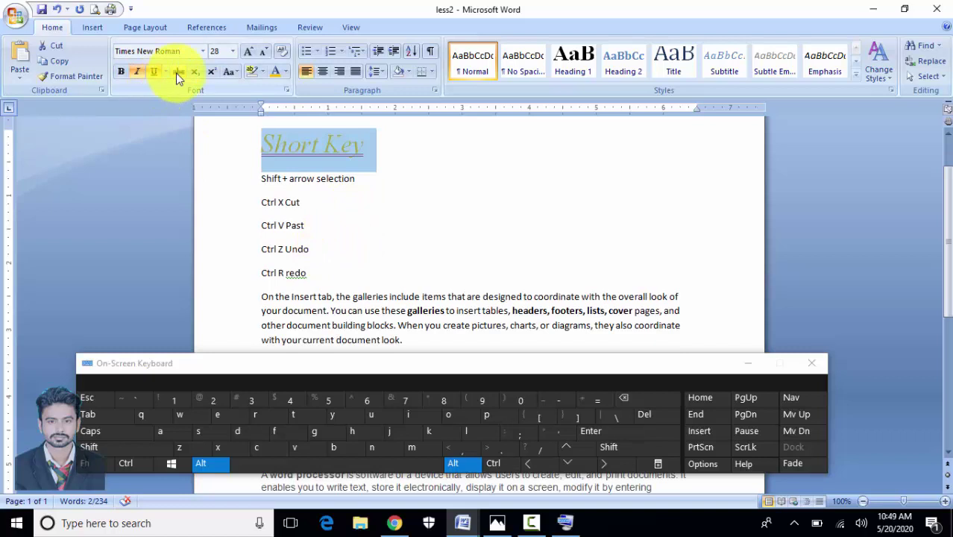
left_click(389, 525)
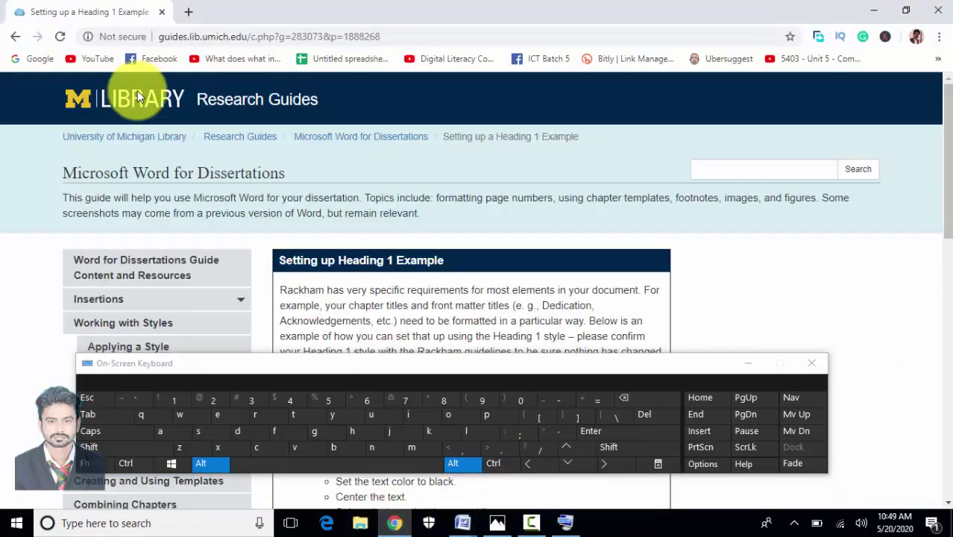
left_click(14, 37)
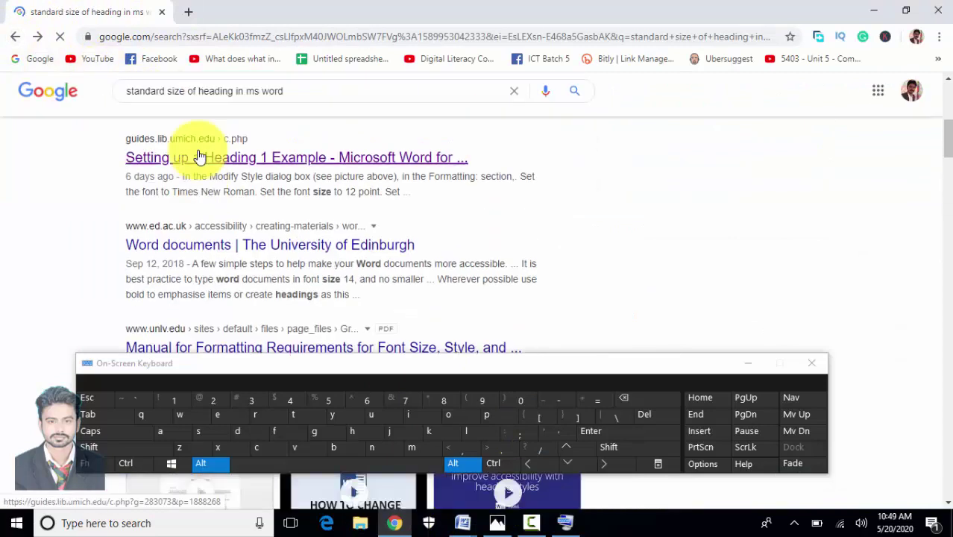
left_click_drag(140, 104, 319, 100)
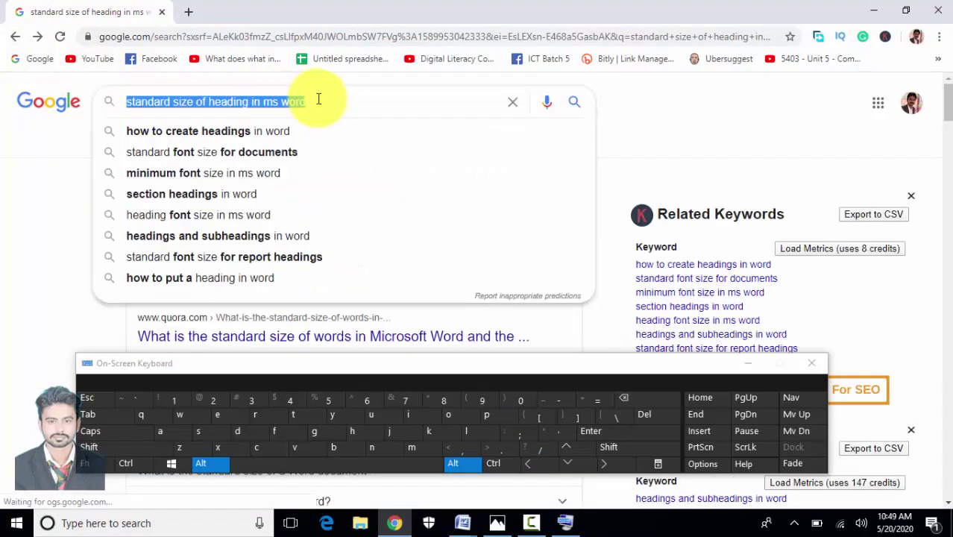
key("shift")
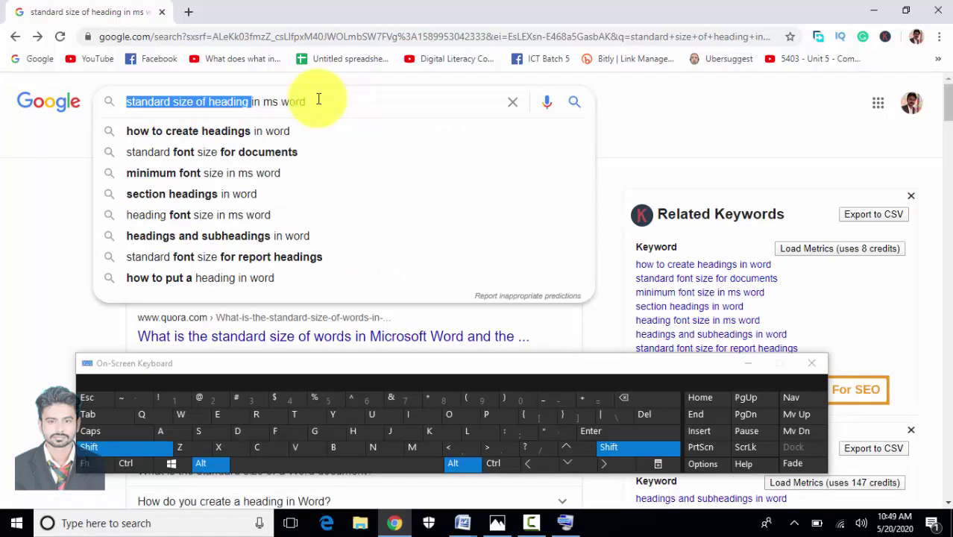
type("stik")
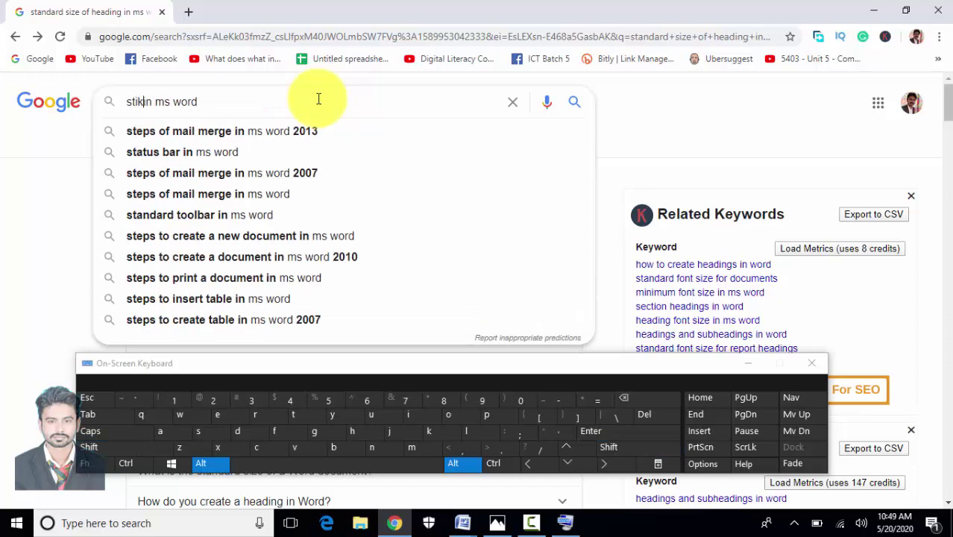
type("e th")
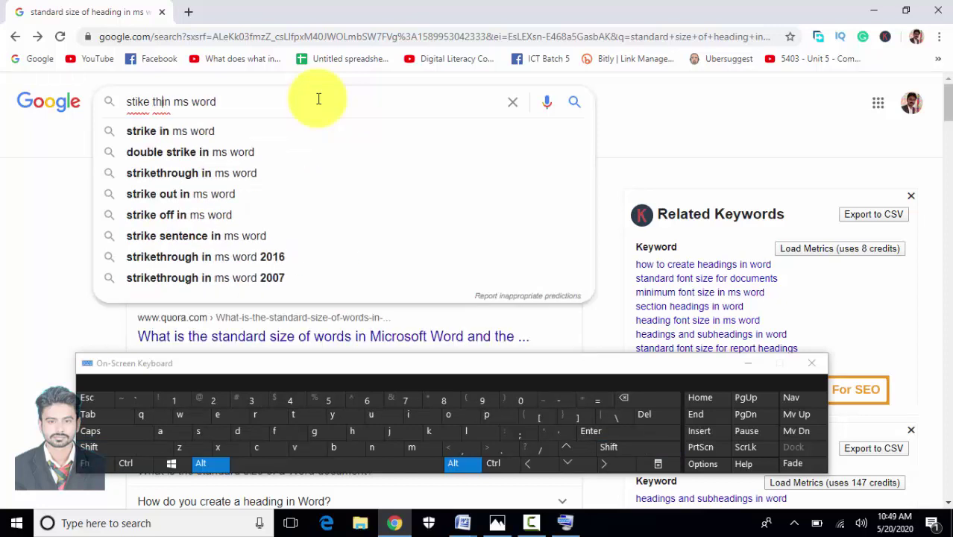
left_click(251, 176)
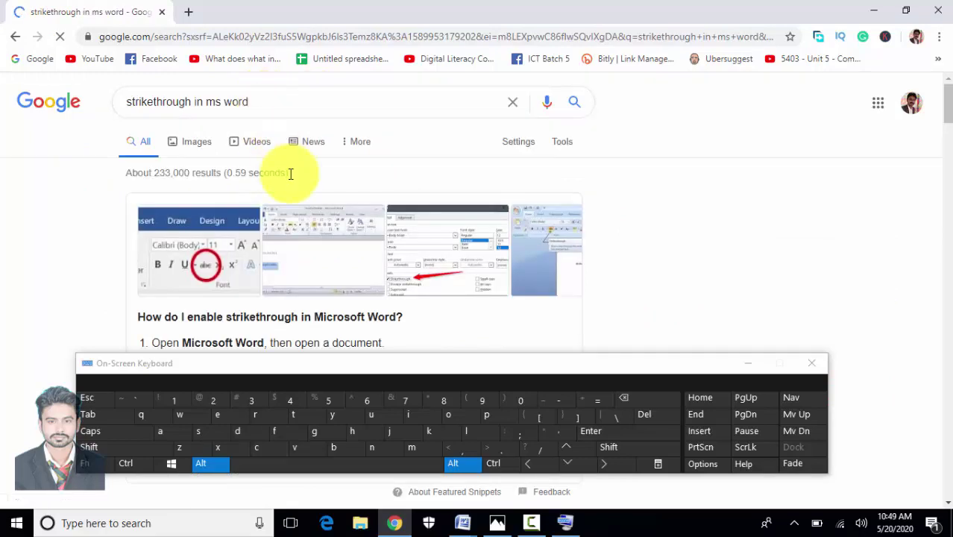
Expand the related question "How do I strikethrough text in Word?" in the search results to read its answer
scroll(289, 175, "down", 4)
scroll(289, 179, "down", 2)
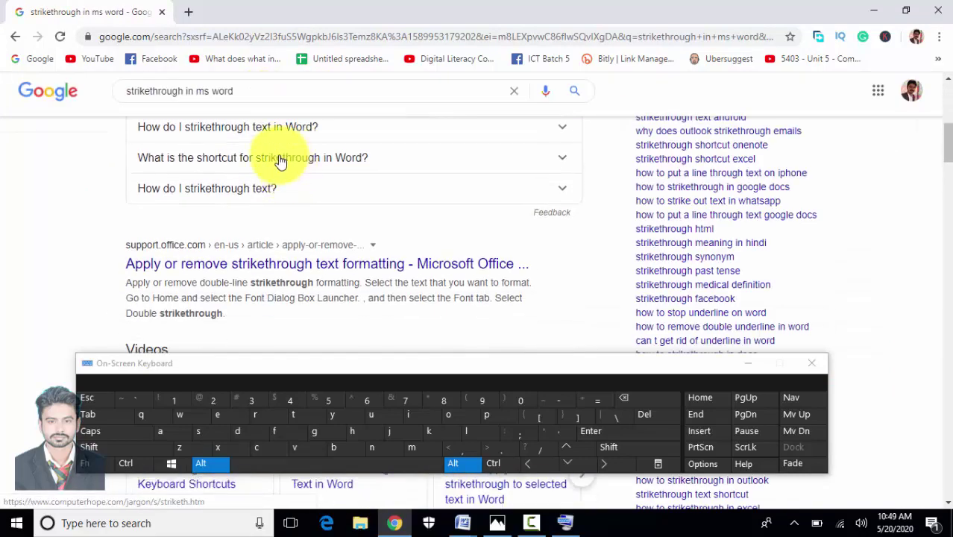
left_click(275, 137)
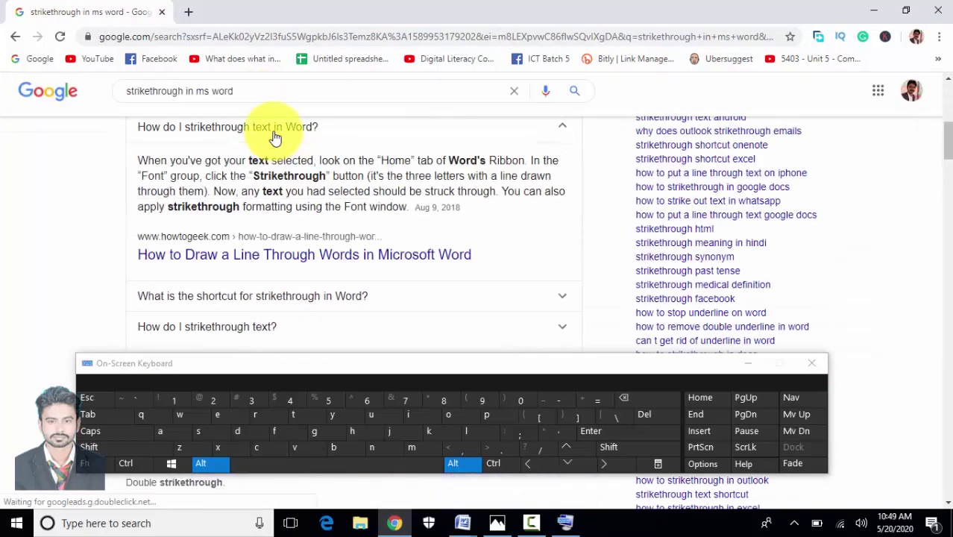
scroll(274, 170, "up", 4)
scroll(273, 170, "up", 2)
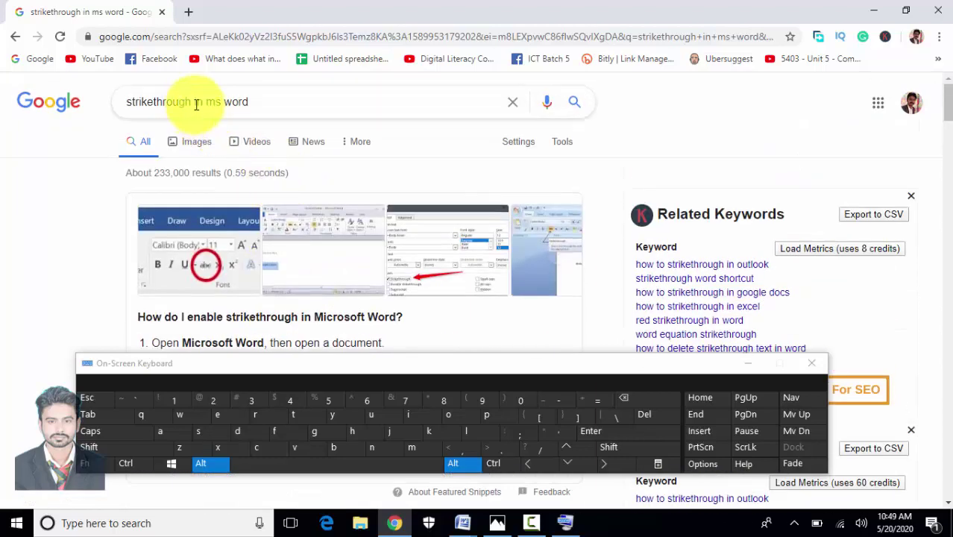
Refine the Google query to "strikethrough help in ms word" and run the search
left_click_drag(196, 102, 266, 101)
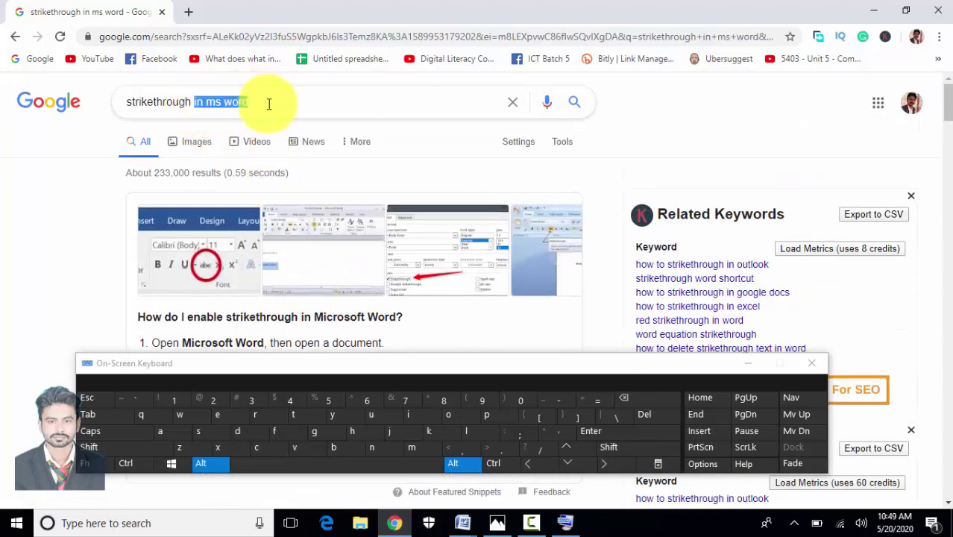
mouse_move(199, 104)
left_mouse_down()
mouse_move(268, 105)
mouse_move(198, 103)
left_mouse_up()
left_click(196, 103)
type("help")
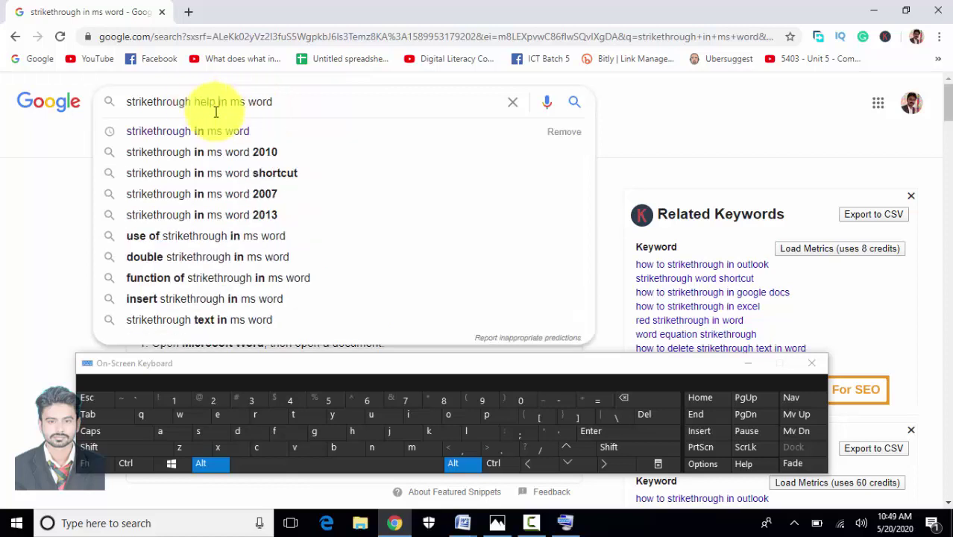
key("Escape")
key("Return")
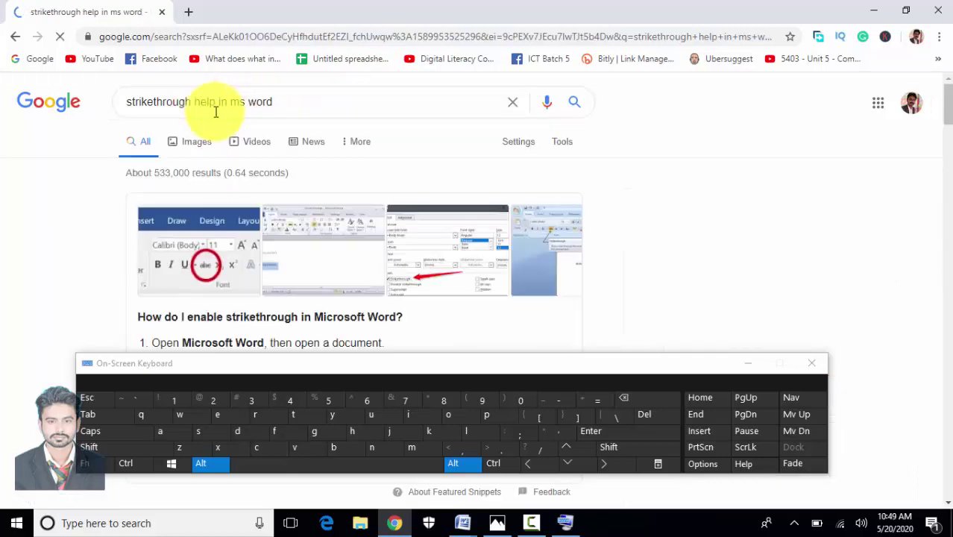
Look through the web results for an explanation of strikethrough in Word
scroll(236, 203, "down", 1)
scroll(236, 203, "down", 3)
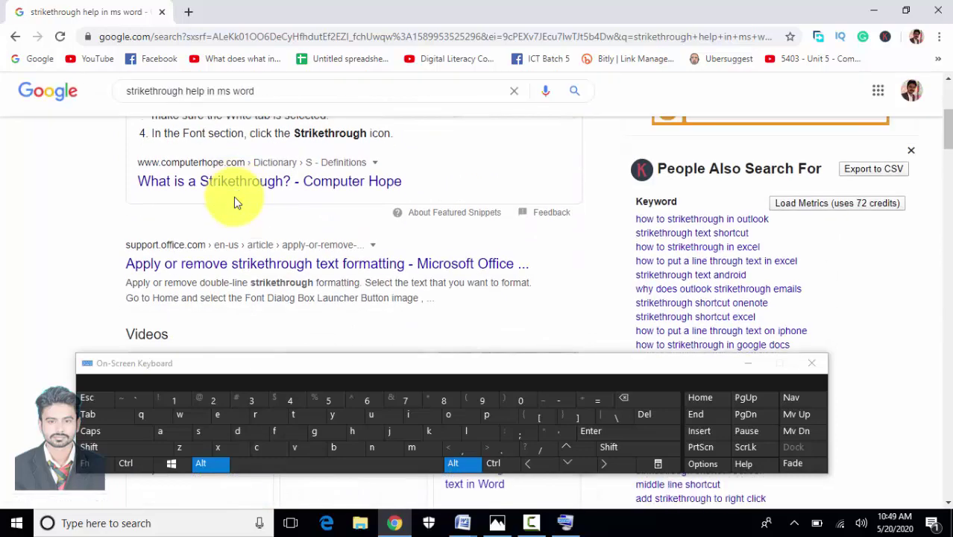
scroll(236, 202, "up", 1)
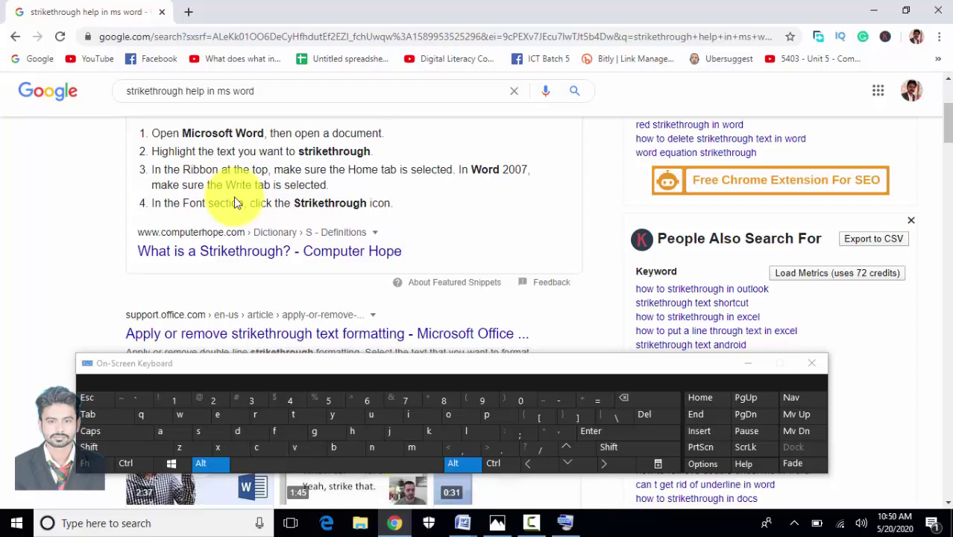
scroll(236, 203, "down", 1)
scroll(236, 201, "down", 3)
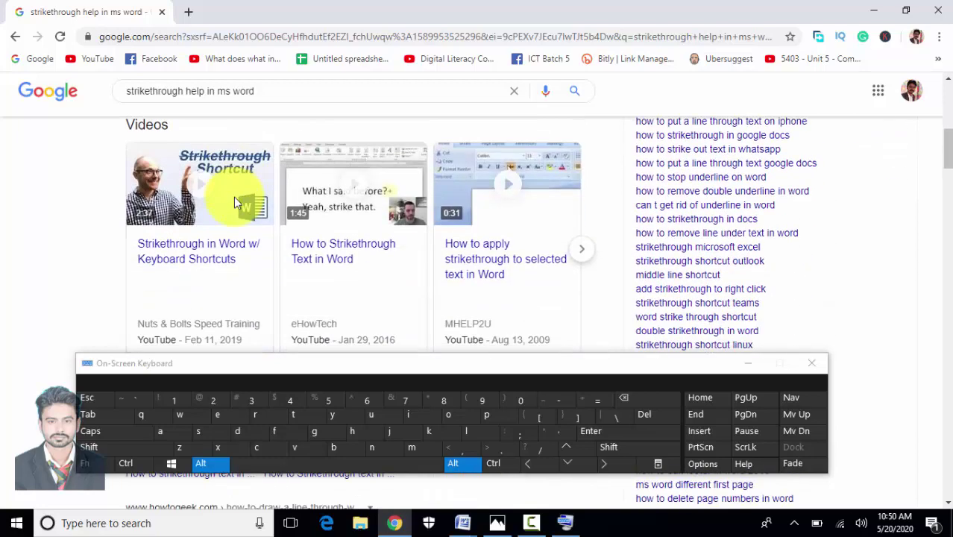
scroll(235, 202, "down", 3)
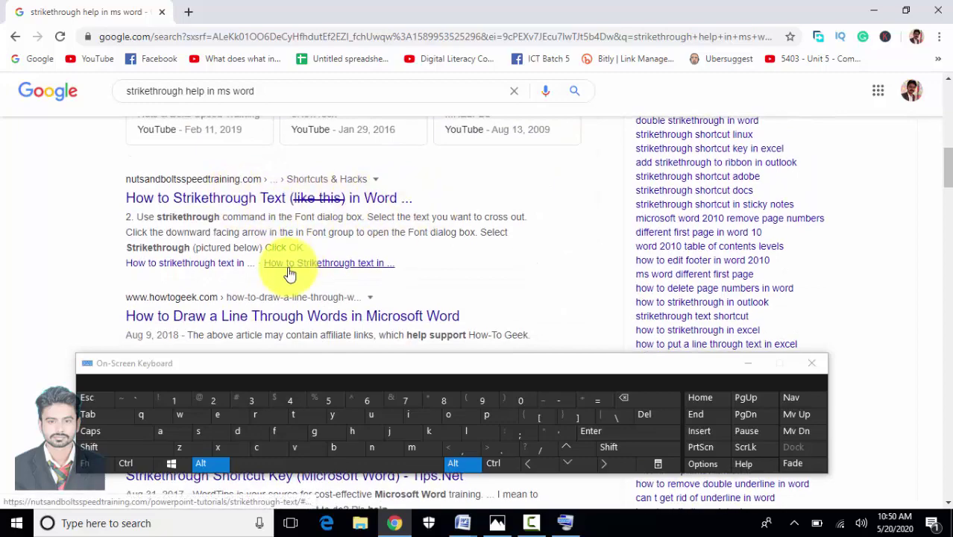
scroll(288, 271, "down", 1)
scroll(289, 269, "down", 1)
scroll(276, 265, "up", 10)
Show the image results for the query and preview the rshankar.com picture on applying single or double strikethrough
left_click(202, 144)
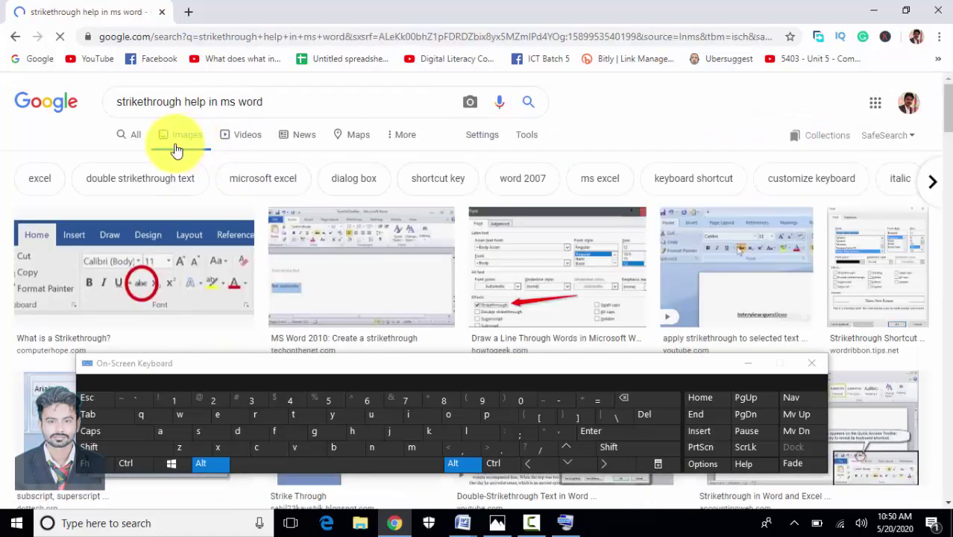
scroll(502, 336, "down", 2)
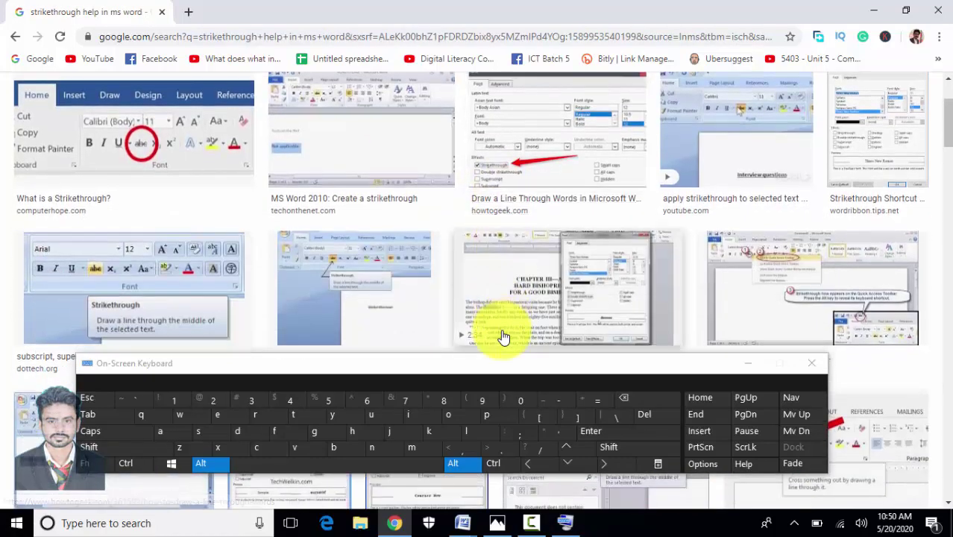
scroll(503, 336, "down", 6)
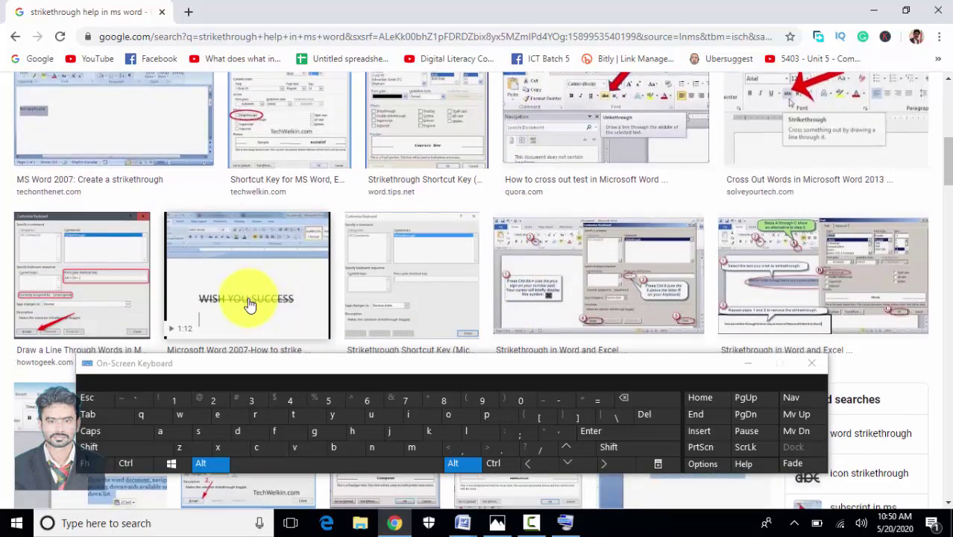
scroll(250, 306, "down", 3)
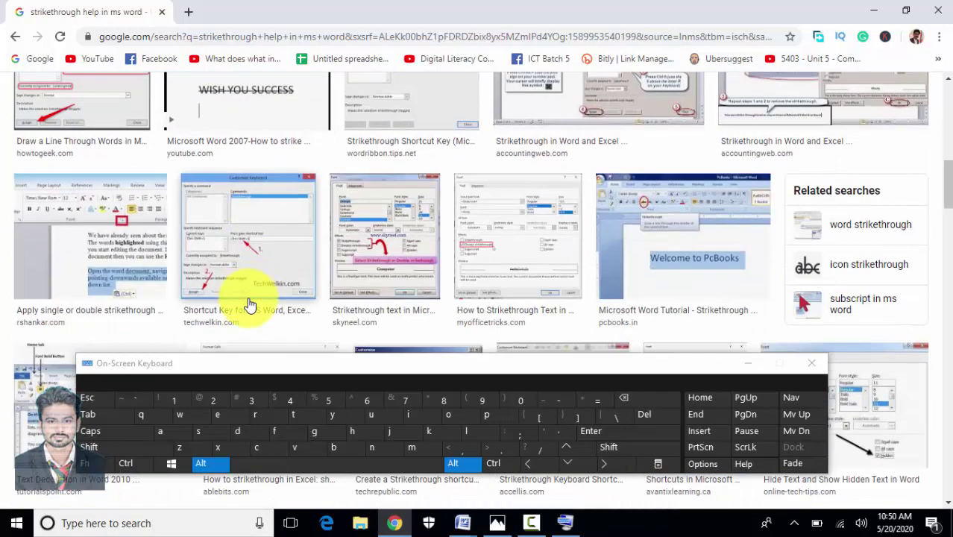
left_click(109, 261)
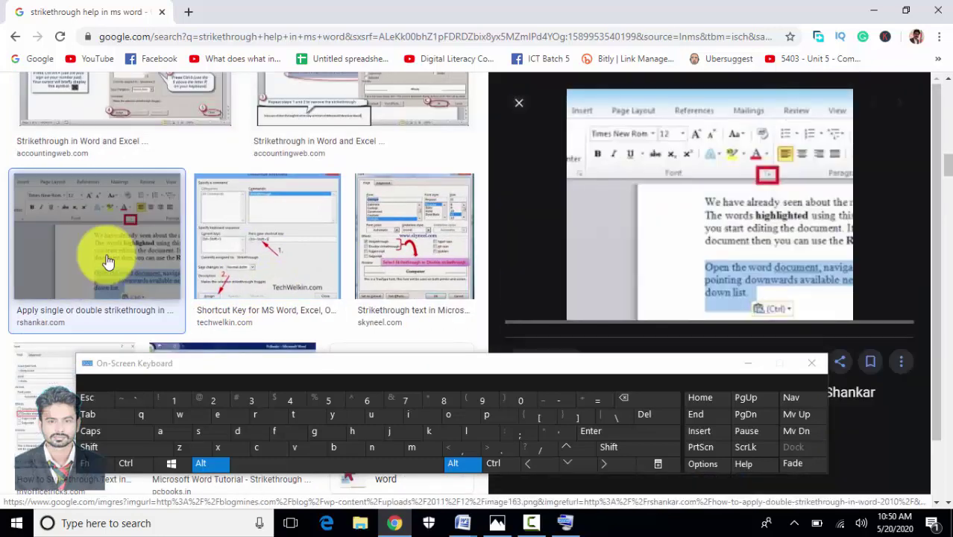
Switch back to the less2 document in Word and place the cursor at the end of the "Ctrl X Cut" line
mouse_move(457, 507)
left_click(502, 496)
left_click(341, 209)
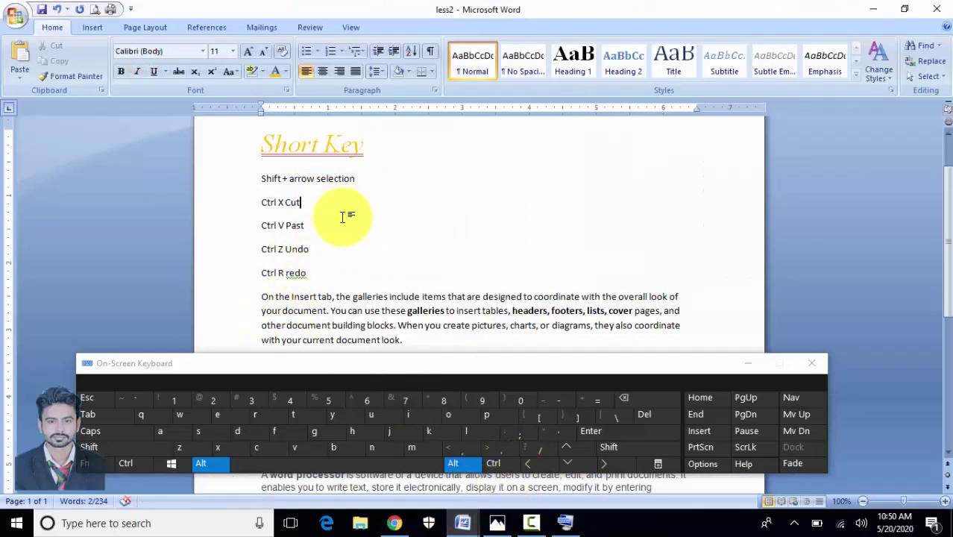
scroll(346, 300, "down", 2)
scroll(429, 280, "down", 2)
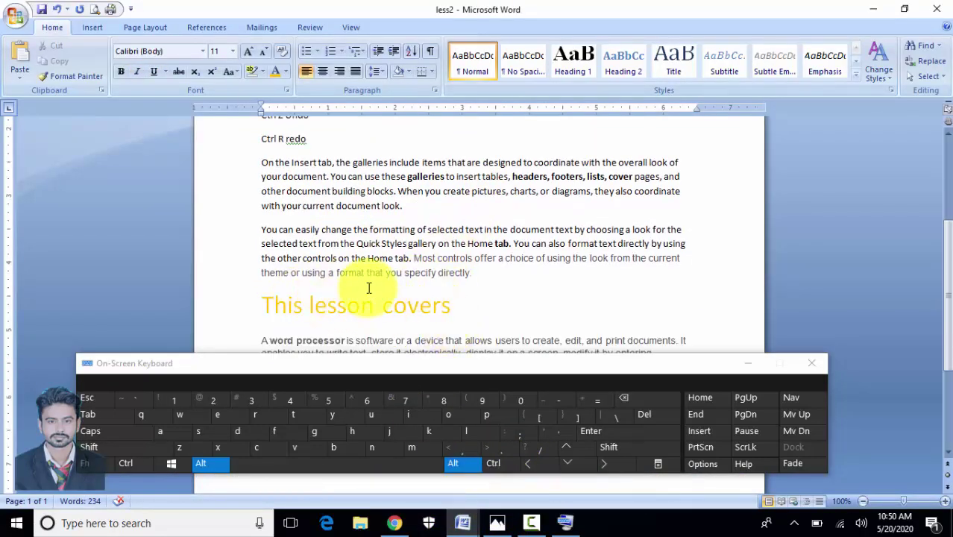
scroll(365, 290, "down", 5)
double_click(336, 310)
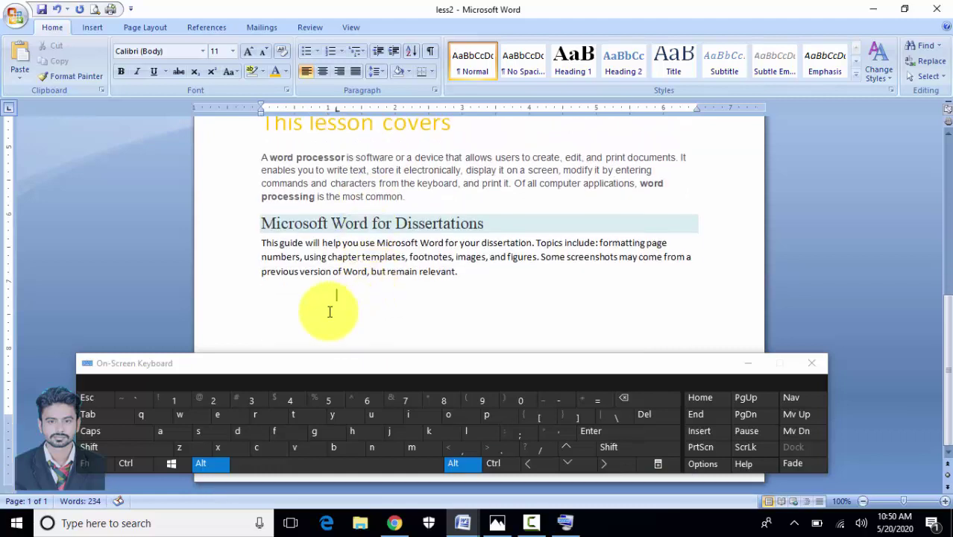
double_click(266, 311)
left_click(280, 301)
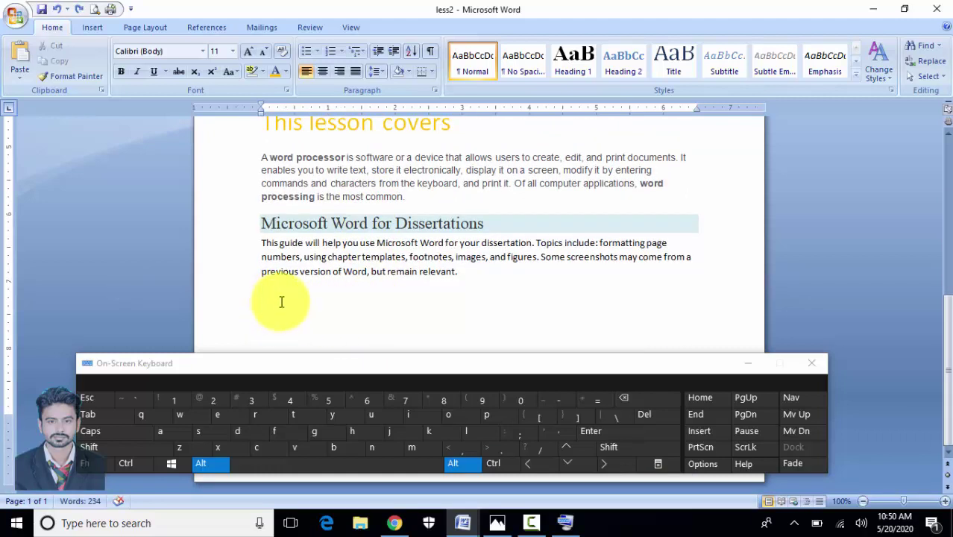
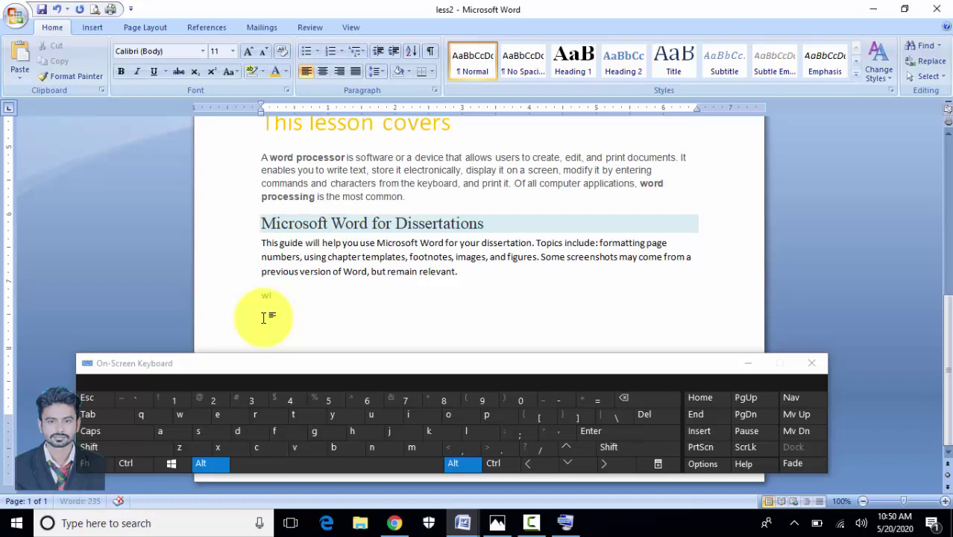
Apply strikethrough to "On the Insert tab, the galleries include items" in the Insert tab paragraph
scroll(263, 317, "up", 8)
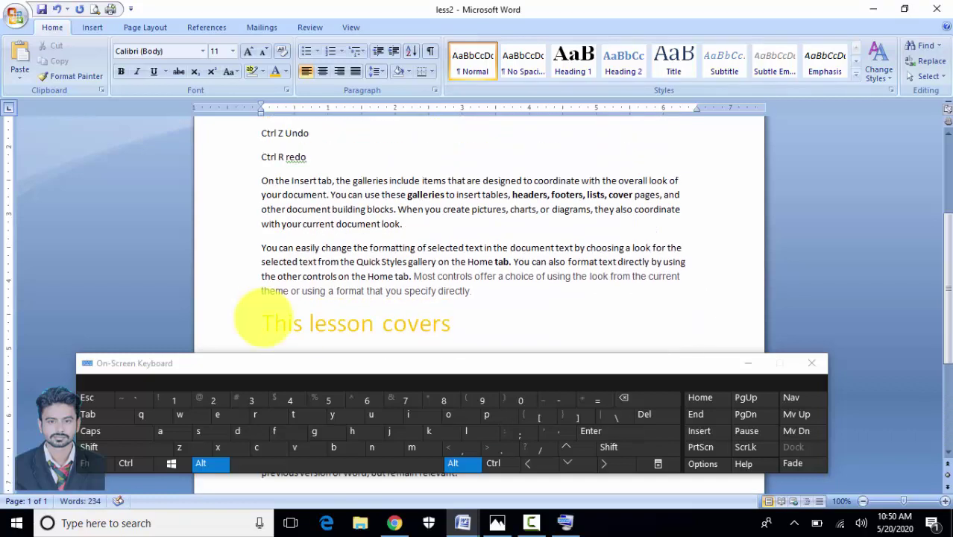
scroll(246, 306, "down", 1)
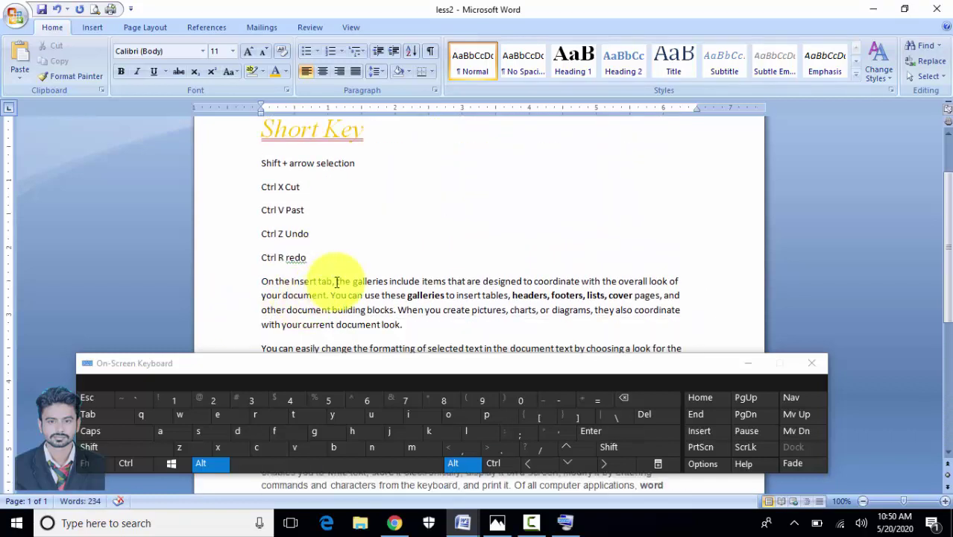
left_click_drag(265, 281, 447, 283)
left_click(178, 73)
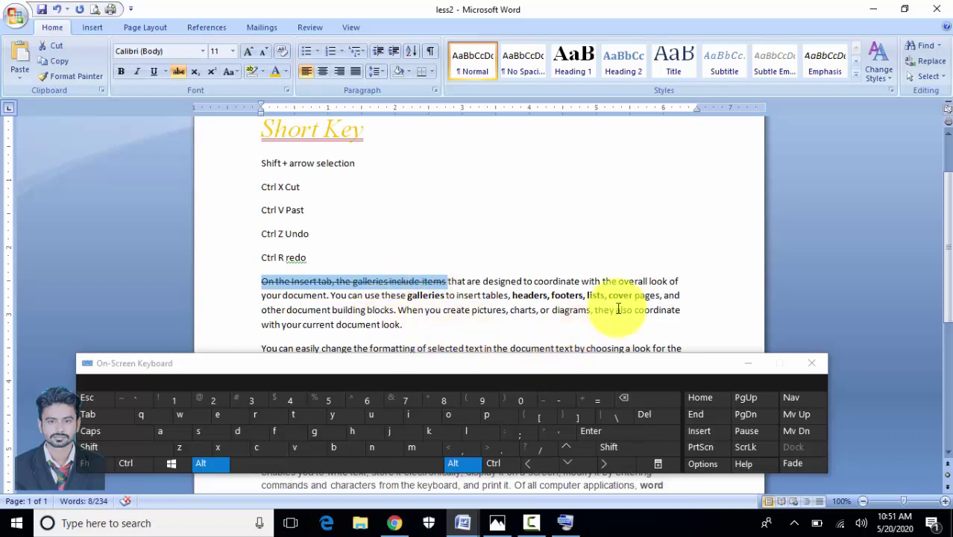
Apply strikethrough to "change the formatting of selected text in" in the paragraph beginning "You can easily"
scroll(581, 326, "down", 2)
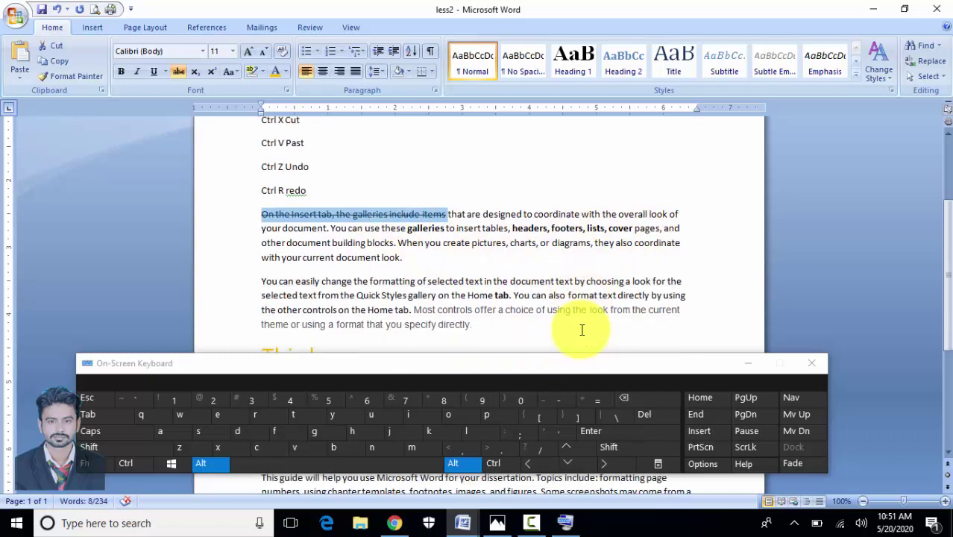
left_click_drag(345, 283, 493, 283)
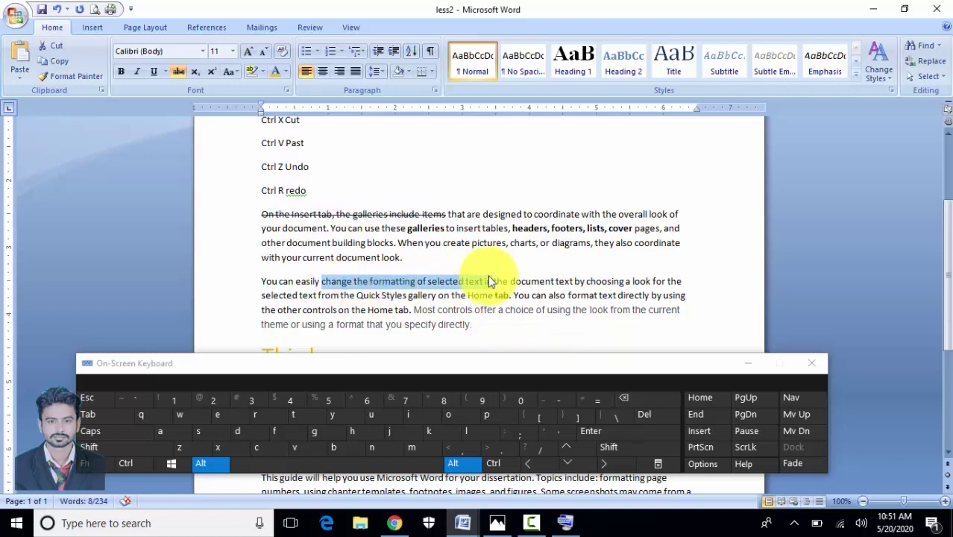
left_click(179, 73)
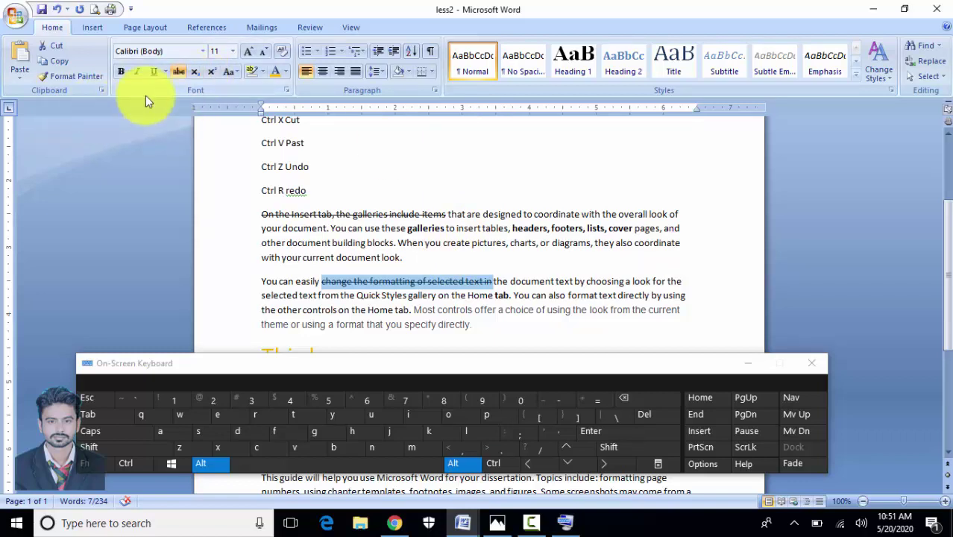
scroll(362, 214, "up", 3)
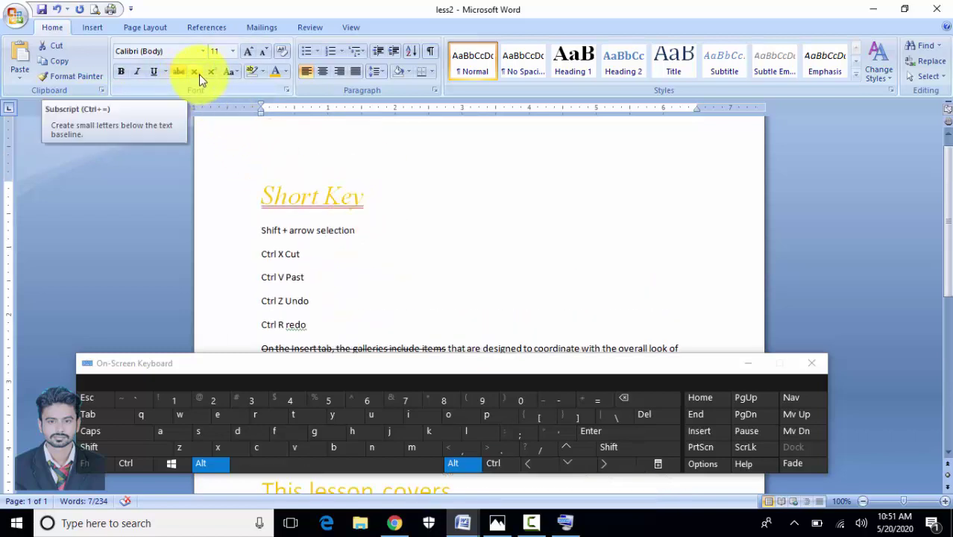
Add the line "H20" below the Microsoft Word for Dissertations paragraph and format its 2 as subscript
scroll(299, 256, "down", 4)
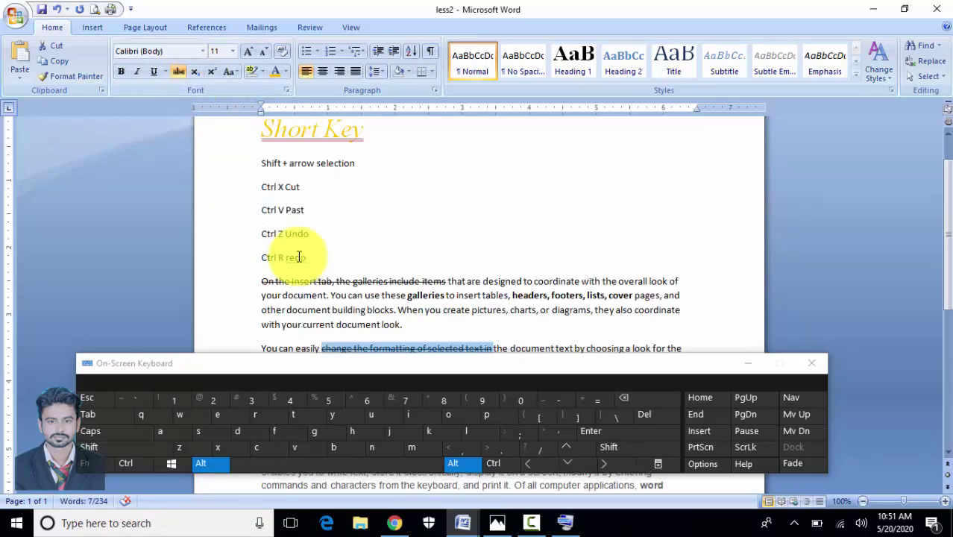
scroll(298, 256, "down", 5)
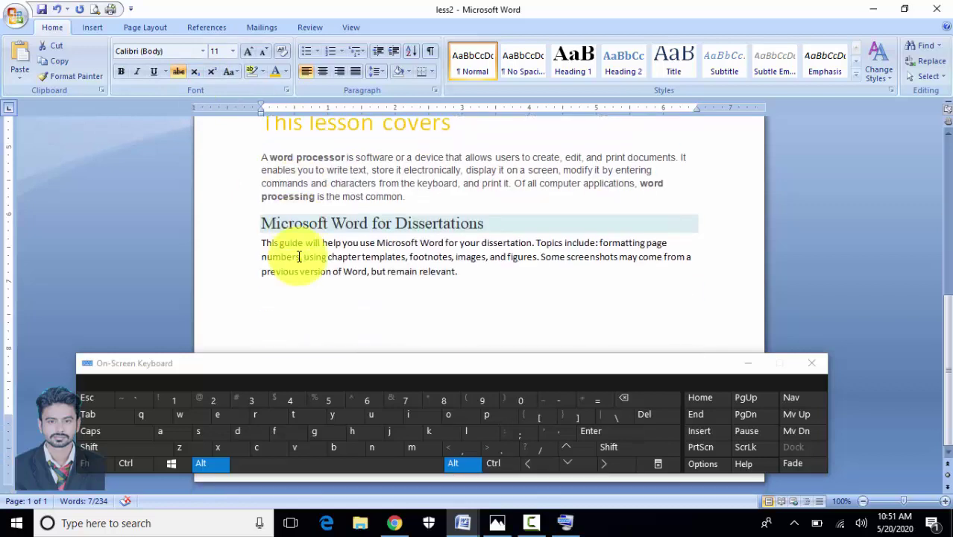
left_click(283, 299)
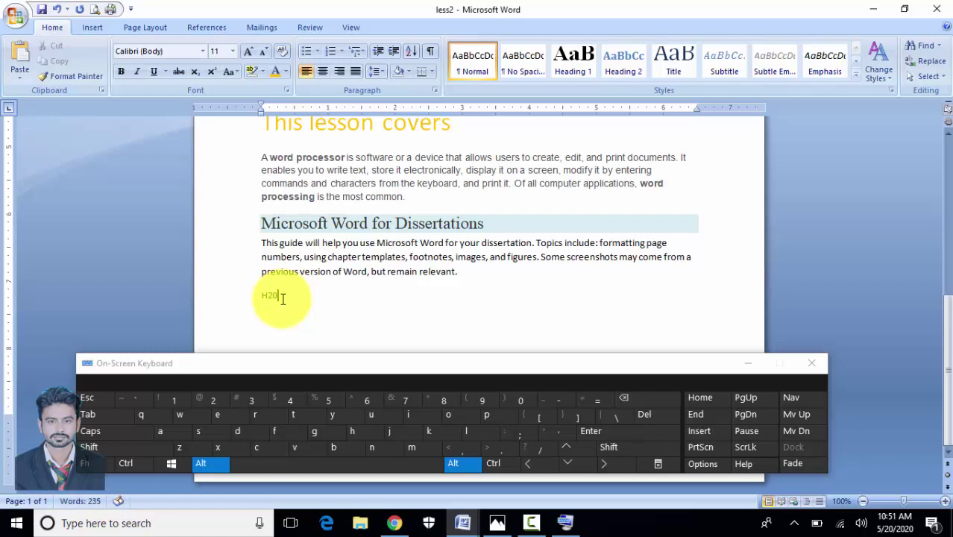
key("shift+Left")
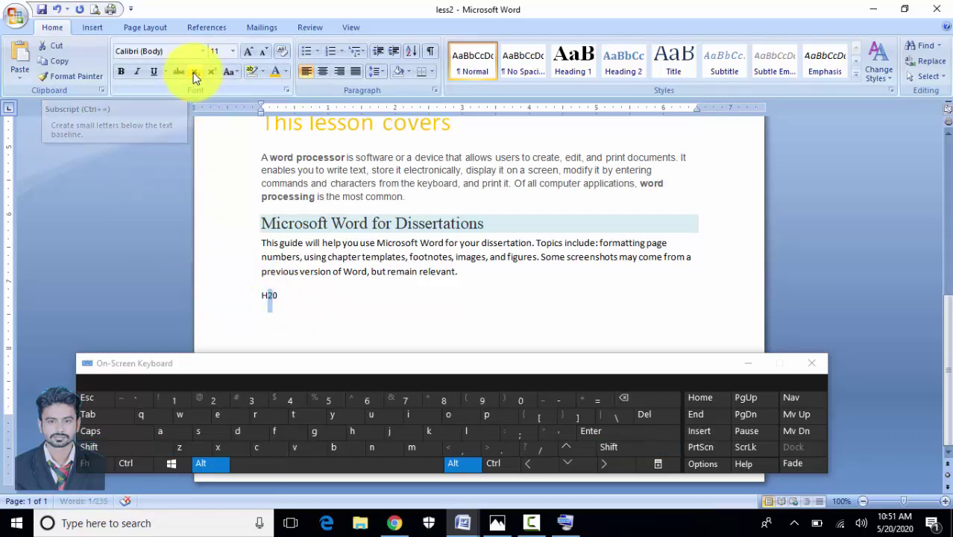
left_click(273, 295)
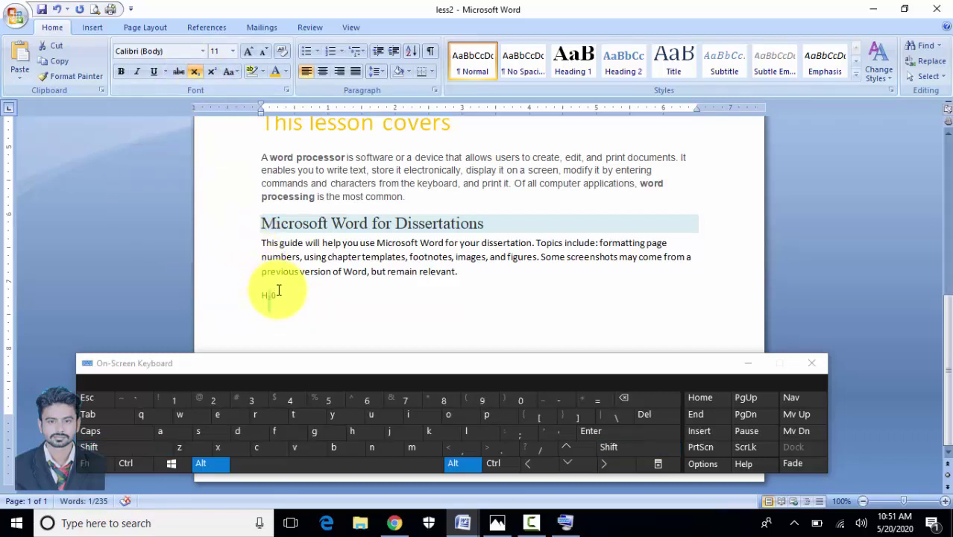
Enlarge the H20 formula to font size 20
left_click_drag(288, 296, 260, 297)
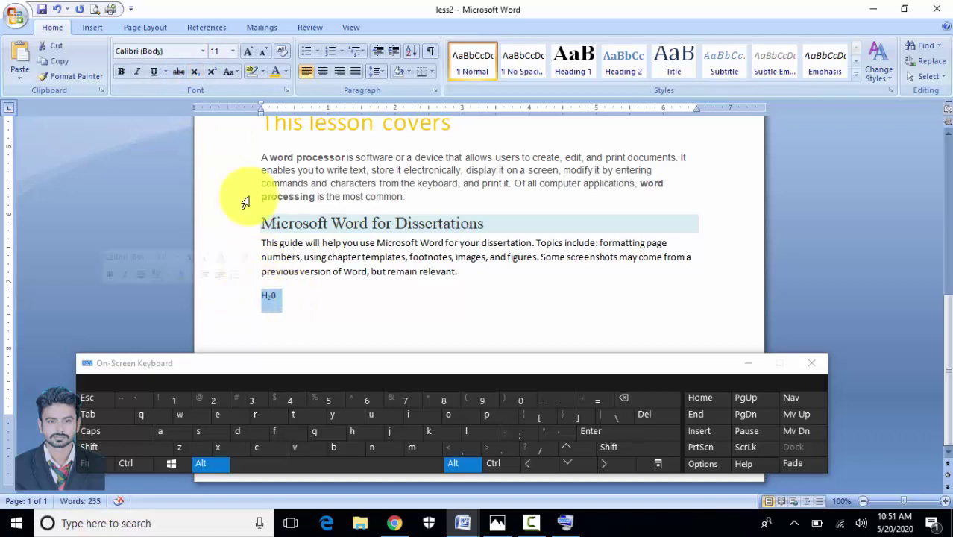
left_click(247, 53)
left_click(247, 54)
left_click(247, 54)
left_click(247, 54)
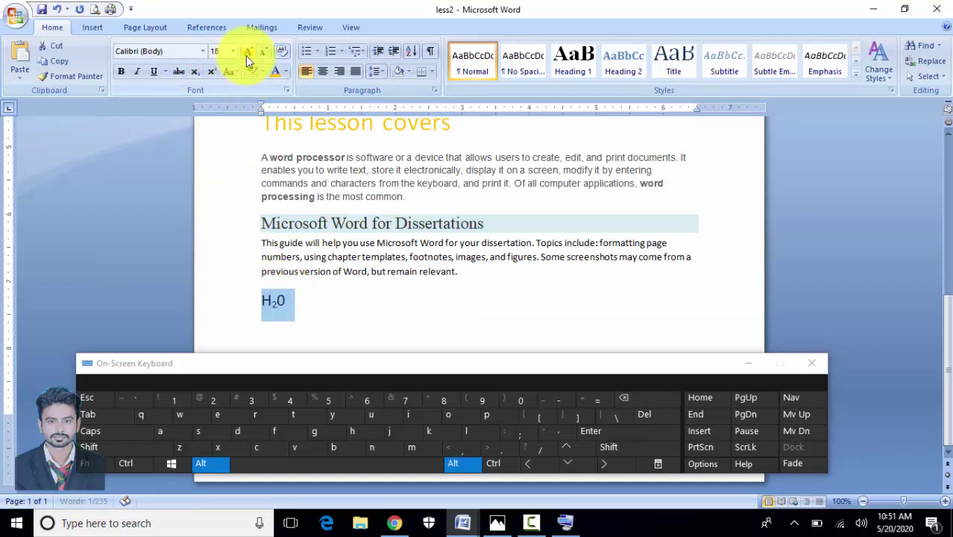
left_click(247, 54)
left_click(453, 306)
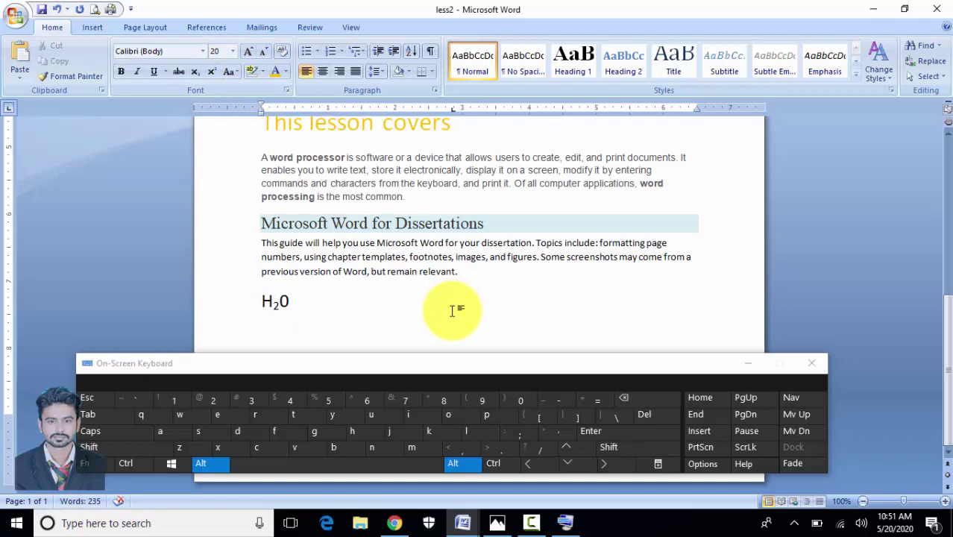
Add "(200)10" after the H20 formula on the same line and format the 10 as subscript
left_click(320, 300)
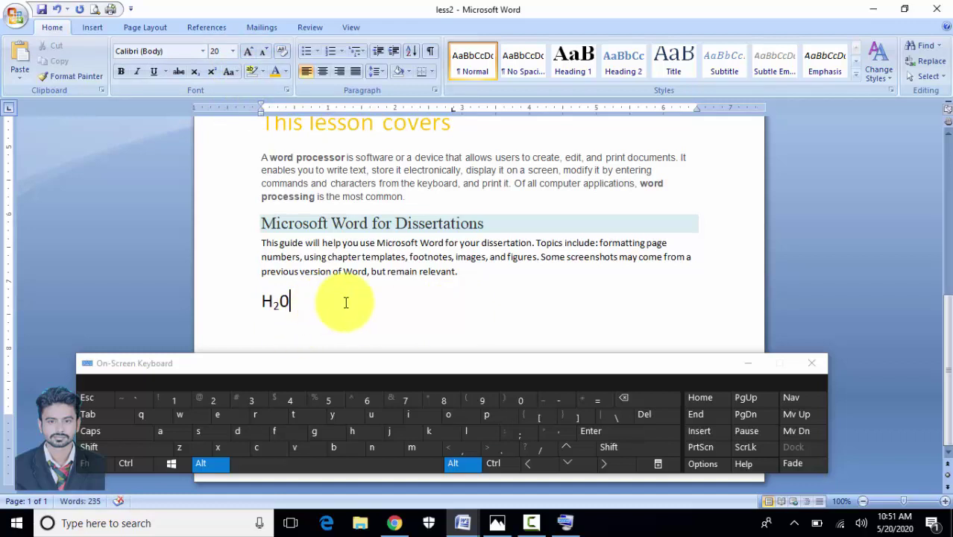
type("(200)")
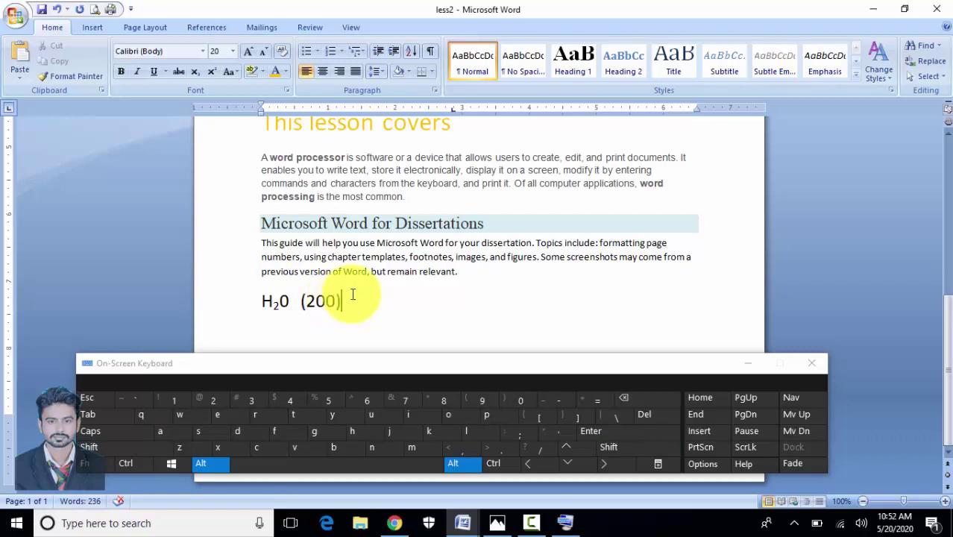
type("10")
key("shift+Left")
key("shift+Left")
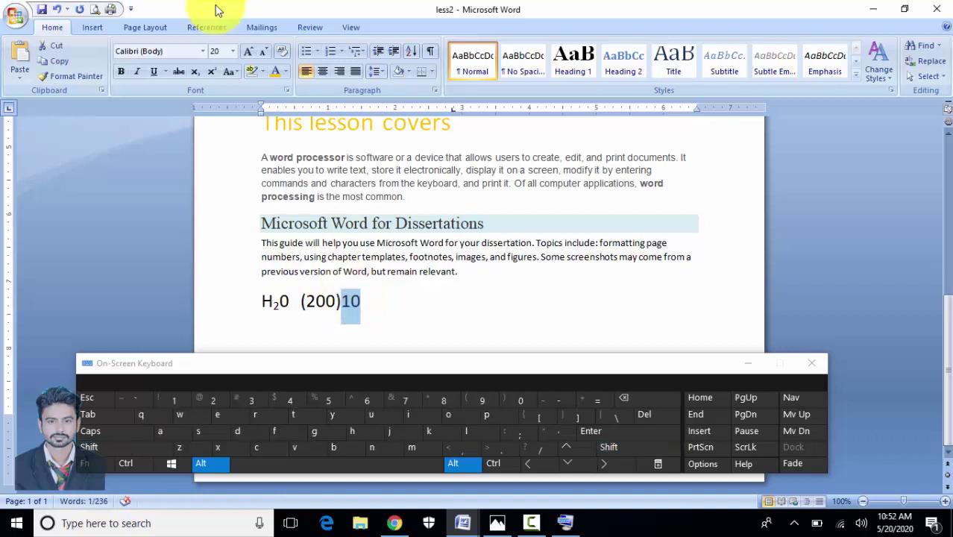
left_click(193, 74)
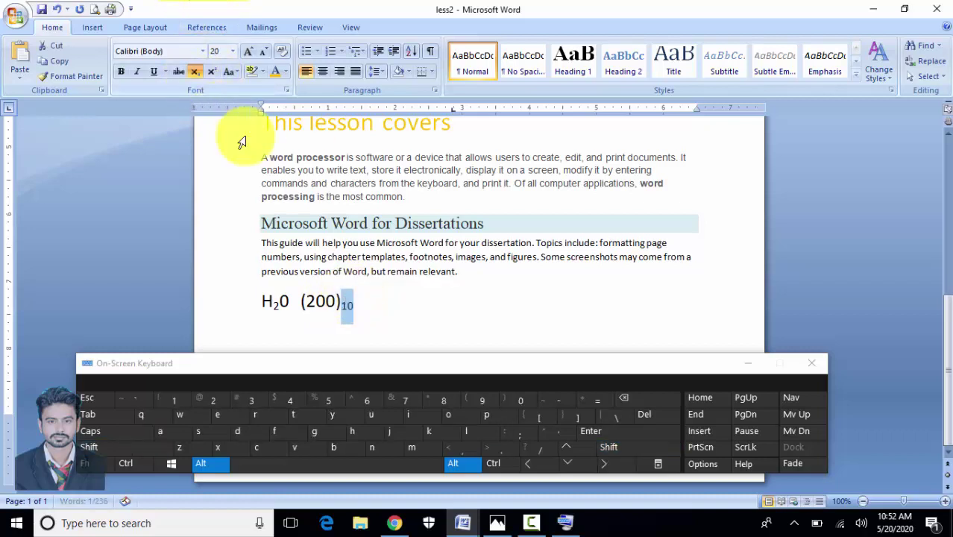
left_click(365, 307)
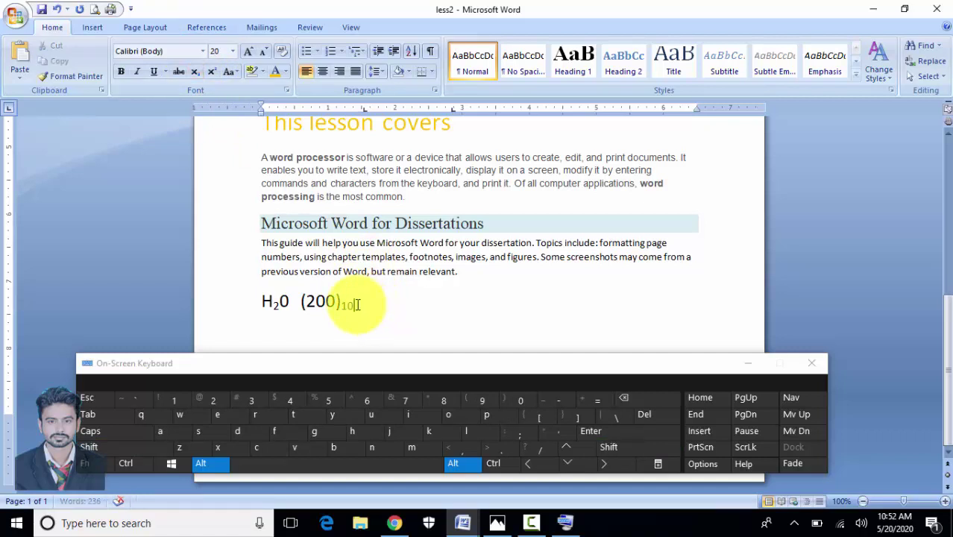
double_click(358, 304)
left_click(328, 303)
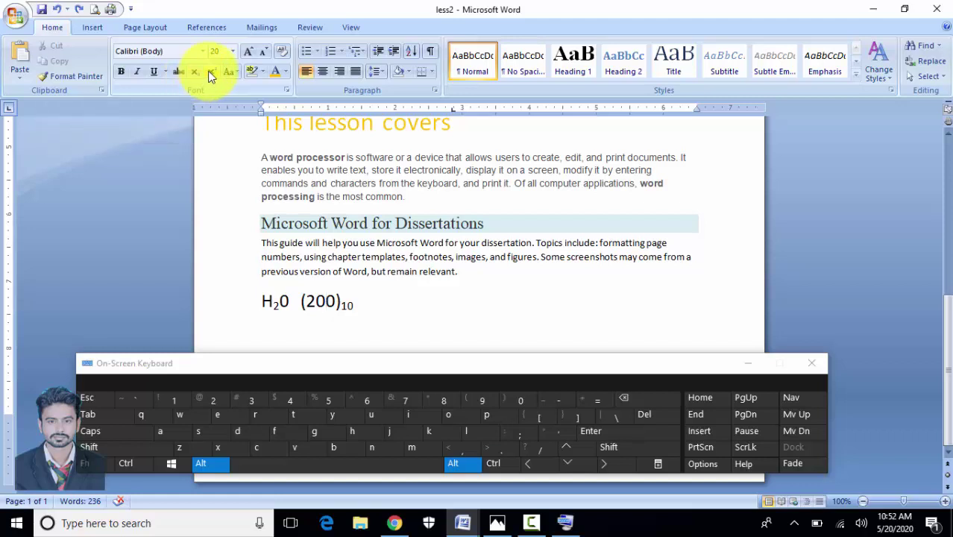
Insert the line "X2+X4" above the H20 formula and format its 2 as superscript
left_click(261, 301)
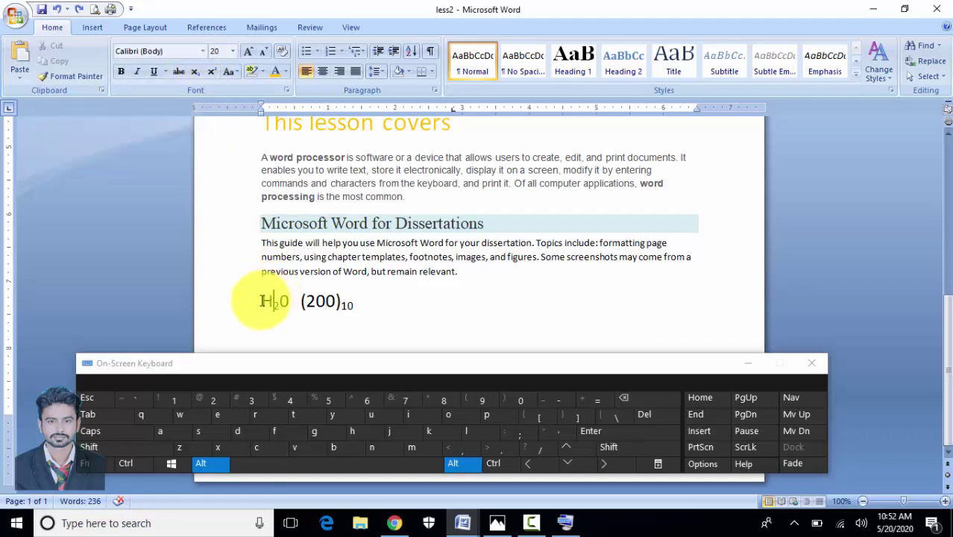
key("Return")
type("X2+X4")
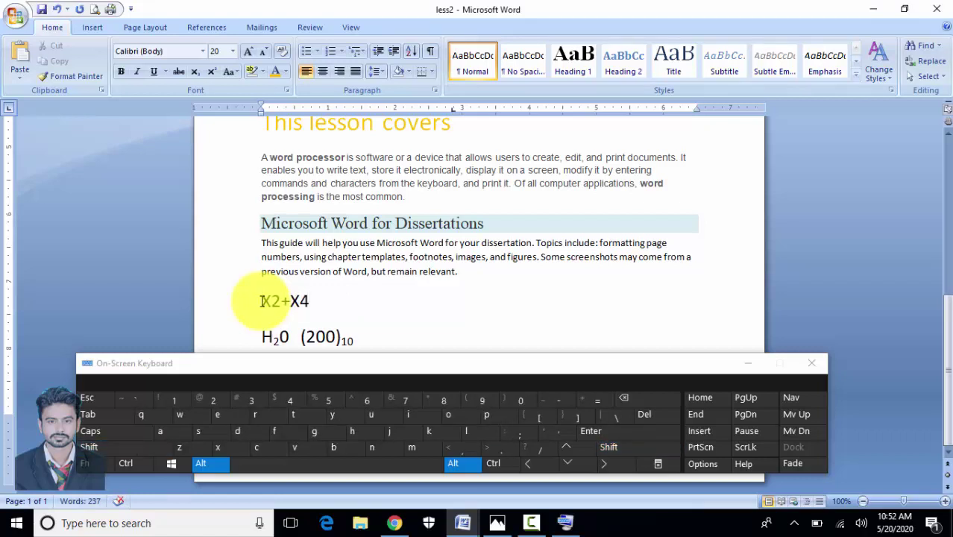
key("Left")
key("shift+Left")
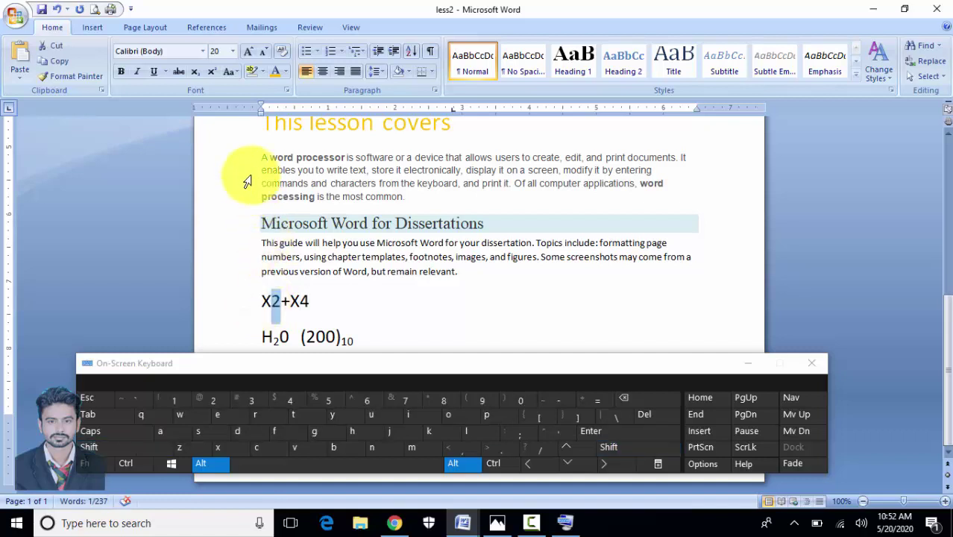
left_click(213, 72)
Format the 4 in the X2+X4 expression as superscript
left_click(306, 302)
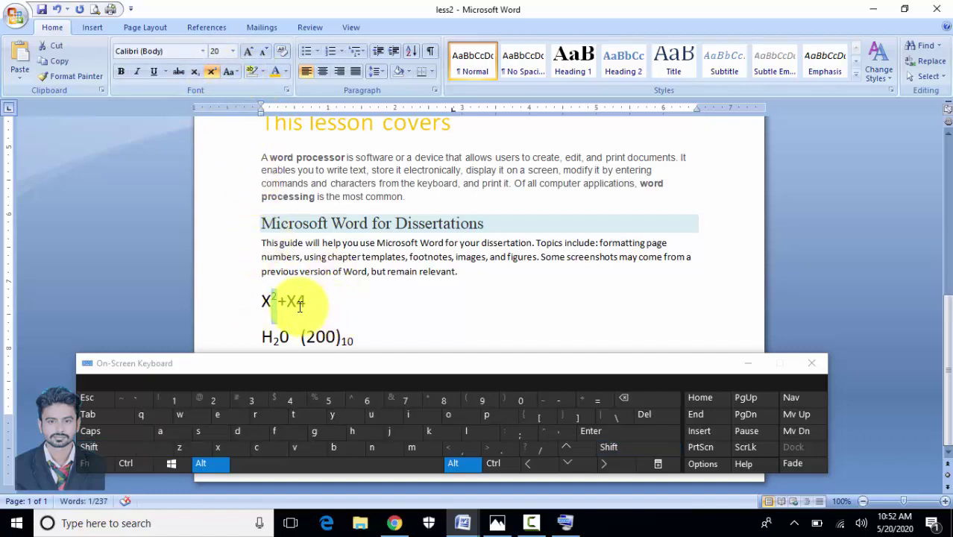
key("shift+Left")
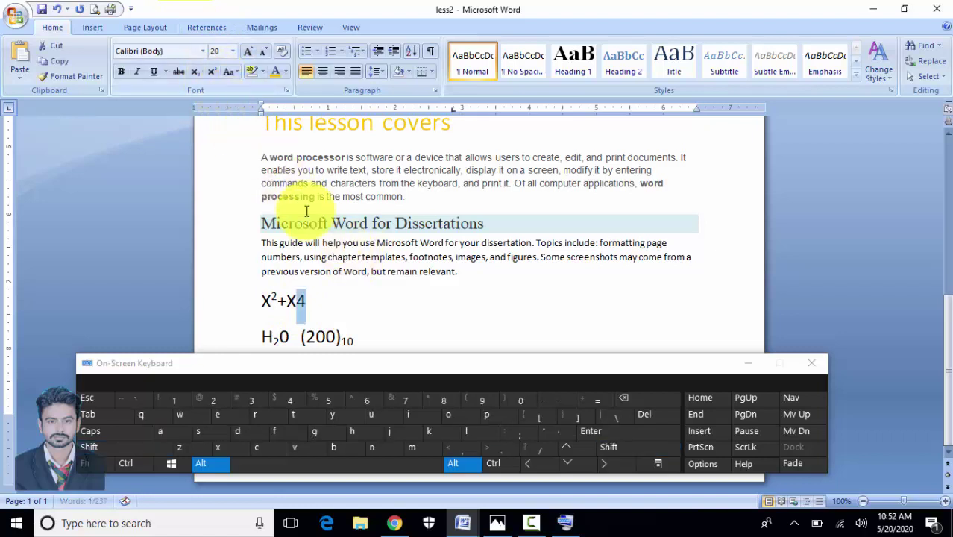
left_click(212, 71)
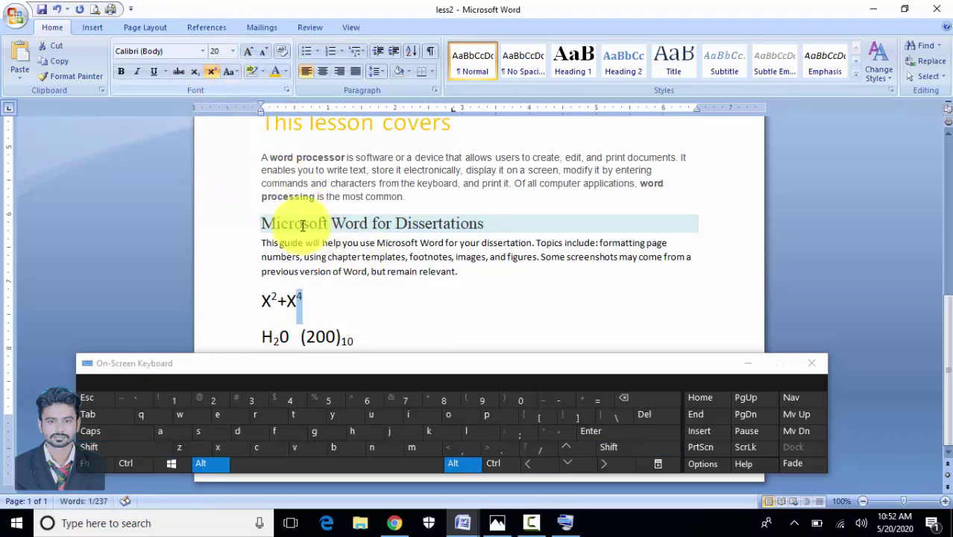
left_click(317, 275)
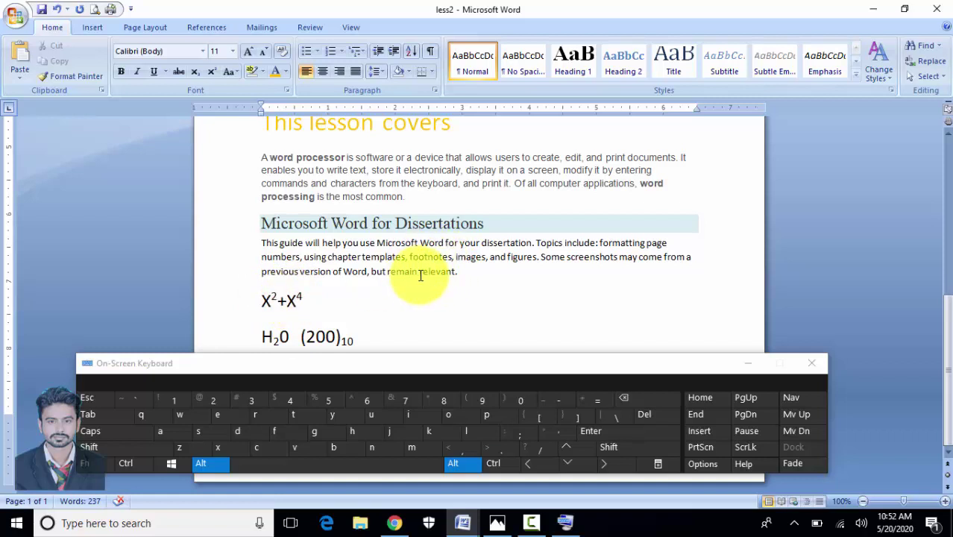
Review the formatting across the document, from the Short Key heading and strikethrough paragraphs down to the subscript and superscript examples
scroll(421, 278, "up", 4)
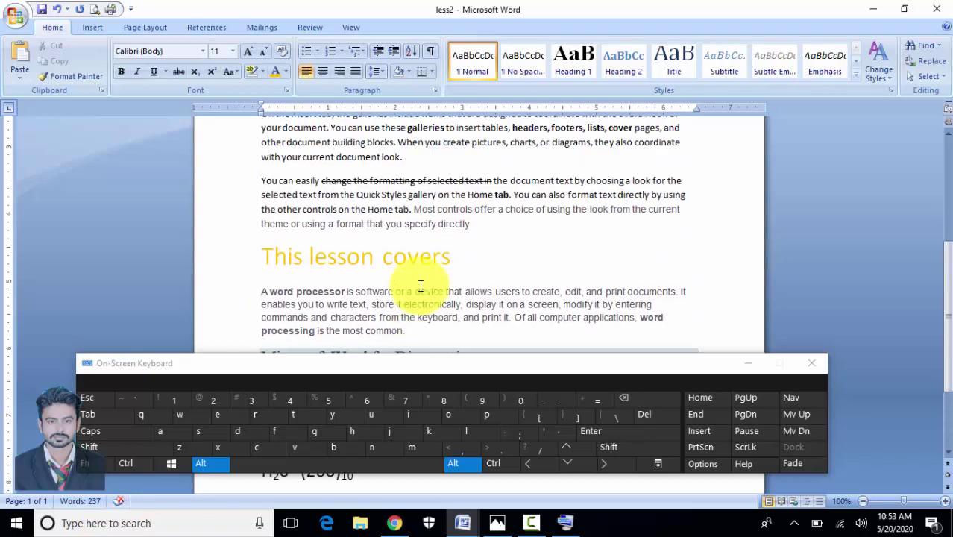
scroll(420, 286, "up", 10)
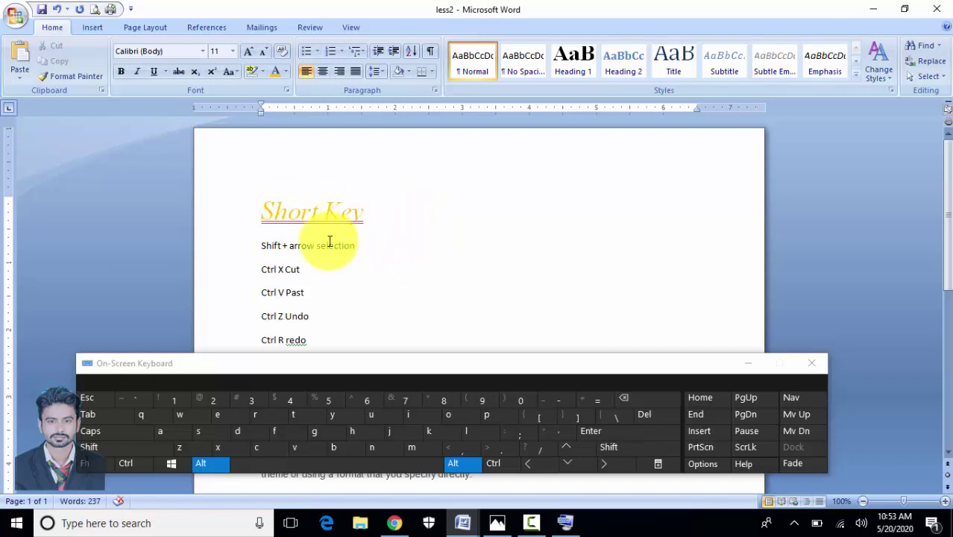
scroll(332, 264, "down", 4)
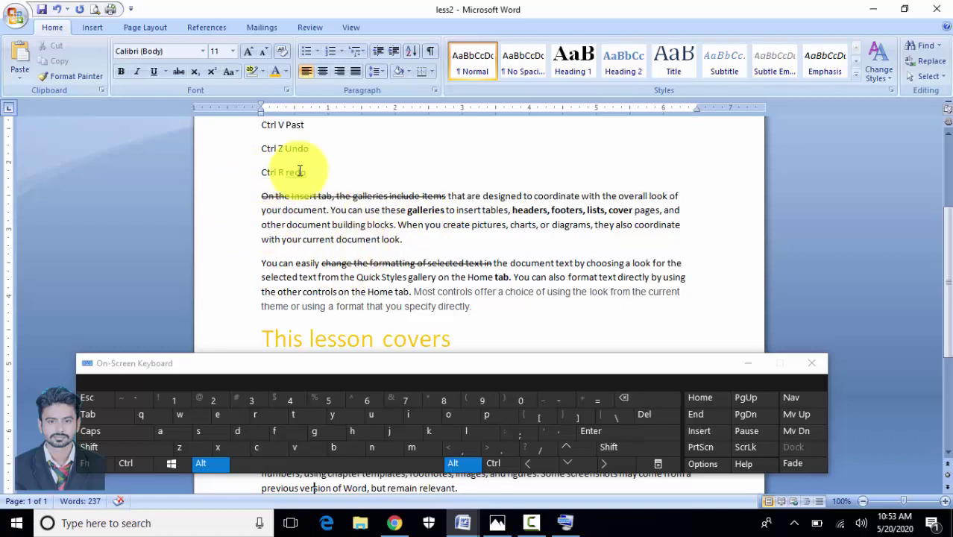
scroll(330, 230, "down", 1)
scroll(330, 231, "down", 5)
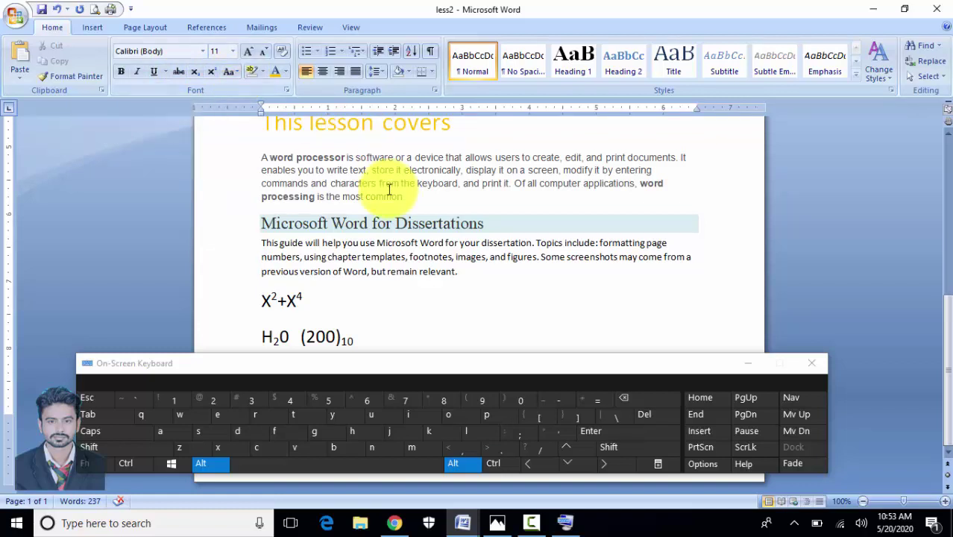
scroll(389, 191, "up", 10)
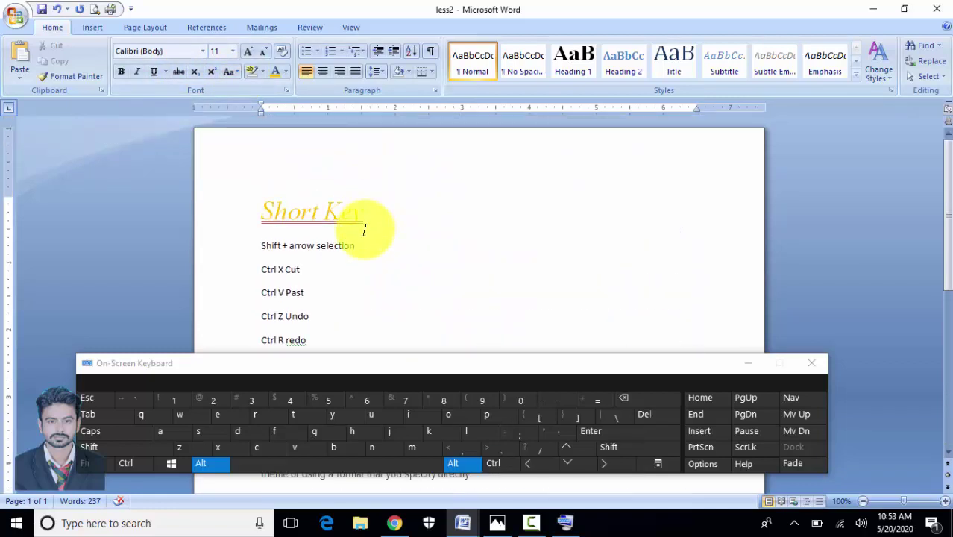
left_click(937, 9)
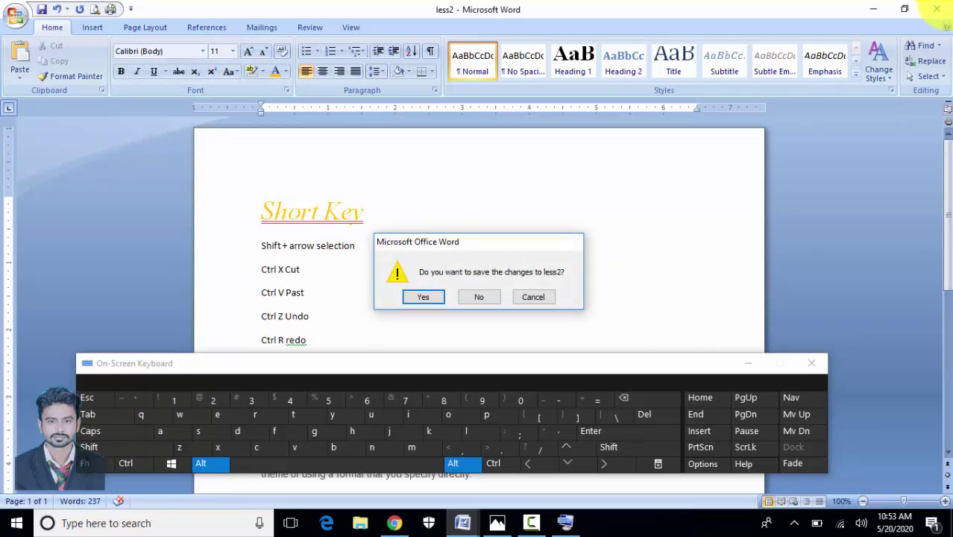
key("Escape")
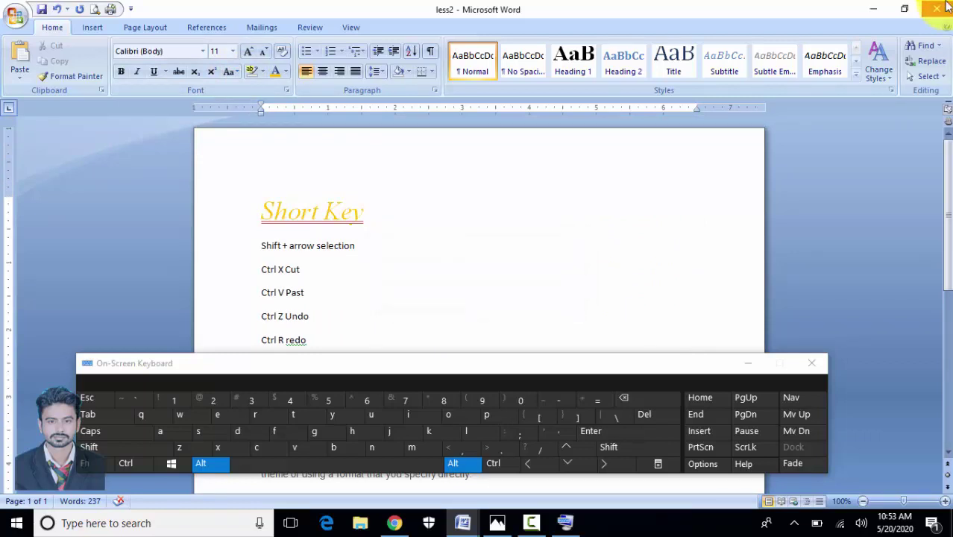
Change the heading "This lesson covers" to UPPERCASE
left_click(359, 206)
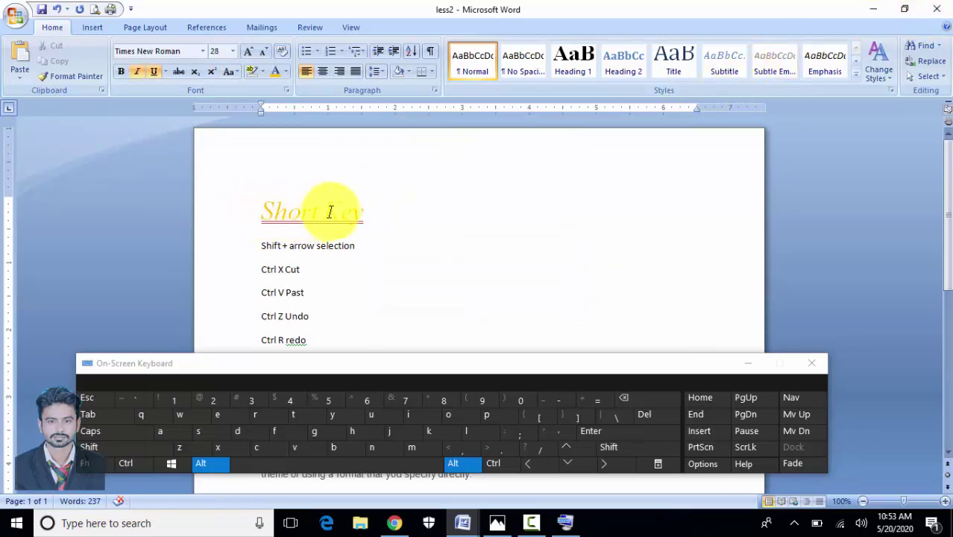
scroll(340, 254, "down", 7)
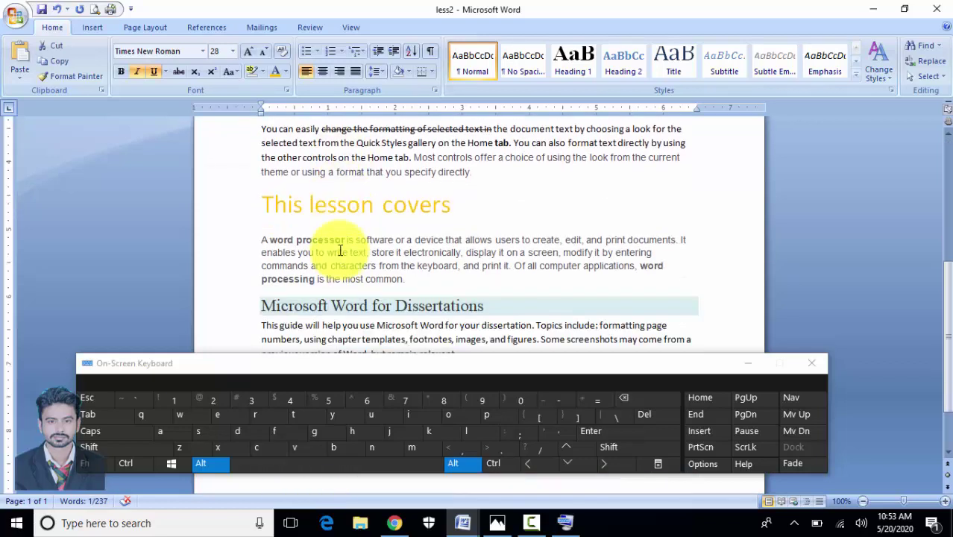
left_click(315, 205)
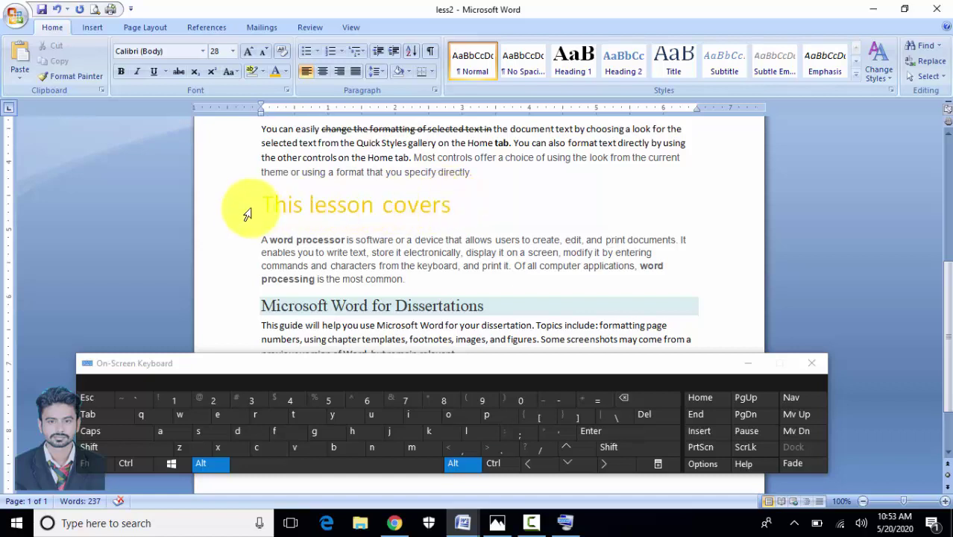
left_click_drag(454, 206, 263, 204)
left_click(232, 76)
left_click(232, 76)
left_click(239, 73)
left_click(239, 73)
left_click(239, 73)
left_click(239, 73)
left_click(238, 73)
left_click(215, 124)
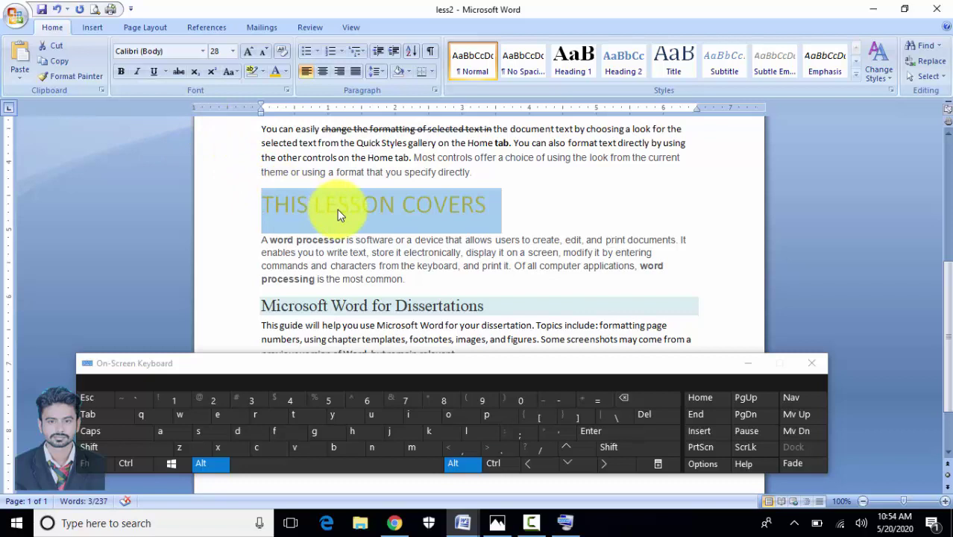
Change the "This lesson covers" heading to Sentence case, followed by lowercase
left_click(232, 74)
left_click(223, 87)
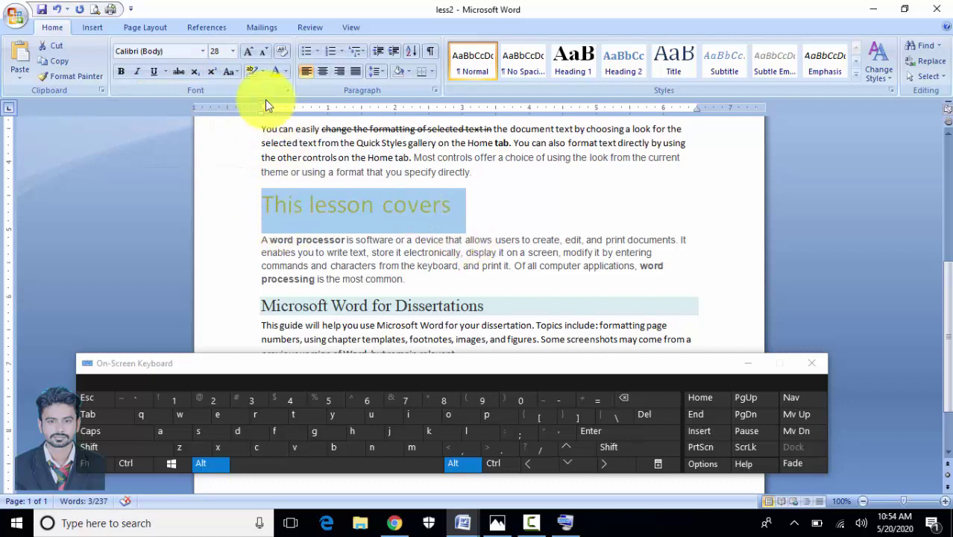
left_click(231, 72)
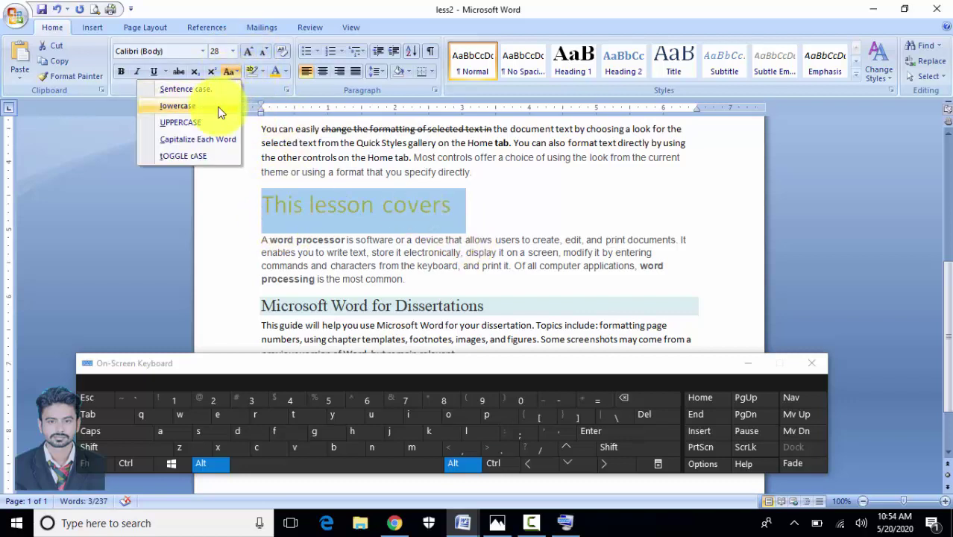
left_click(216, 104)
Change the "this lesson covers" heading to Capitalize Each Word
left_click(232, 71)
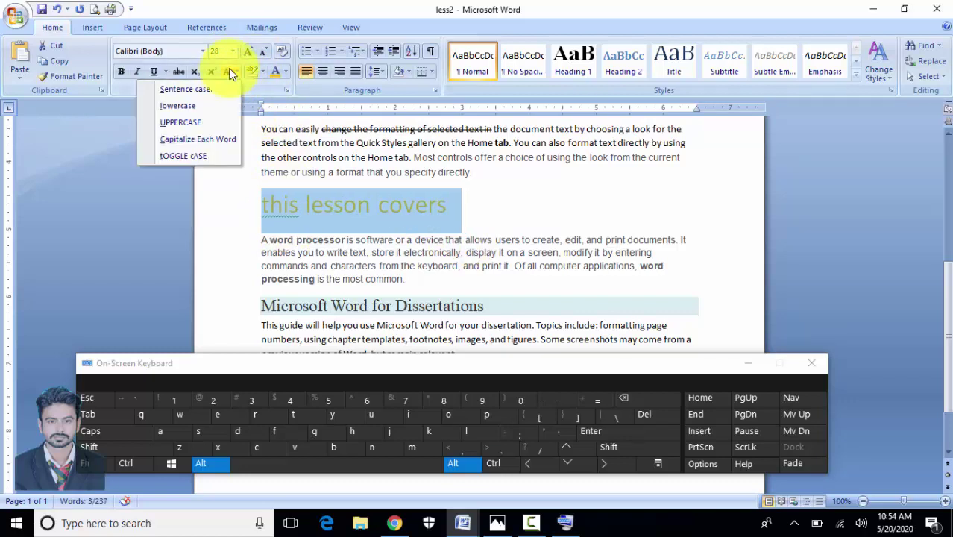
left_click(204, 141)
left_click(304, 208)
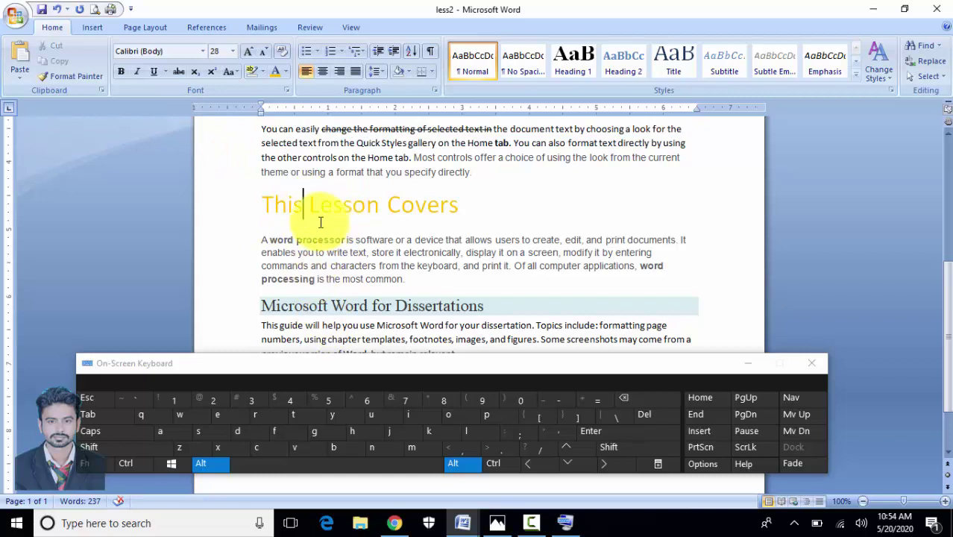
Apply Capitalize Each Word to the word processor paragraph below the heading, followed by tOGGLE cASE
left_click_drag(407, 279, 228, 240)
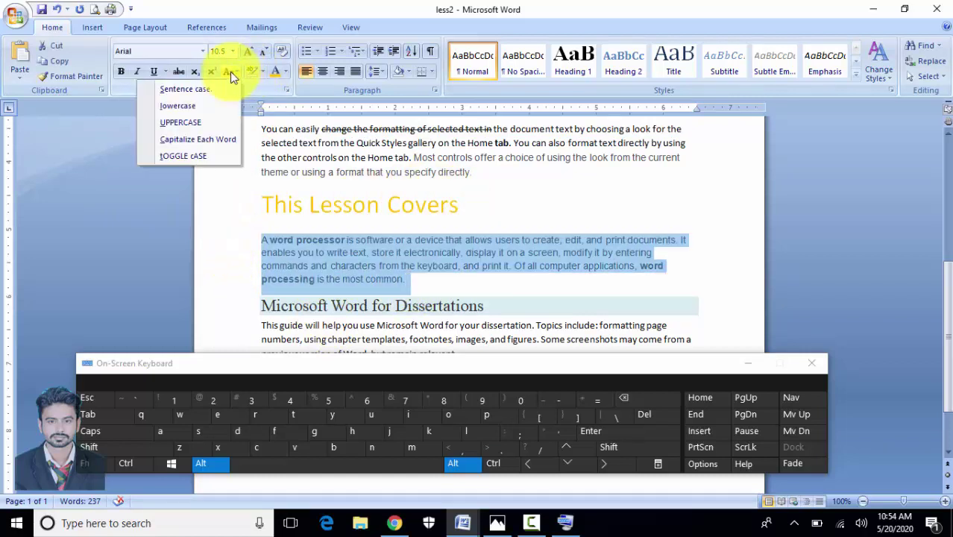
left_click(209, 138)
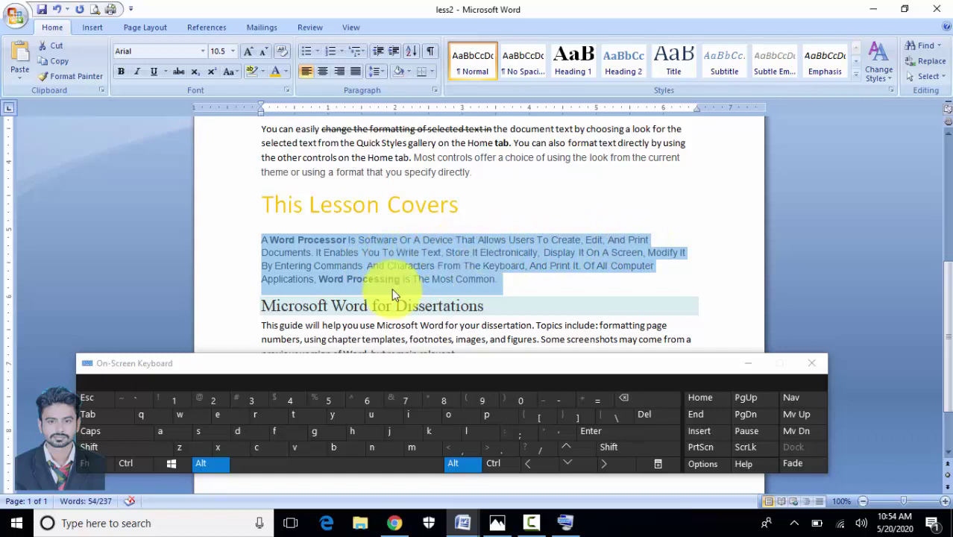
left_click(233, 71)
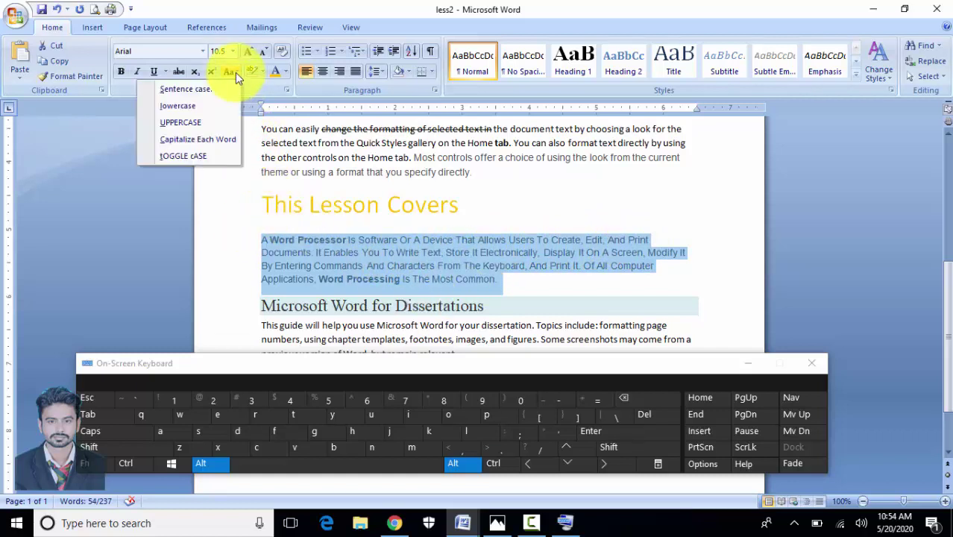
left_click(187, 156)
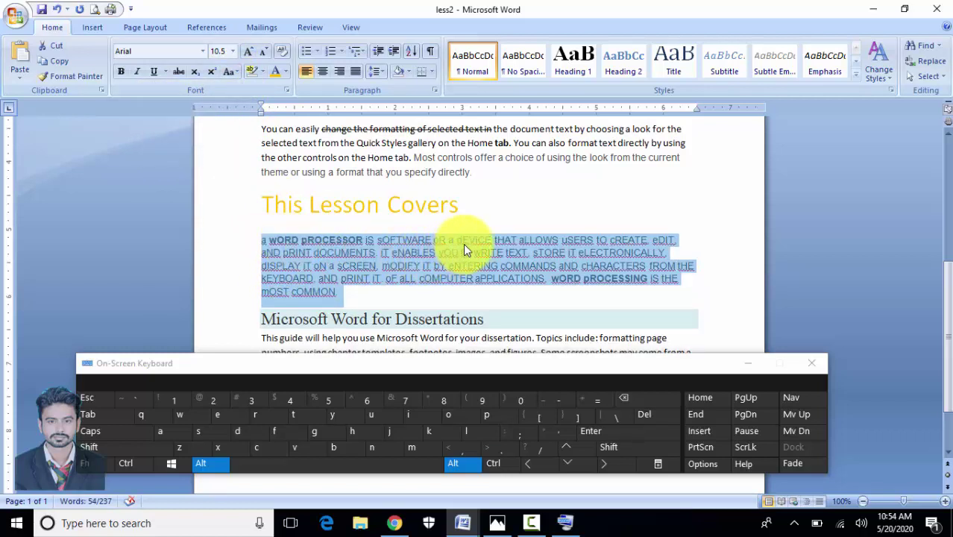
Change the selected word processor paragraph to Sentence case
left_click(229, 73)
left_click(228, 74)
left_click(228, 75)
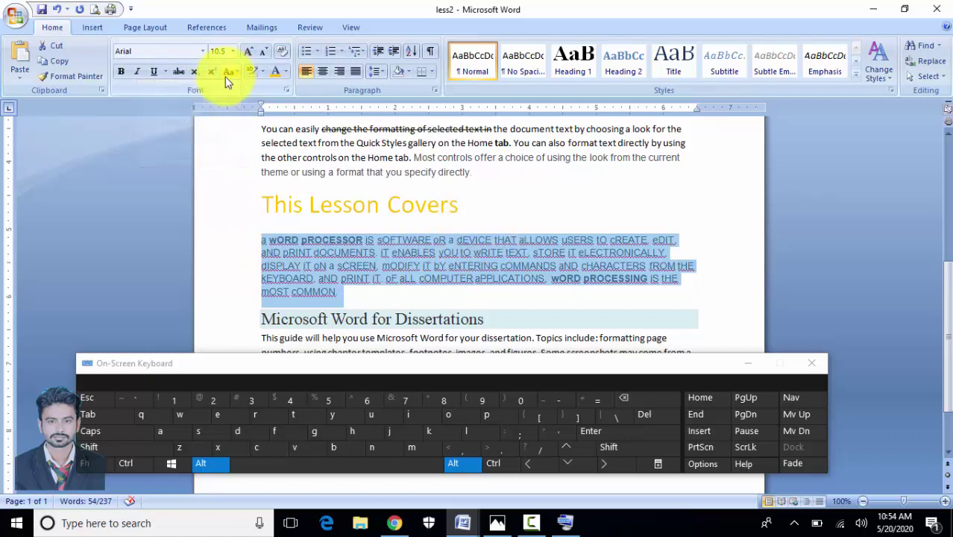
left_click(227, 75)
left_click(228, 75)
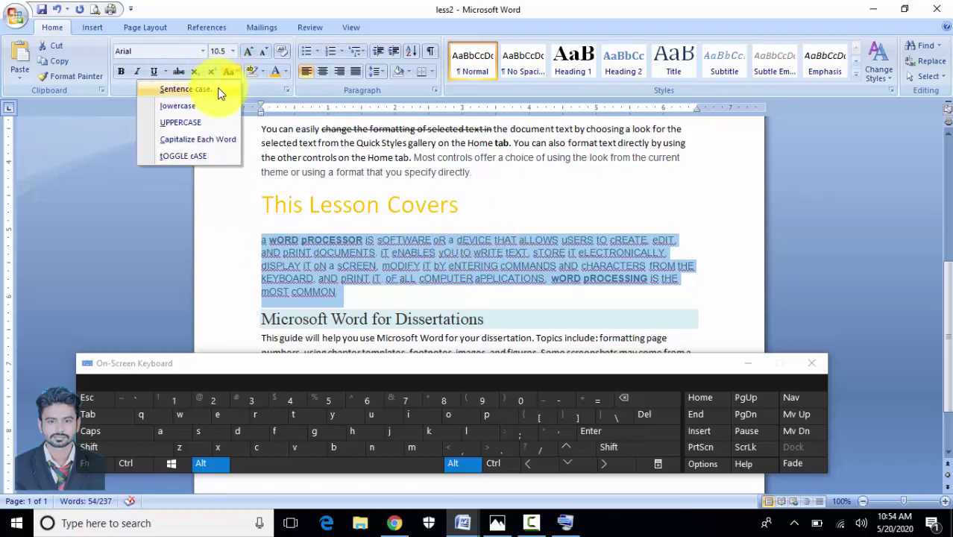
left_click(219, 90)
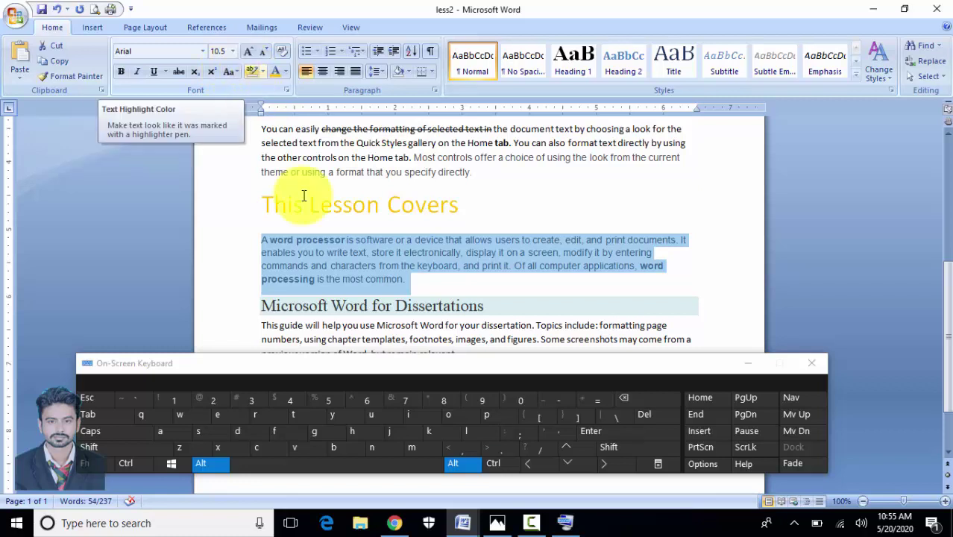
Highlight "headers, footers, lists, cover" in yellow in the paragraph about the Insert tab galleries
scroll(313, 209, "down", 2)
left_click(357, 272)
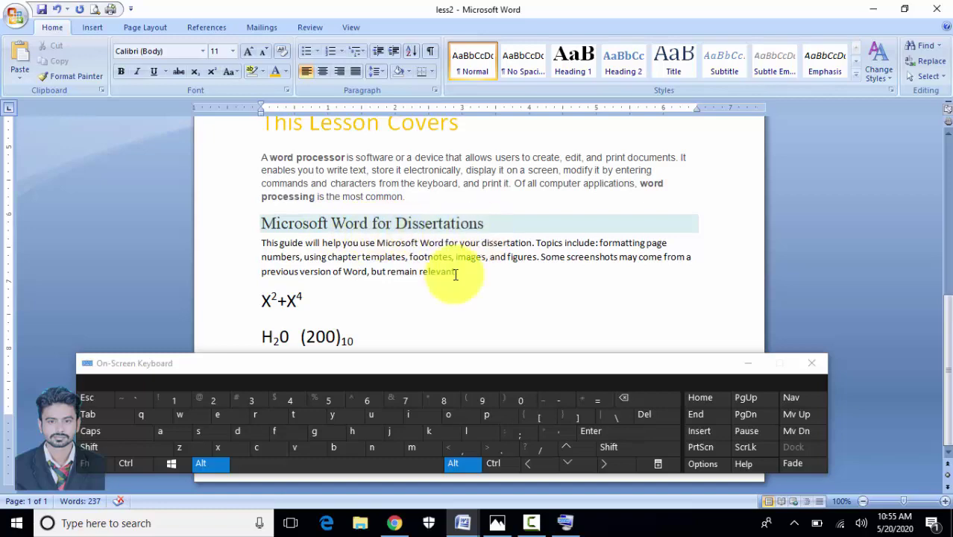
scroll(448, 283, "up", 6)
scroll(441, 306, "up", 1)
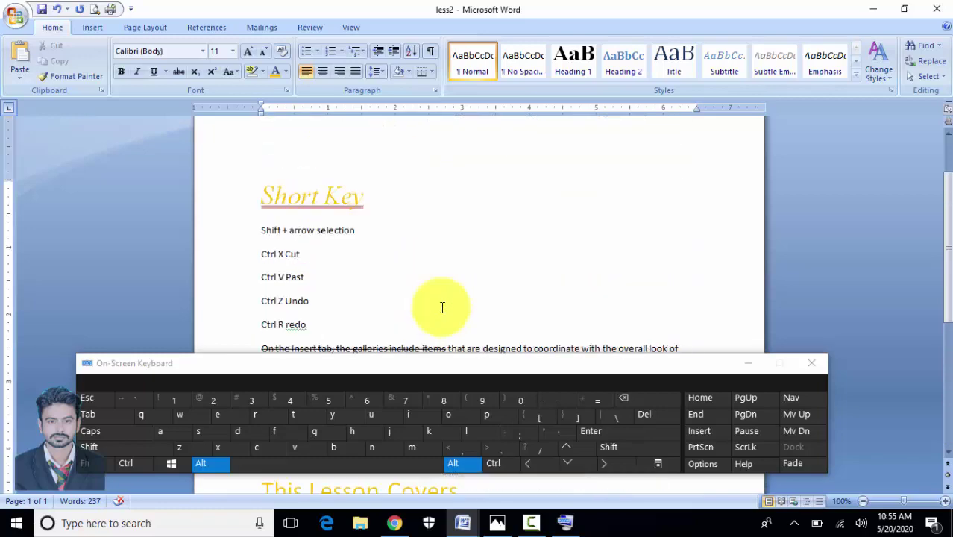
scroll(440, 304, "down", 1)
left_click_drag(514, 277, 632, 277)
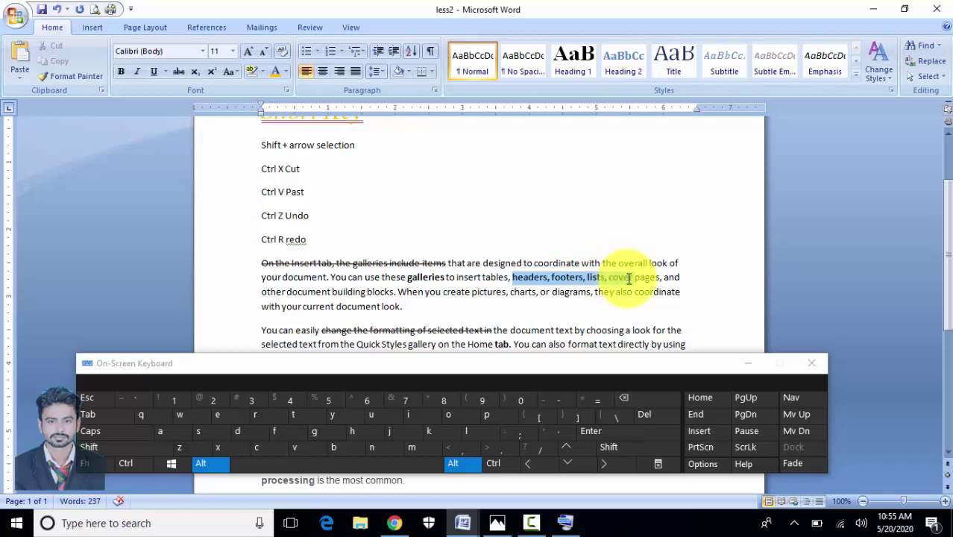
left_click(264, 73)
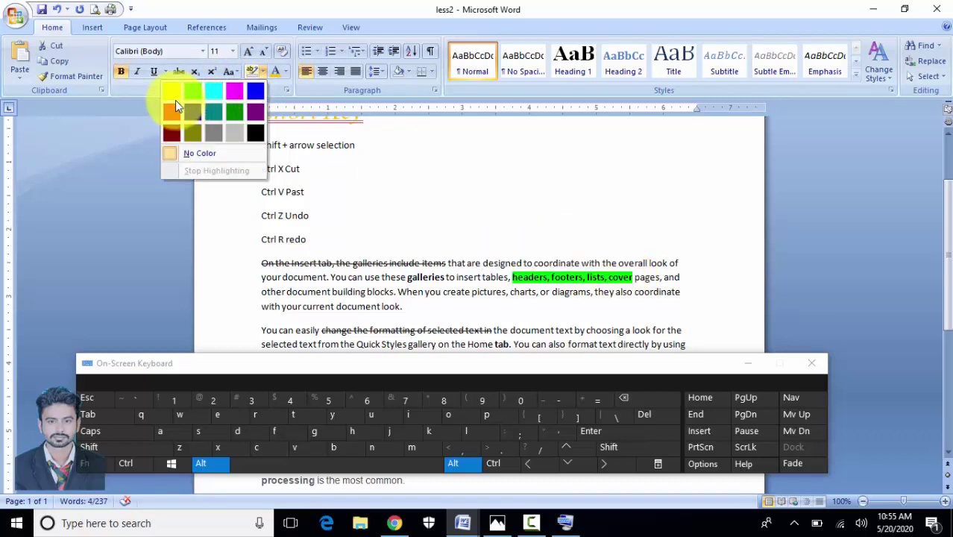
left_click(170, 92)
left_click(425, 223)
Apply yellow highlighting from "your document" through "other document building" in the Insert tab paragraph
scroll(420, 234, "down", 3)
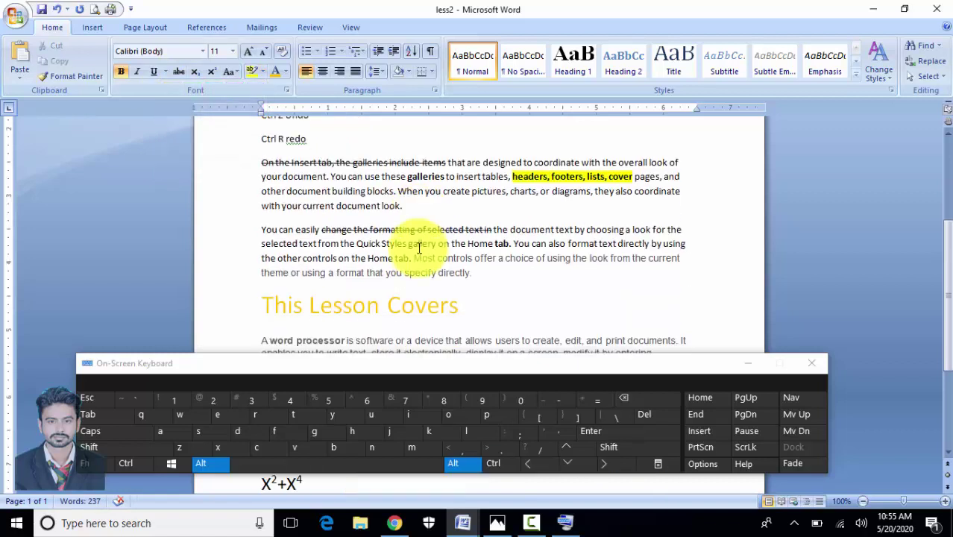
left_click_drag(262, 176, 366, 192)
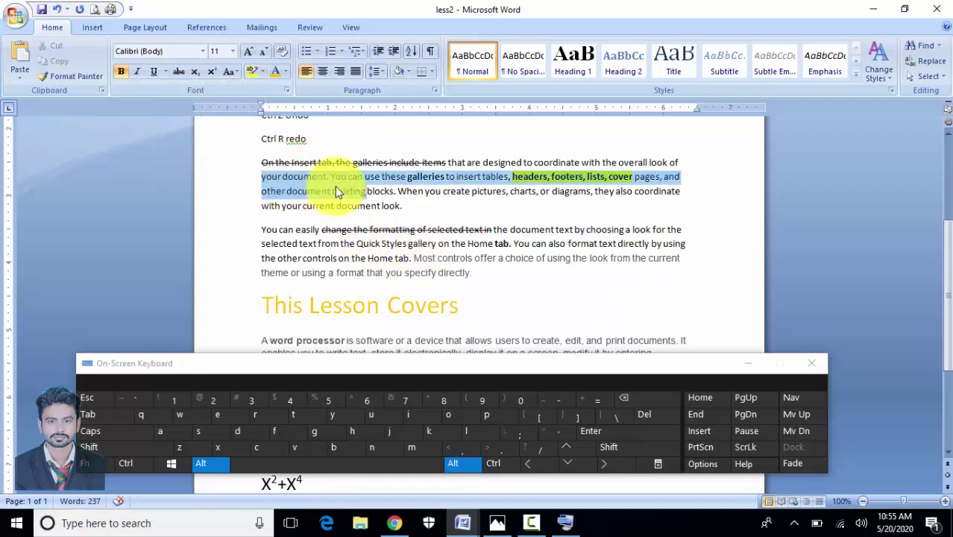
left_click(252, 71)
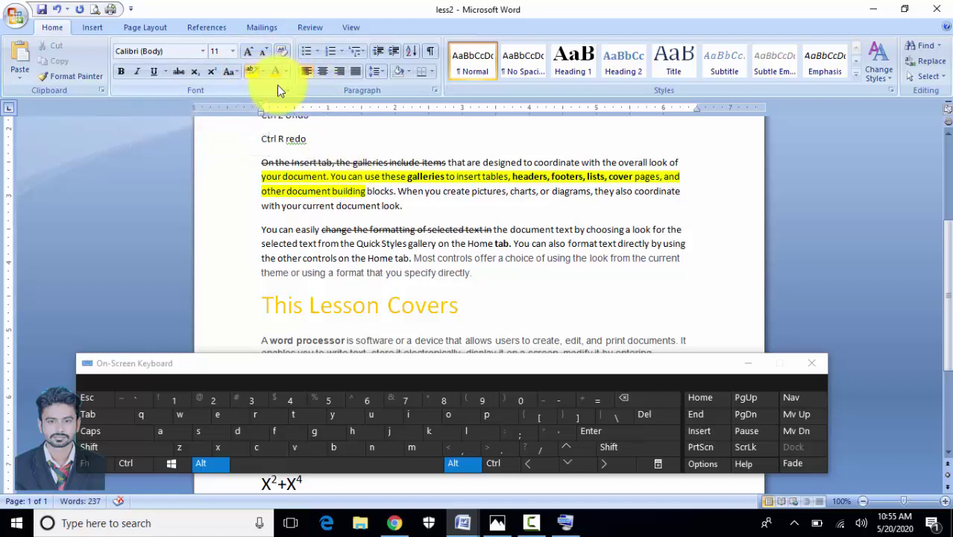
scroll(317, 209, "up", 3)
scroll(317, 210, "up", 2)
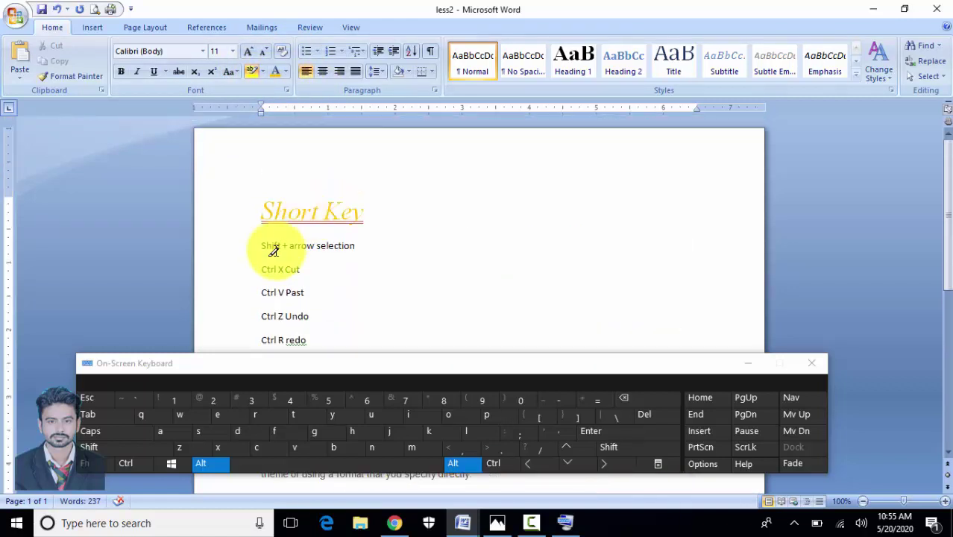
scroll(273, 252, "down", 7)
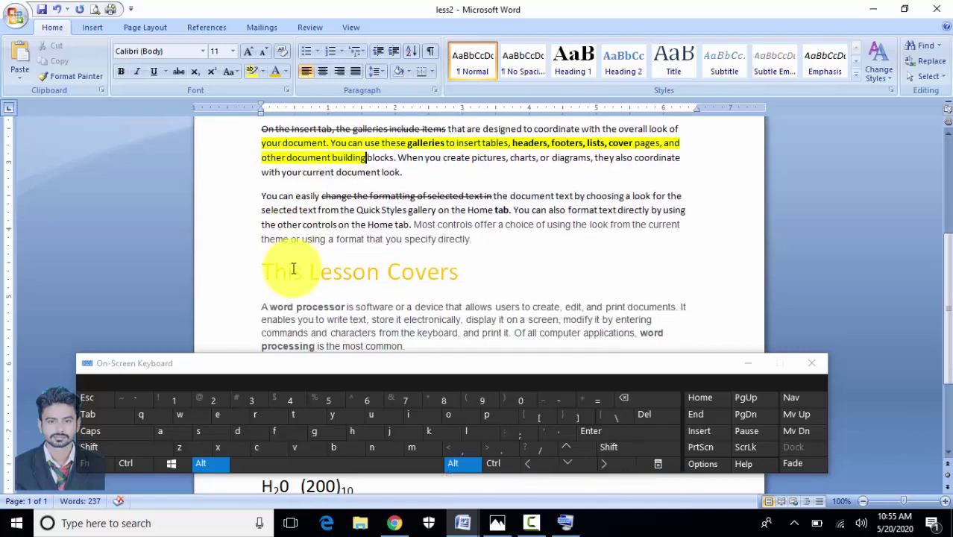
Check the lesson topics in the WORD PROCESSING document, from the Lesson 2 title to the Home tab groups, and return to less2
left_click_drag(264, 271, 443, 274)
scroll(442, 274, "down", 3)
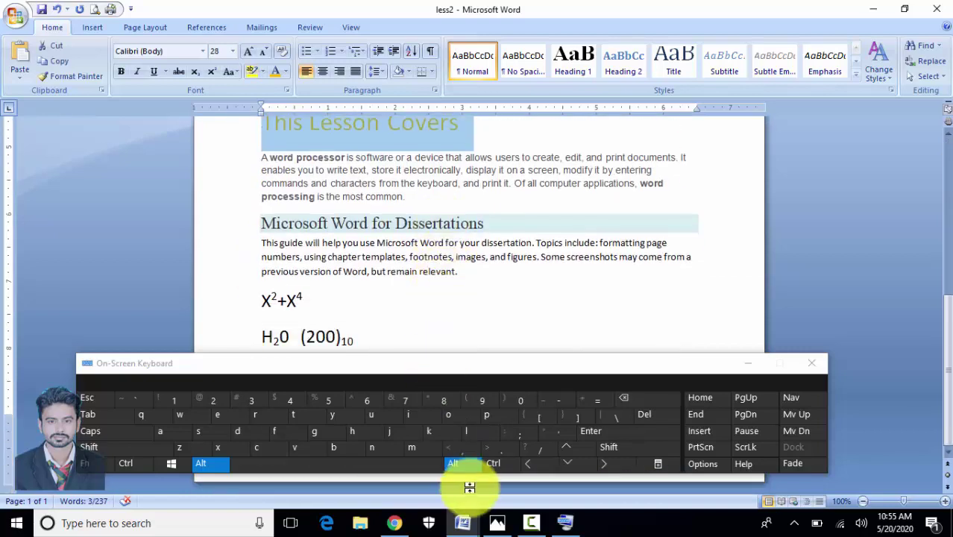
mouse_move(461, 523)
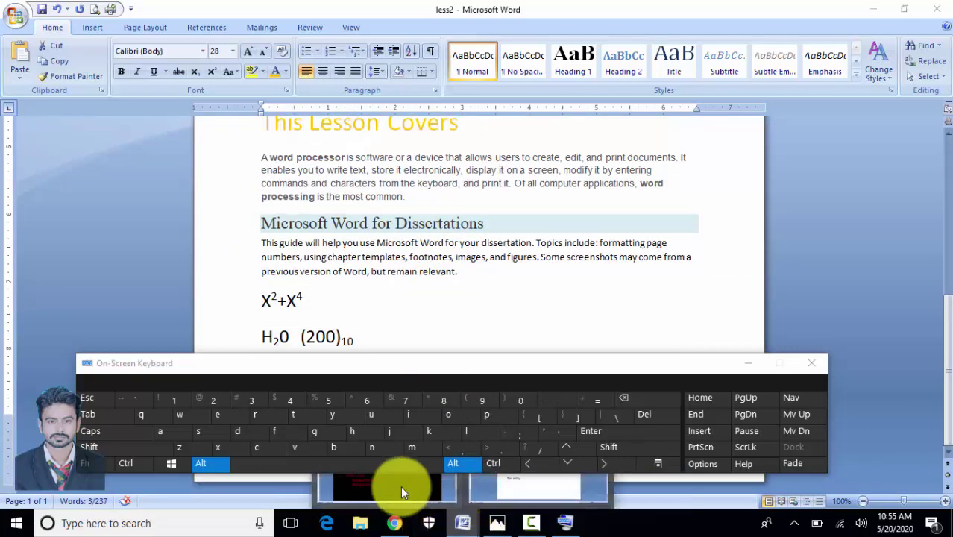
left_click(401, 486)
left_click(427, 99)
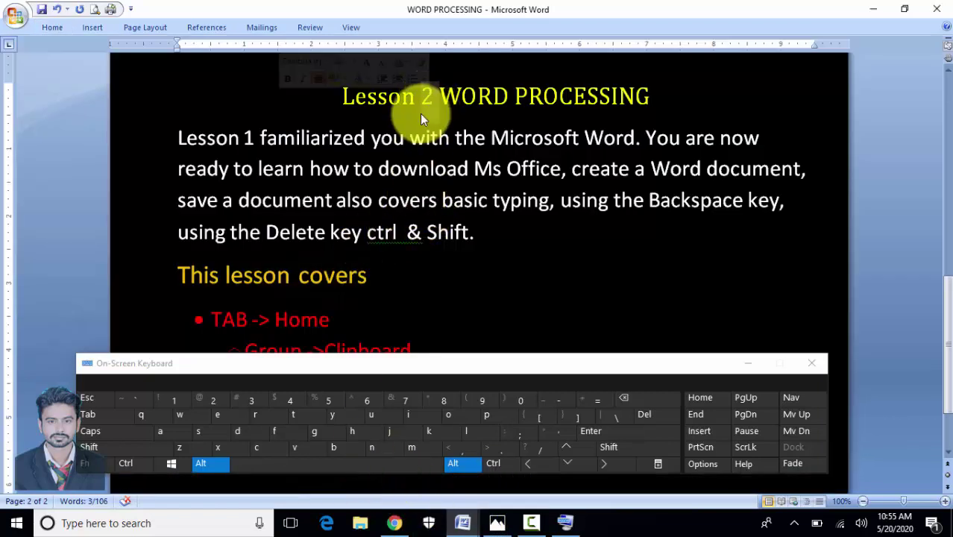
left_click(323, 278)
scroll(321, 280, "down", 2)
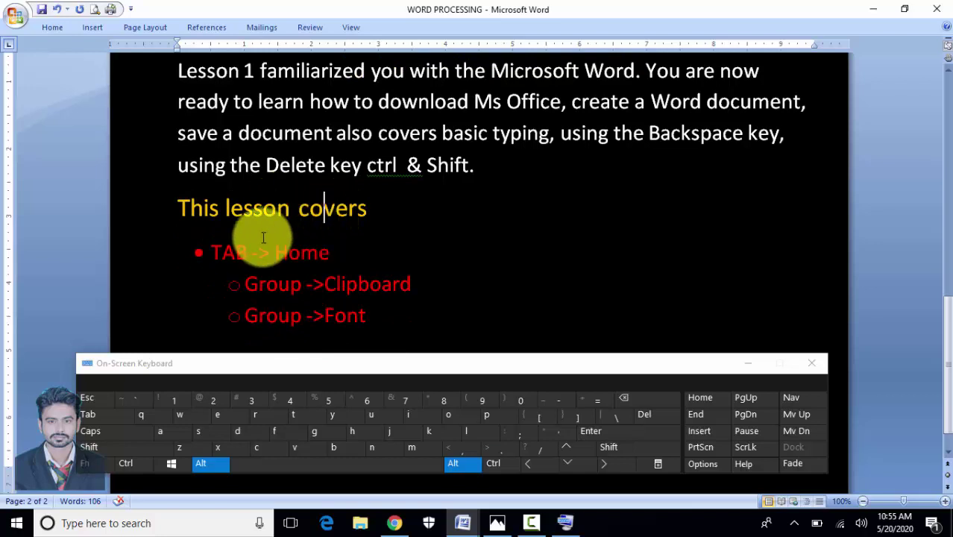
left_click(298, 253)
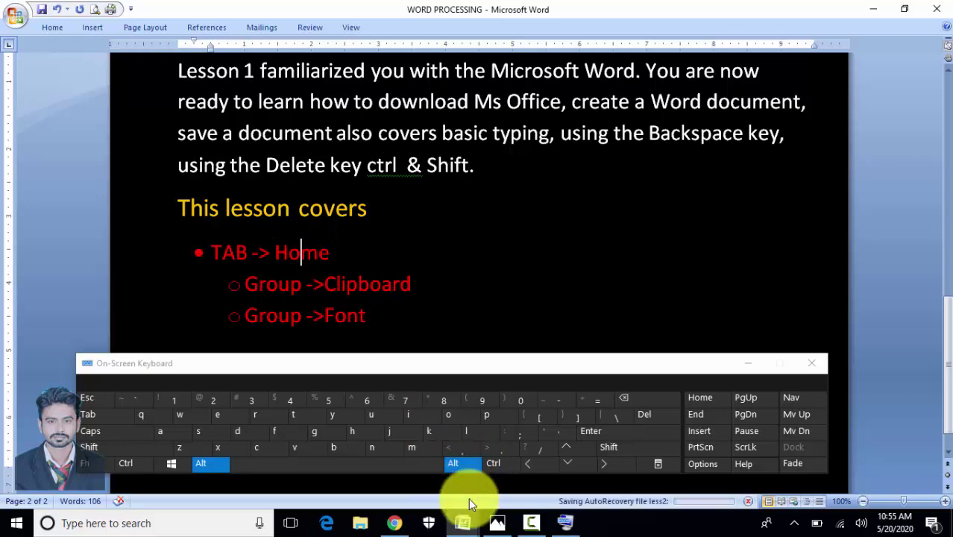
mouse_move(462, 523)
left_click(490, 483)
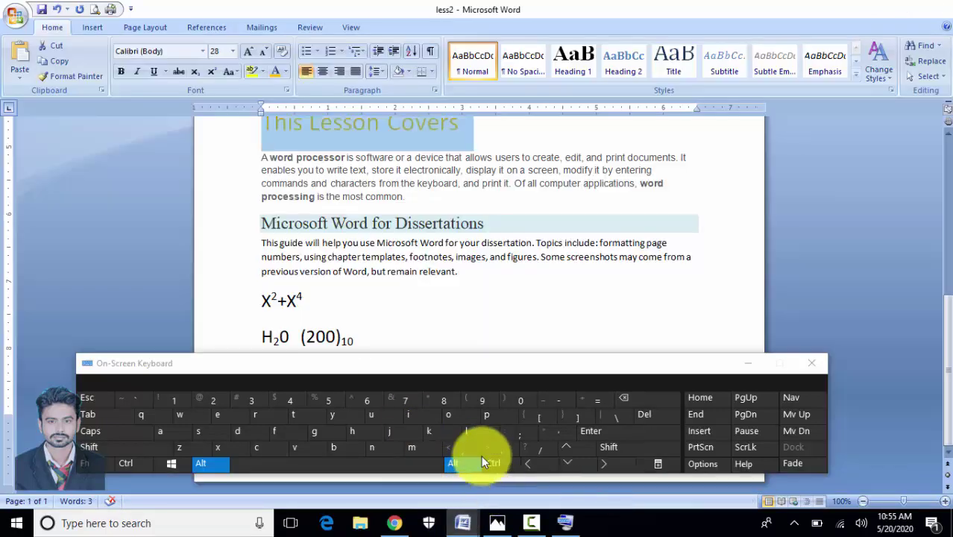
Set the font color of the line with H20 and (200)10 to red
left_click(331, 257)
left_click_drag(377, 328, 258, 337)
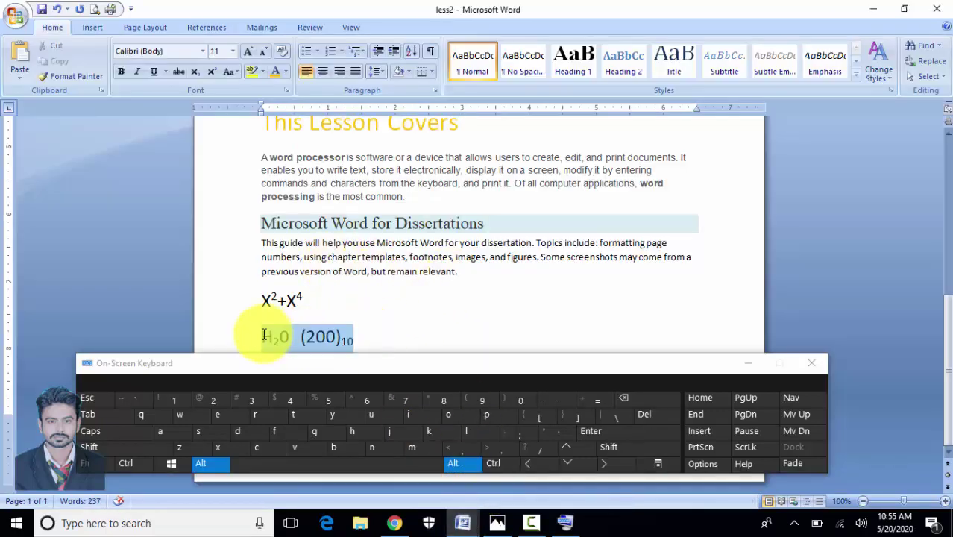
left_click(287, 73)
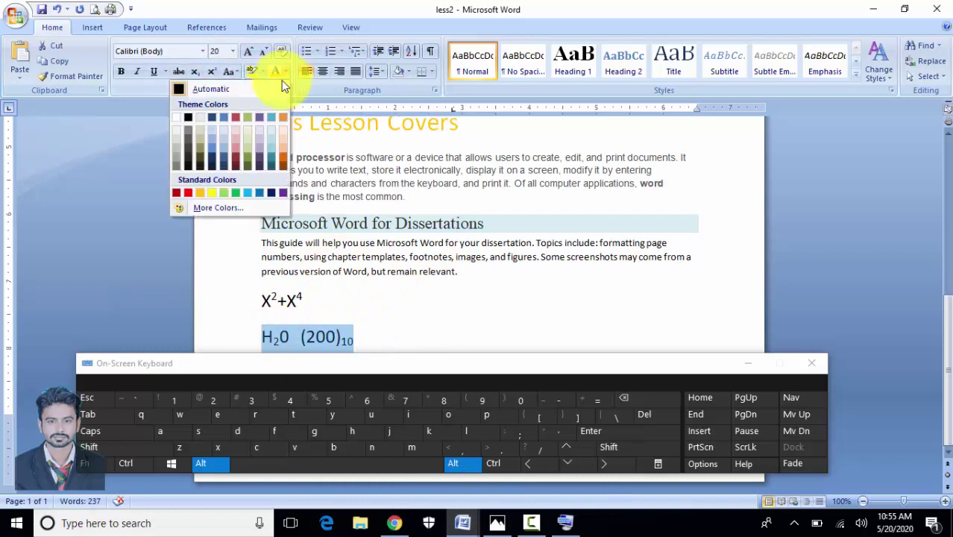
left_click(186, 196)
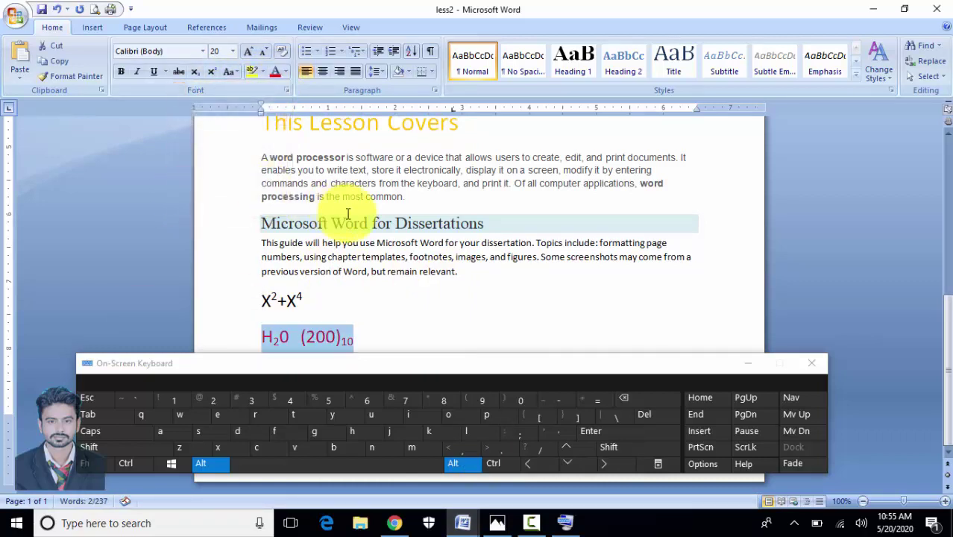
Color the text from "Microsoft Word for your dissertation" through "images" green and highlight it in yellow
left_click_drag(486, 257, 377, 243)
left_click(286, 69)
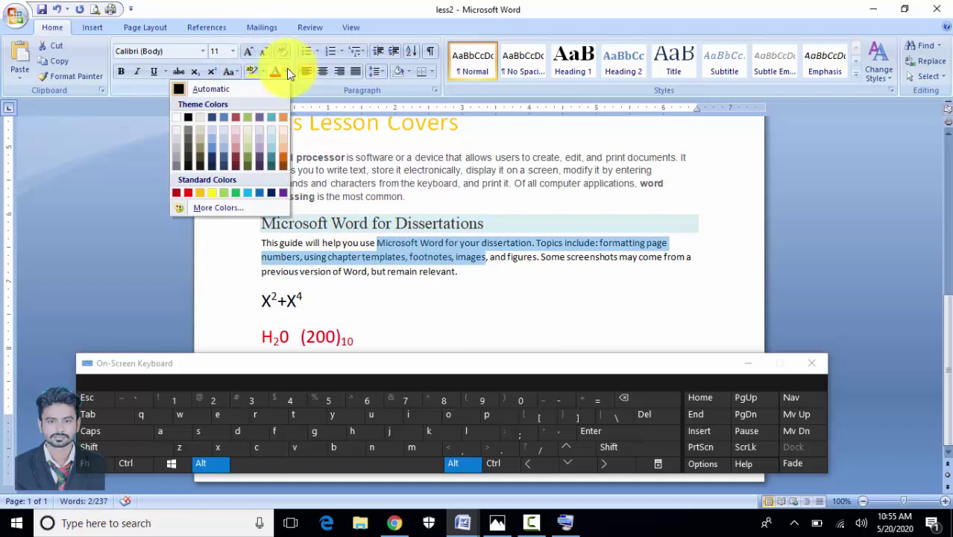
left_click(235, 193)
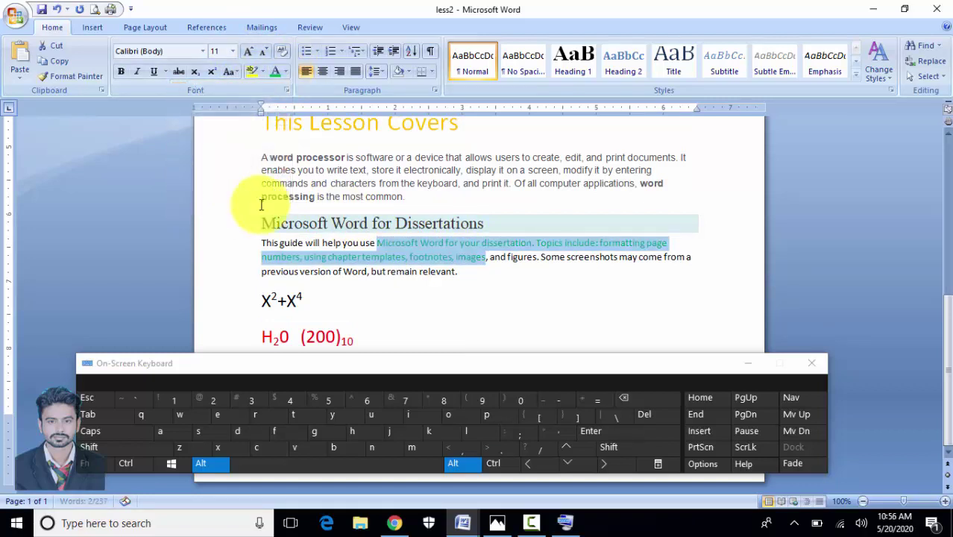
scroll(291, 227, "up", 2)
scroll(464, 312, "down", 1)
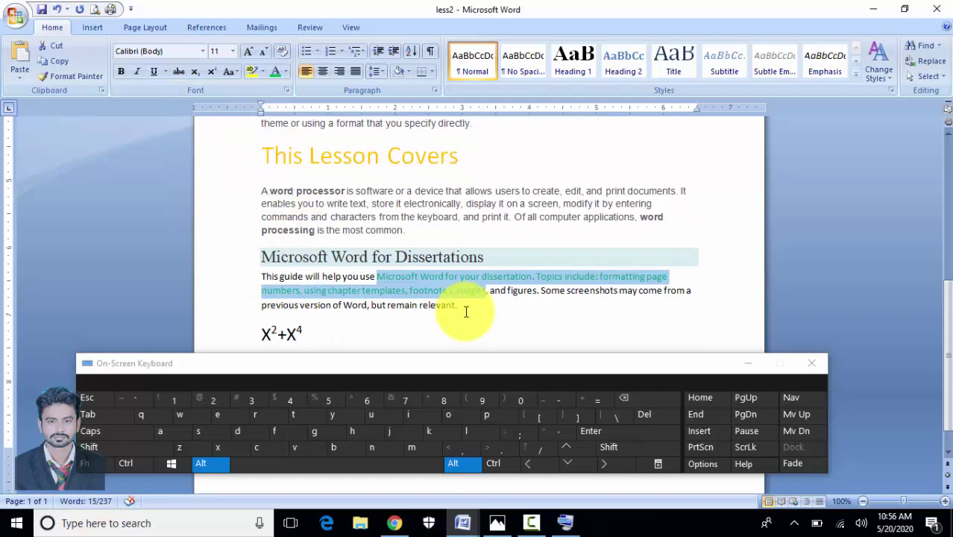
left_click(252, 73)
Move the On-Screen Keyboard higher over the document and save less2
scroll(513, 246, "up", 4)
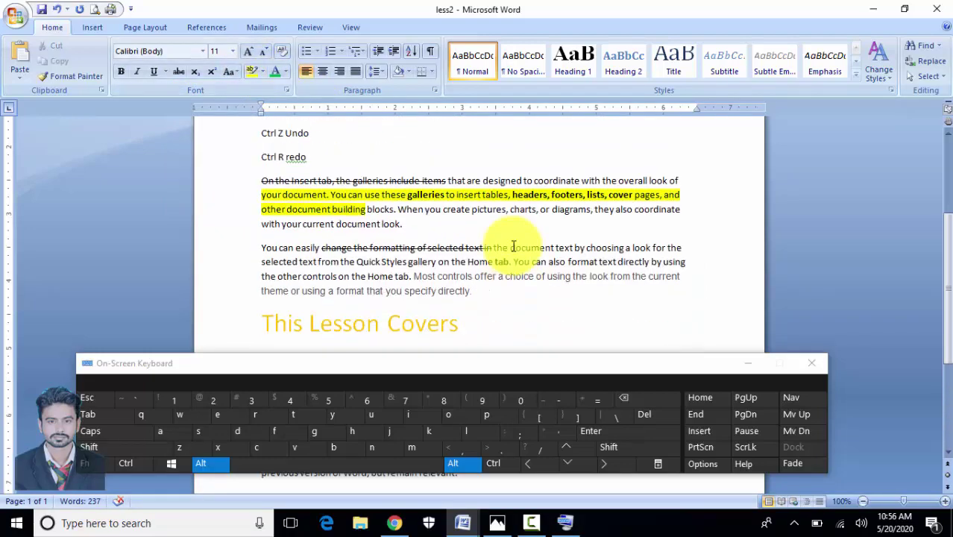
scroll(513, 247, "up", 4)
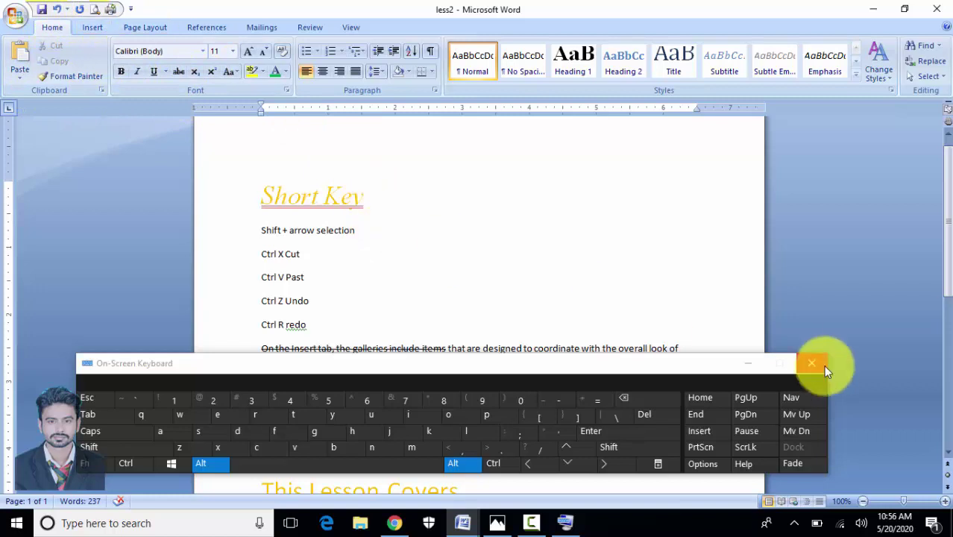
left_click_drag(688, 360, 705, 264)
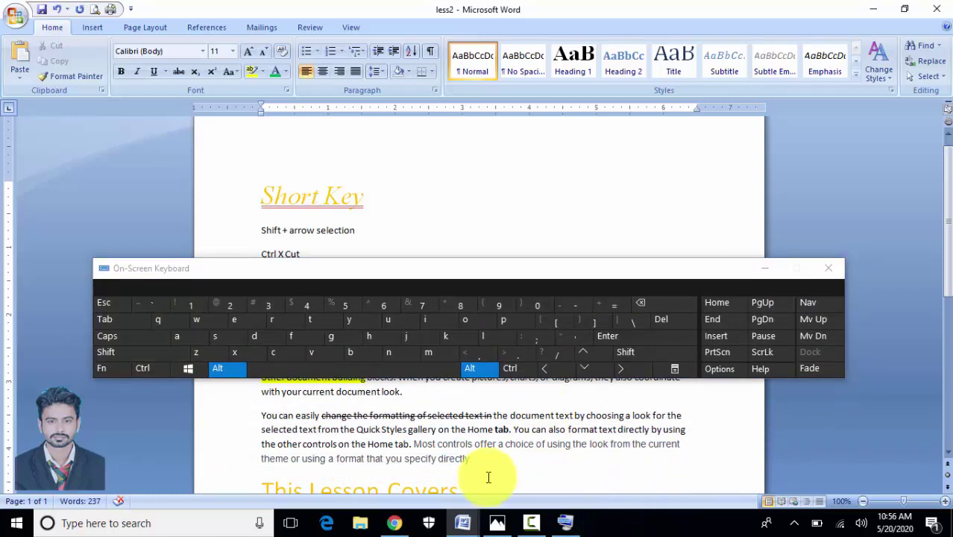
left_click(160, 372)
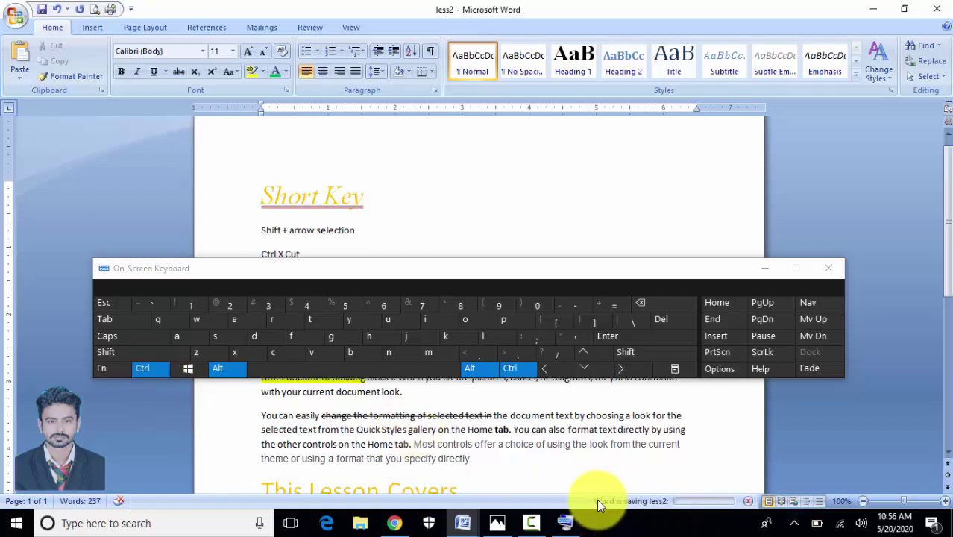
key("ctrl")
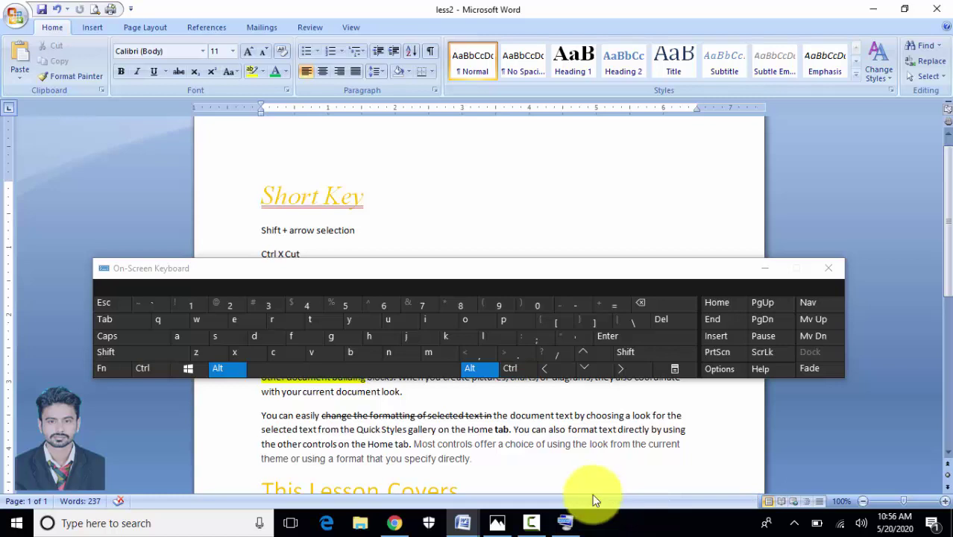
Move the On-Screen Keyboard lower to uncover the shortcut list under the Short Key heading
scroll(532, 420, "down", 4)
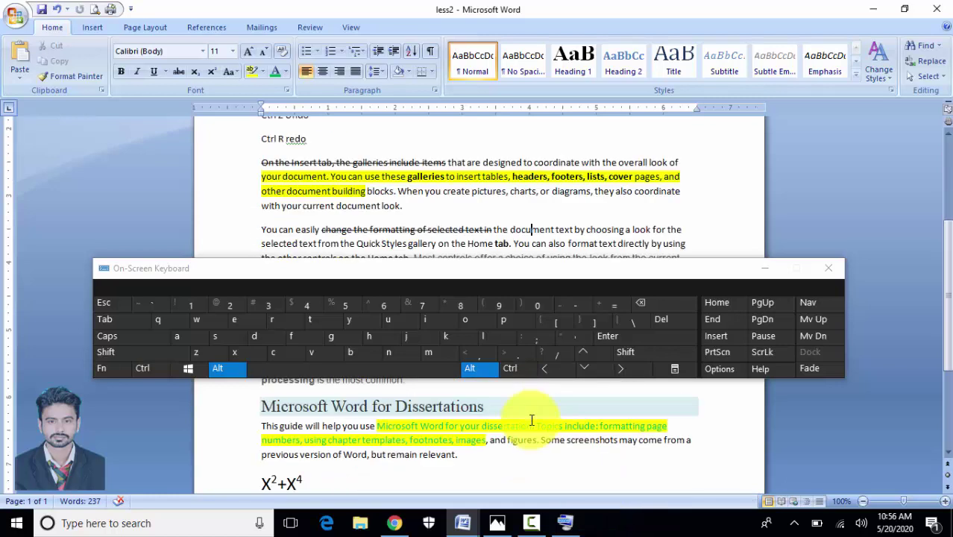
scroll(436, 390, "up", 4)
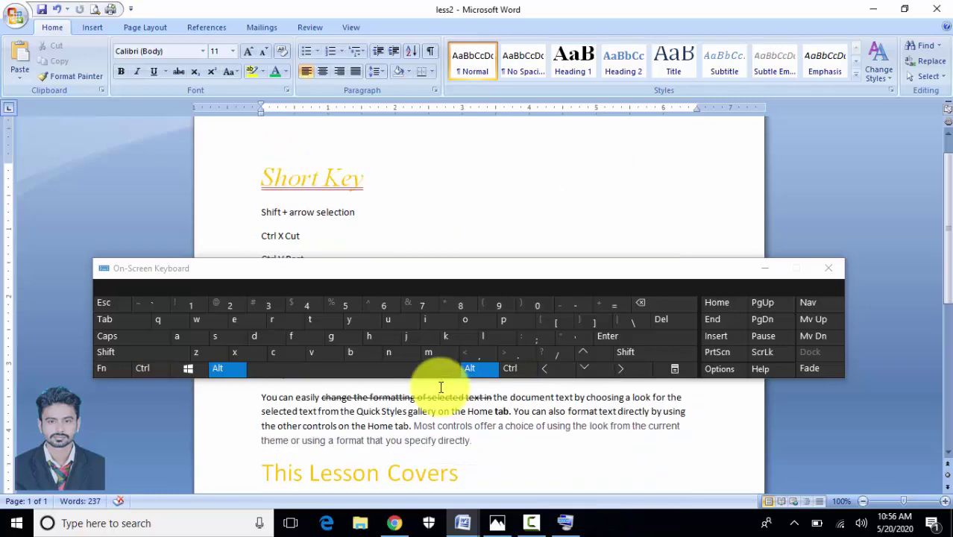
left_click_drag(370, 270, 362, 382)
Add the lines "Ctrl b bold", "Ctrl u underline" and "Ctrl I italic" below "Ctrl R redo", and close the On-Screen Keyboard
left_click(318, 291)
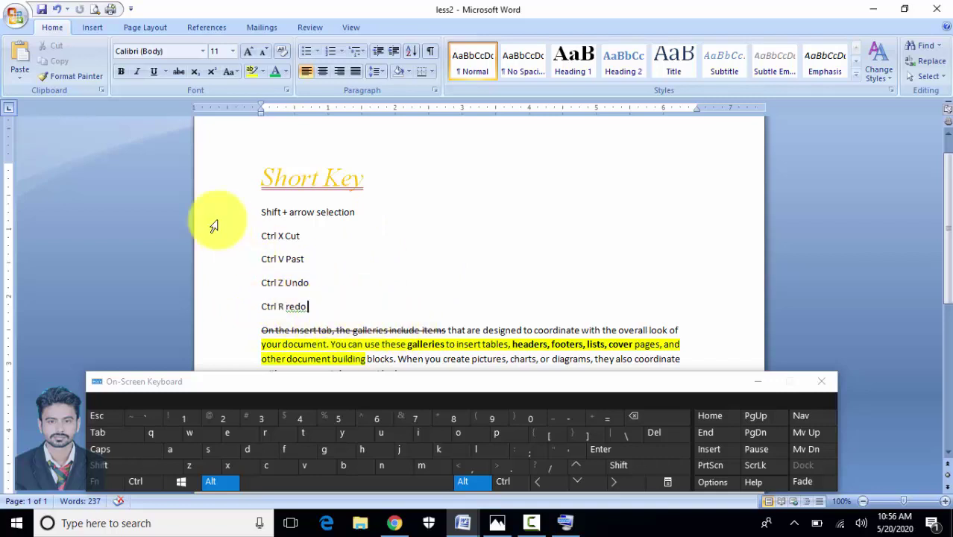
left_click(309, 302)
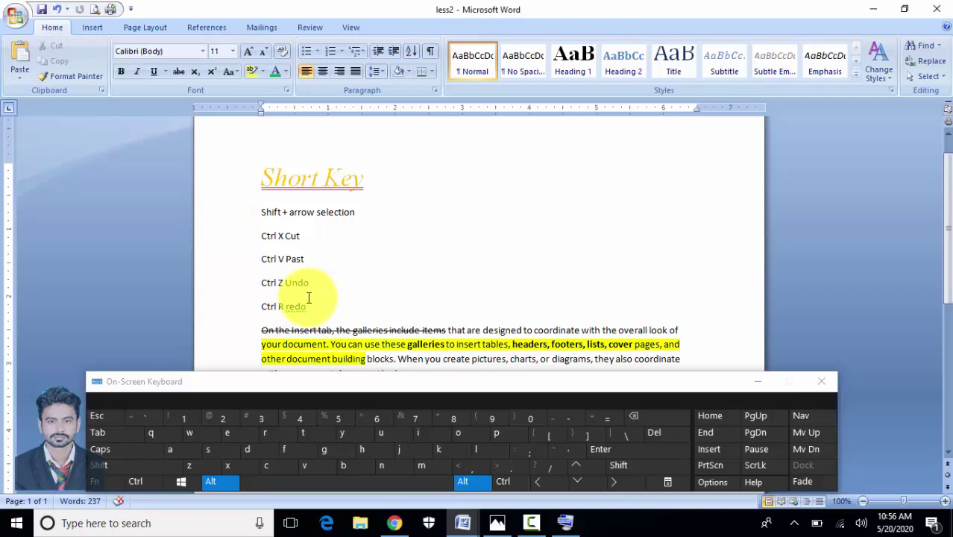
key("Return")
type("ctrl b bold")
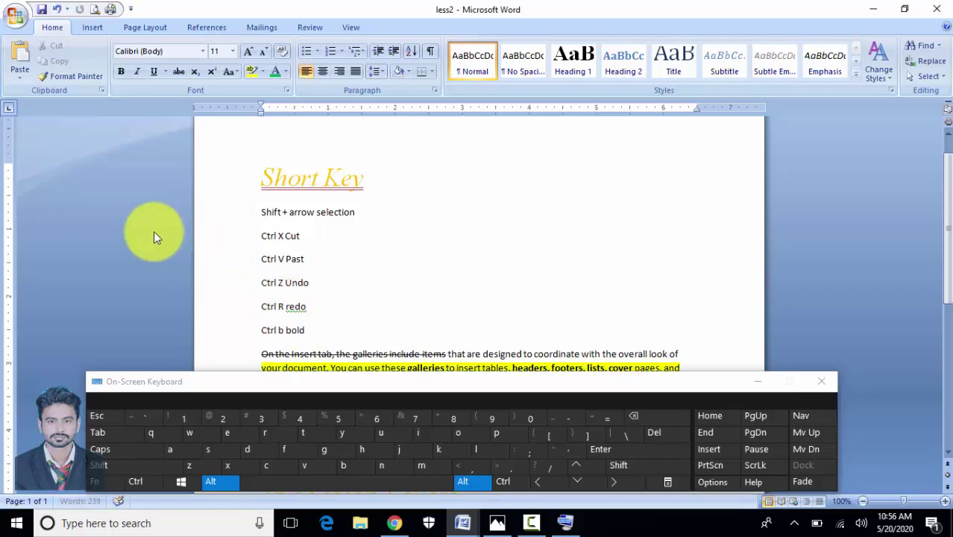
key("Return")
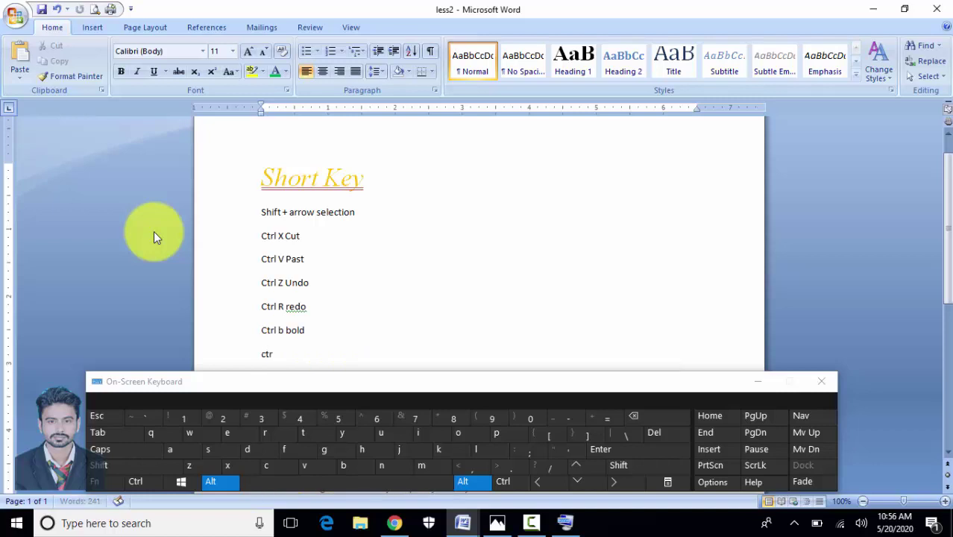
type("Ctrl u underline")
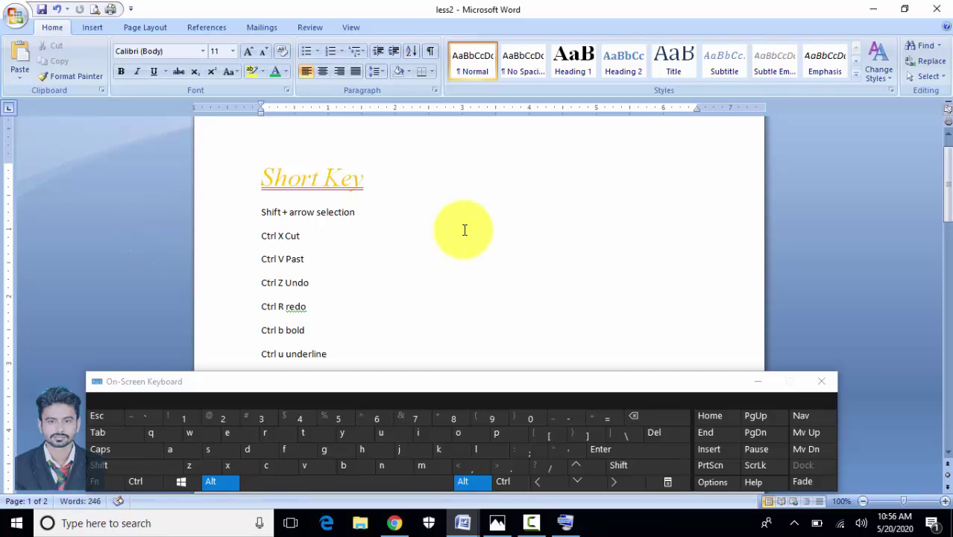
left_click(824, 388)
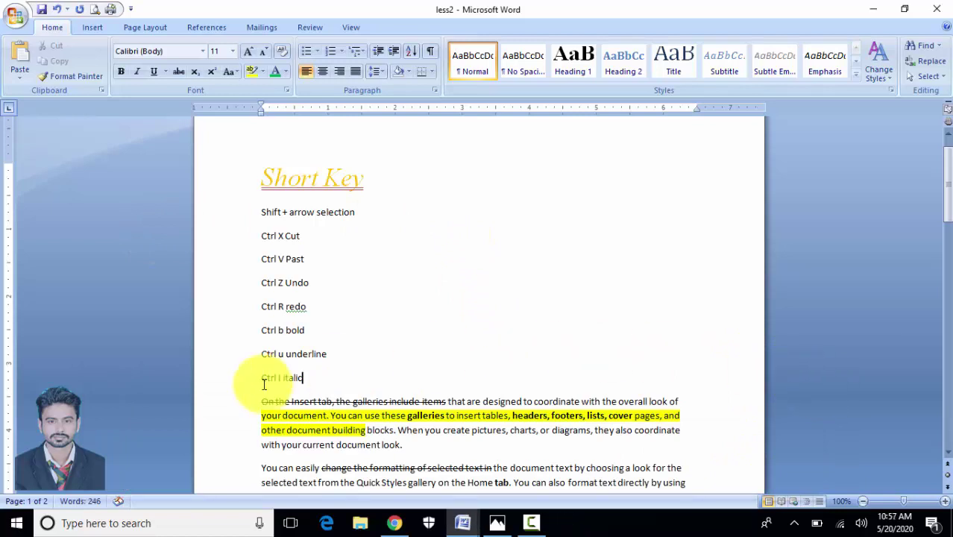